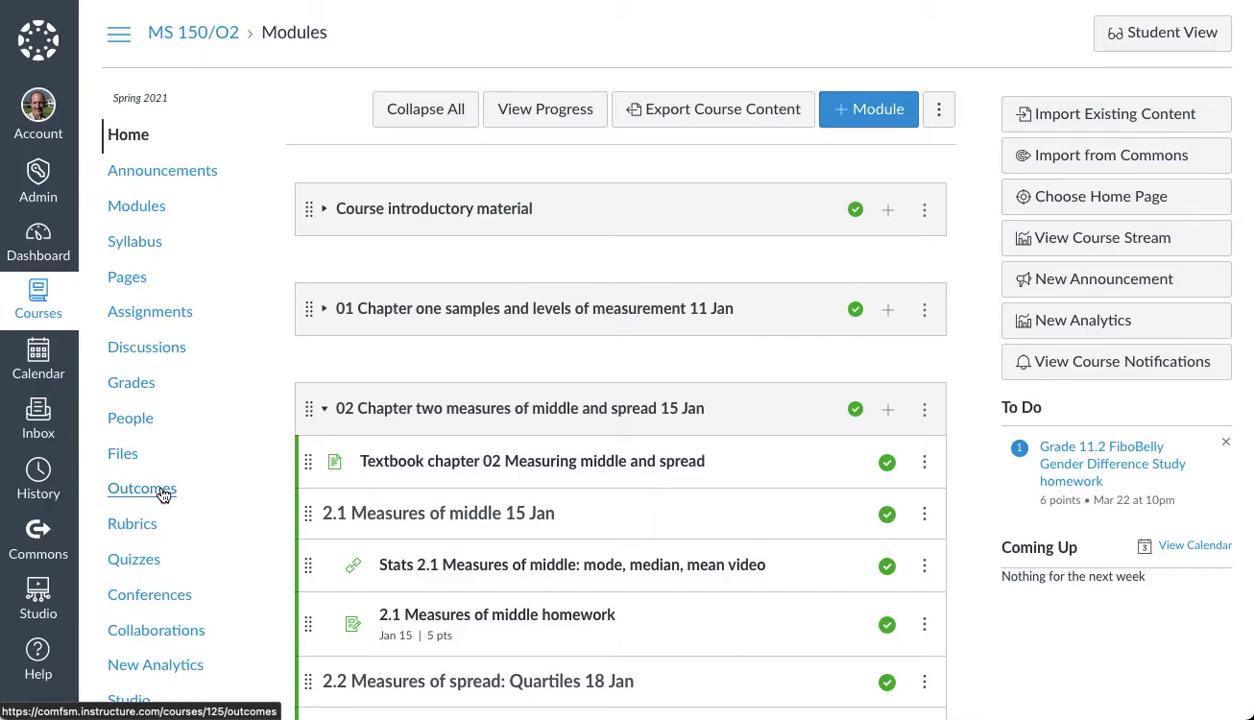
Open the course Outcomes page and view the Stats 3.0 through 3.3 outcomes
click(163, 494)
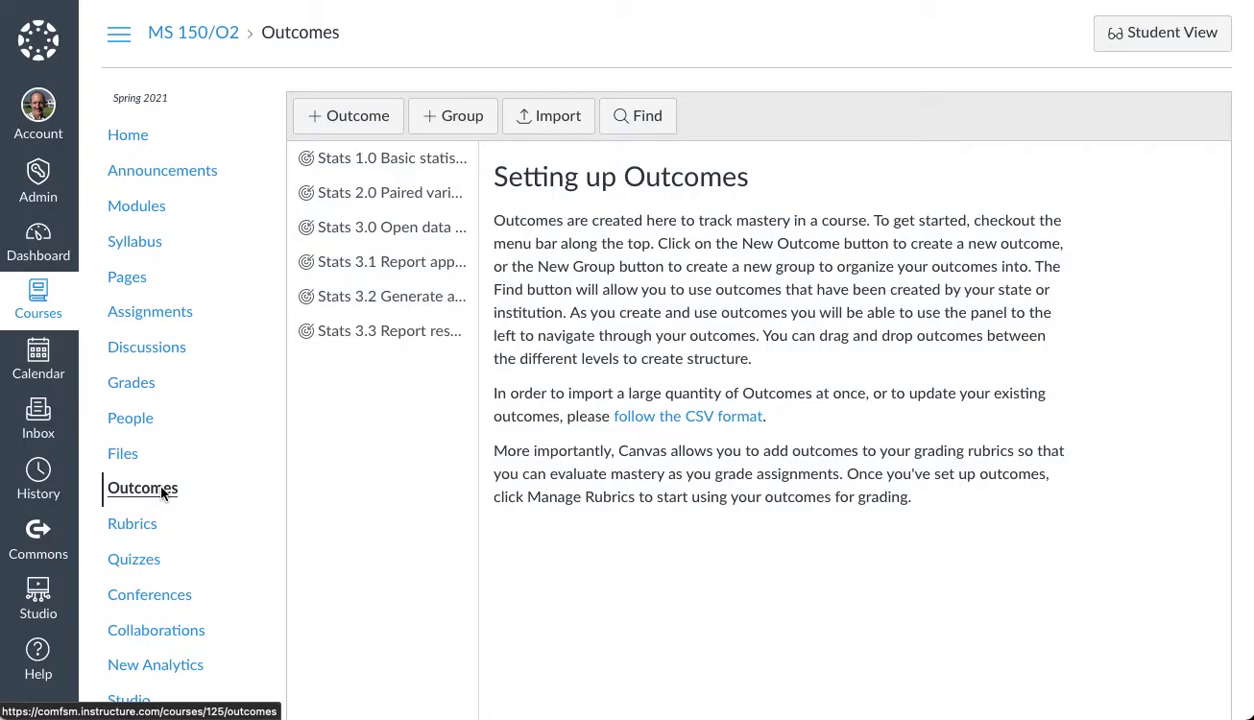
click(424, 264)
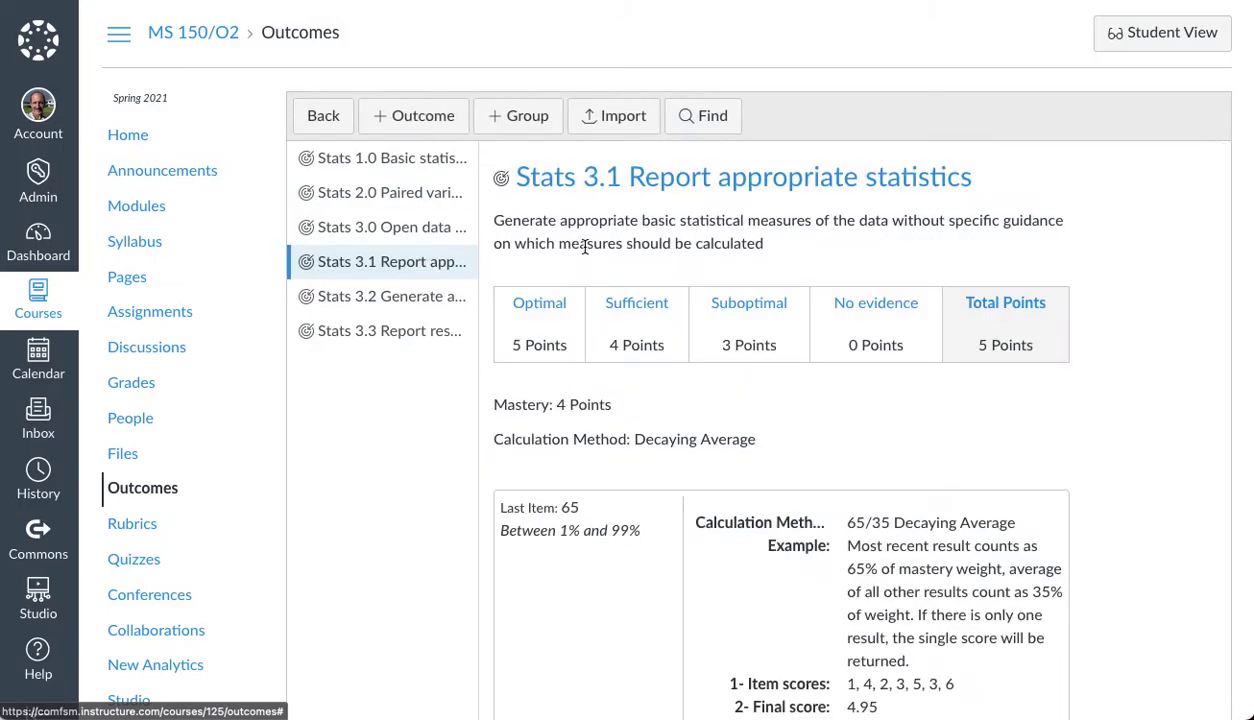
click(403, 230)
click(401, 262)
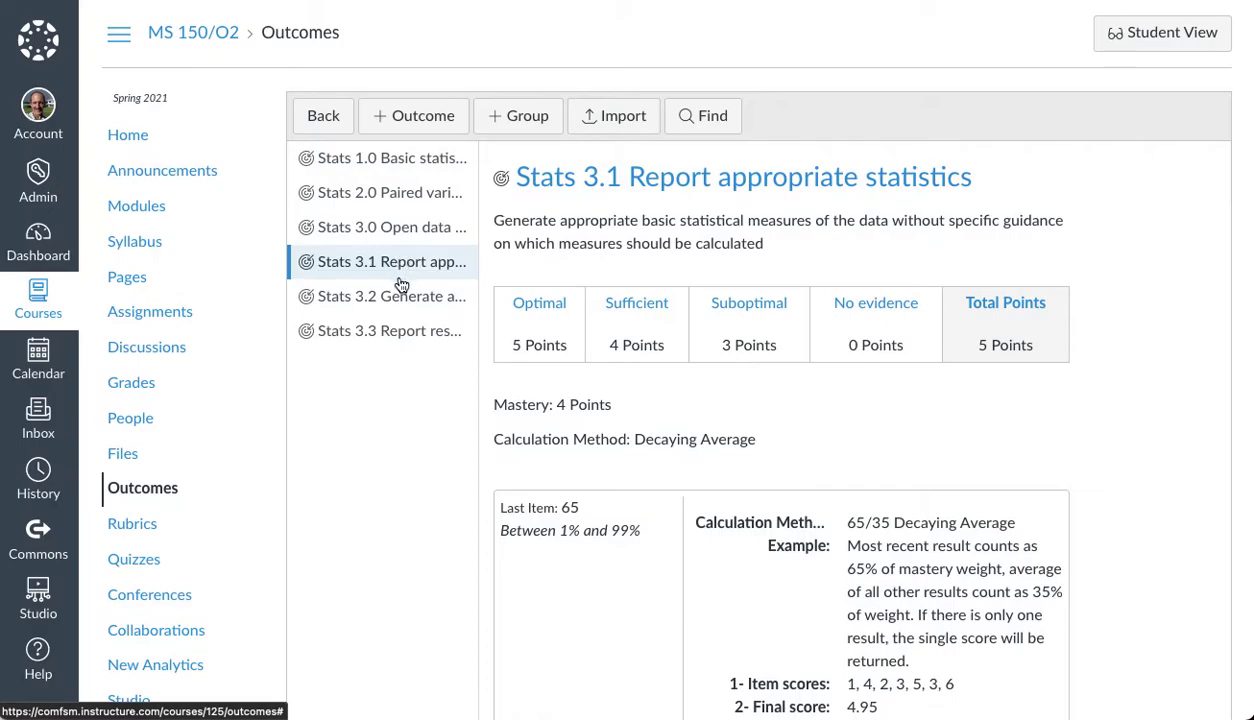
click(404, 300)
click(400, 331)
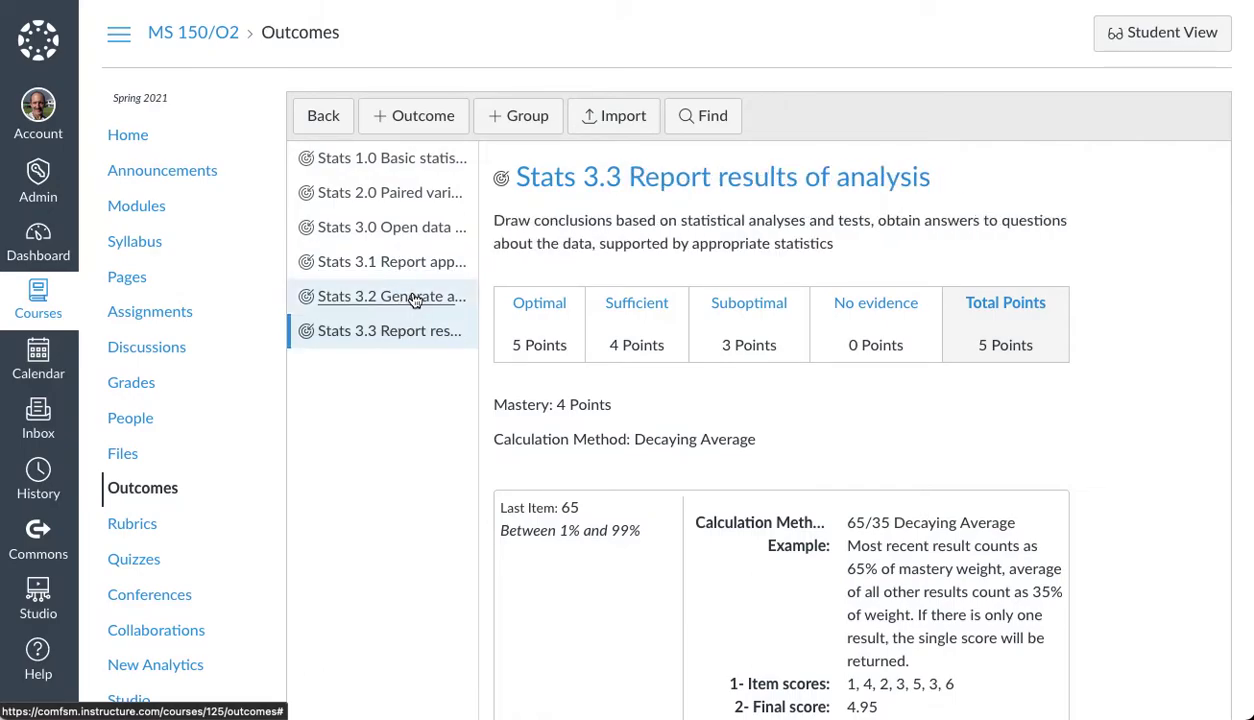
Compare the Stats 3.0–3.3 outcomes again, ending on Stats 3.1 Report appropriate statistics
click(414, 297)
click(420, 272)
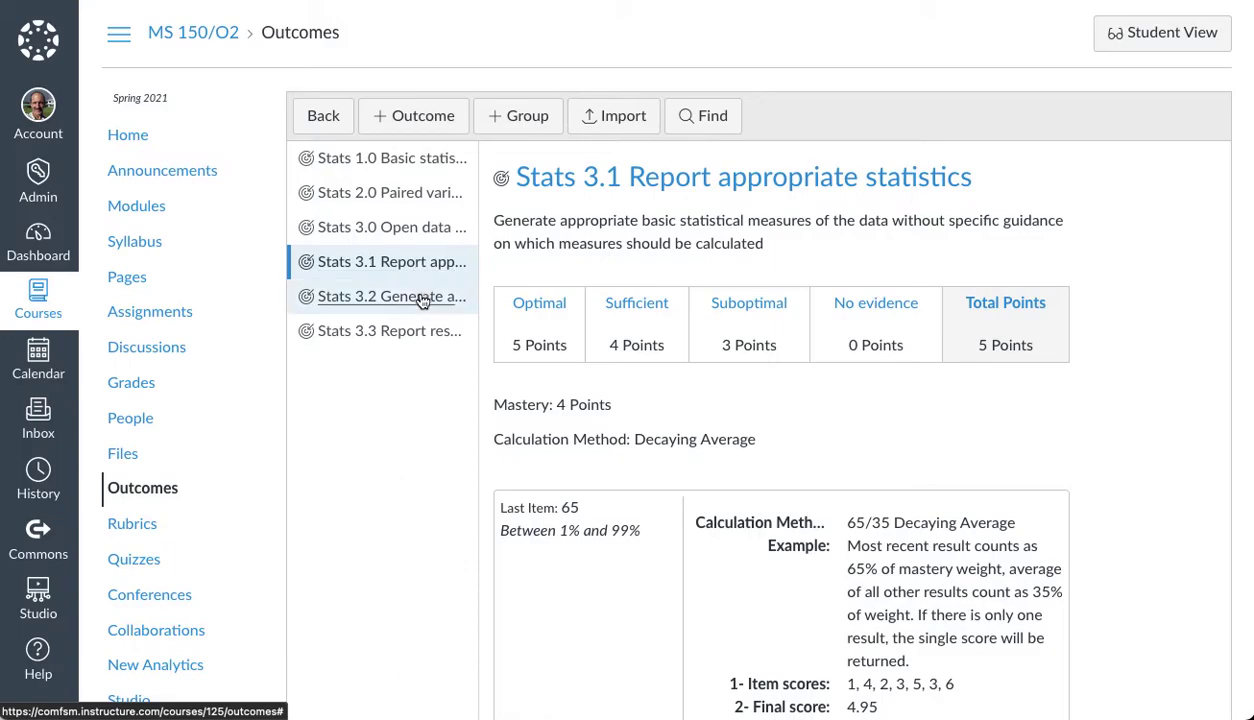
click(423, 299)
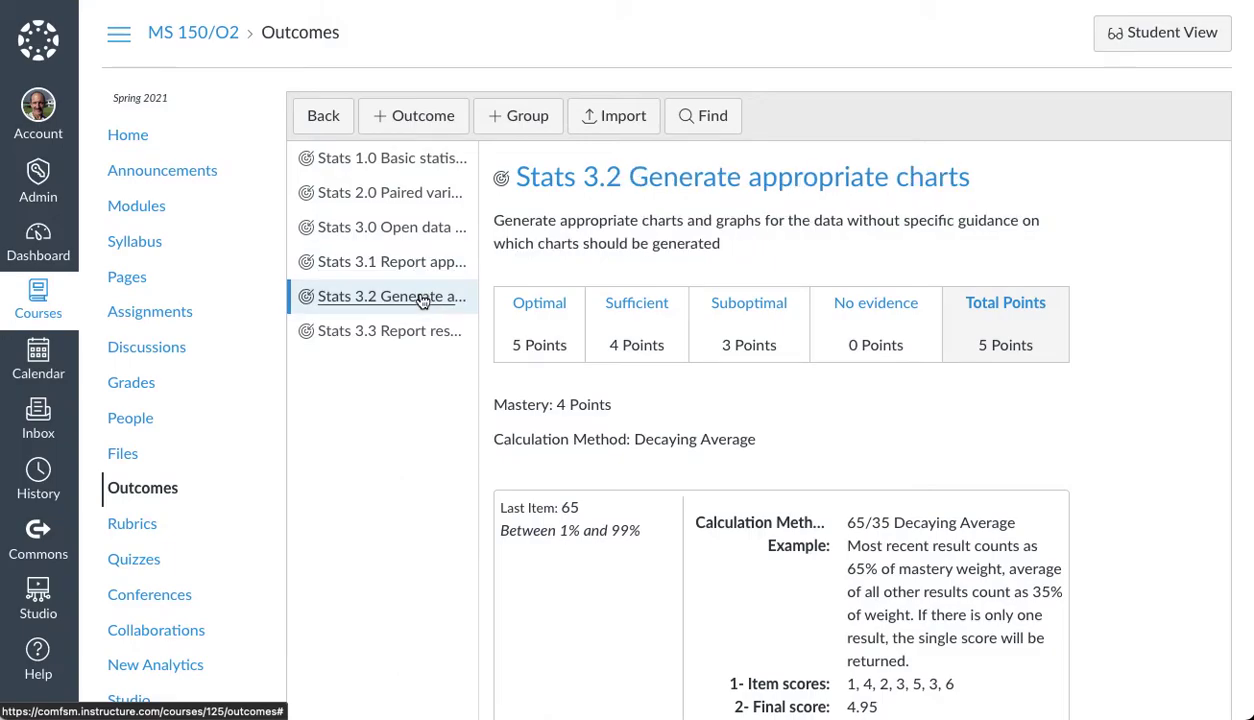
click(423, 229)
click(411, 264)
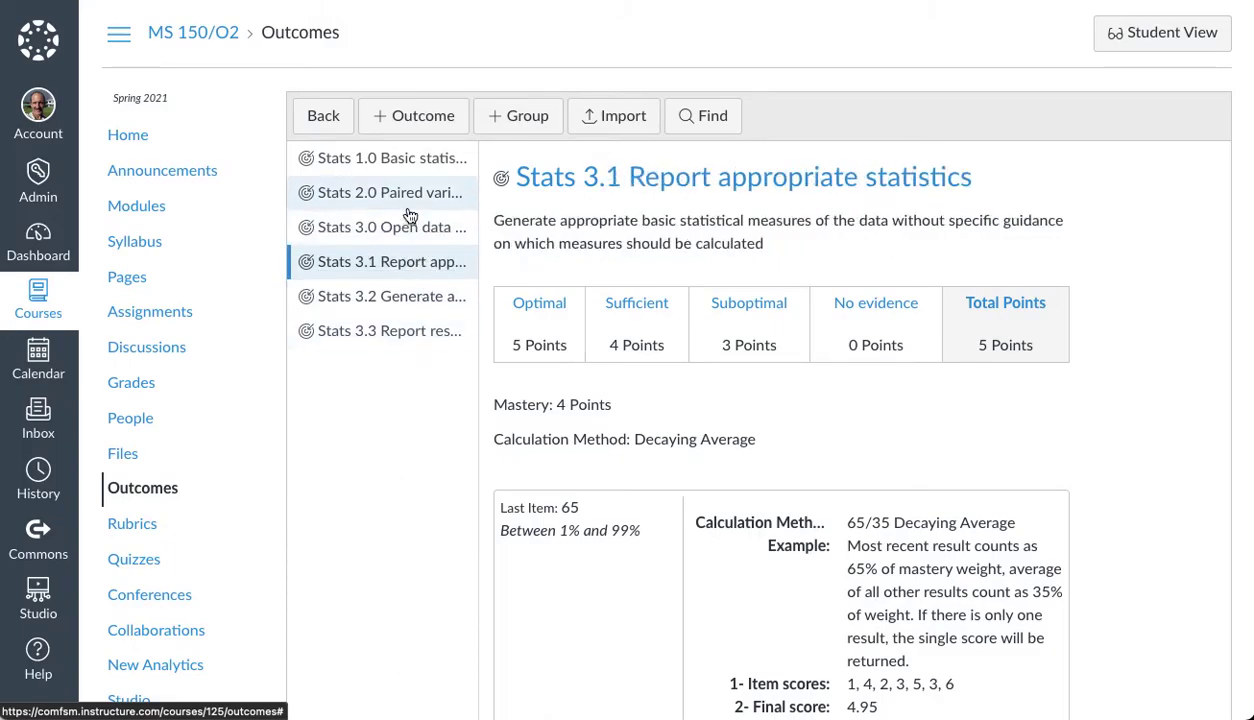
click(405, 232)
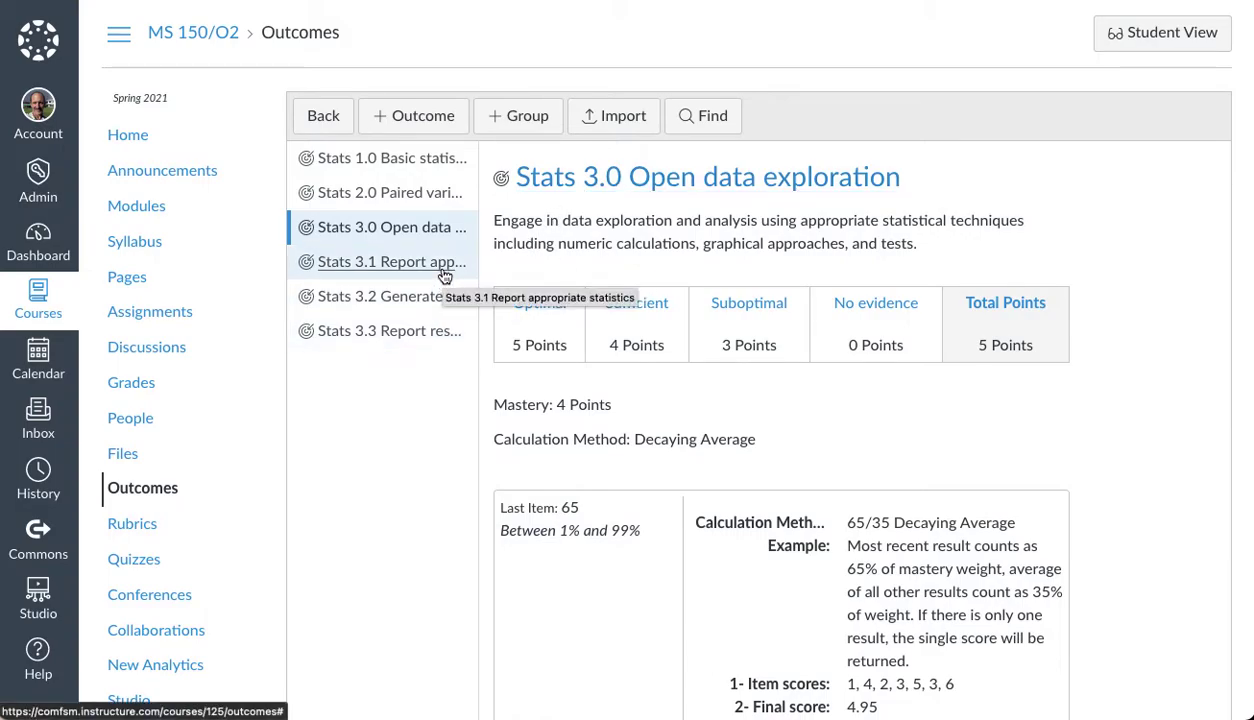
click(418, 335)
click(420, 298)
click(426, 265)
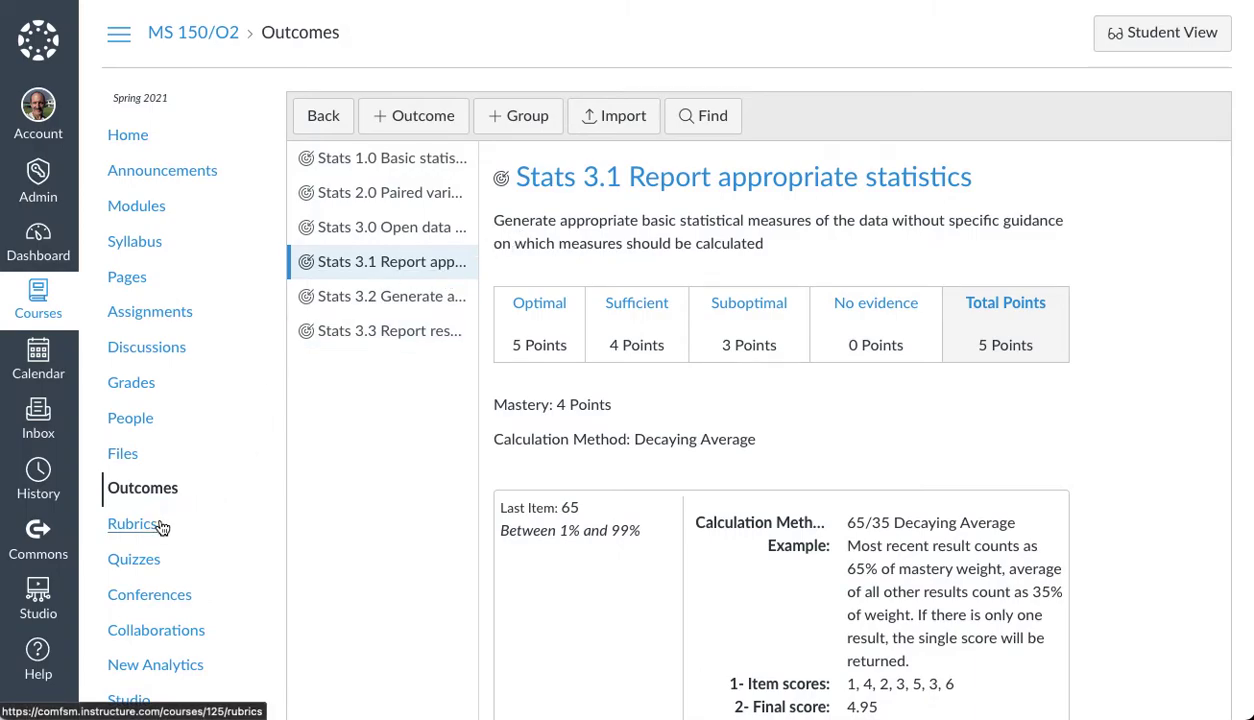
Browse institutional outcomes to Account Standards > College > MSSC > MS Mathematics
click(708, 124)
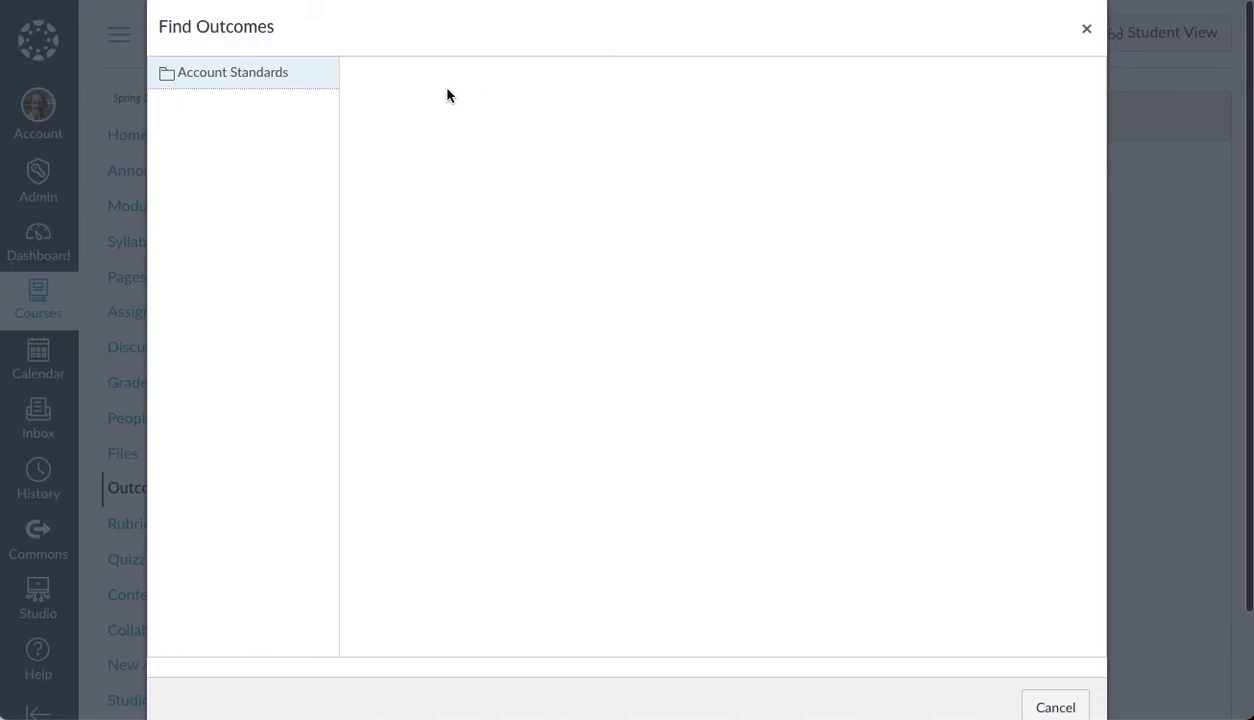
click(272, 80)
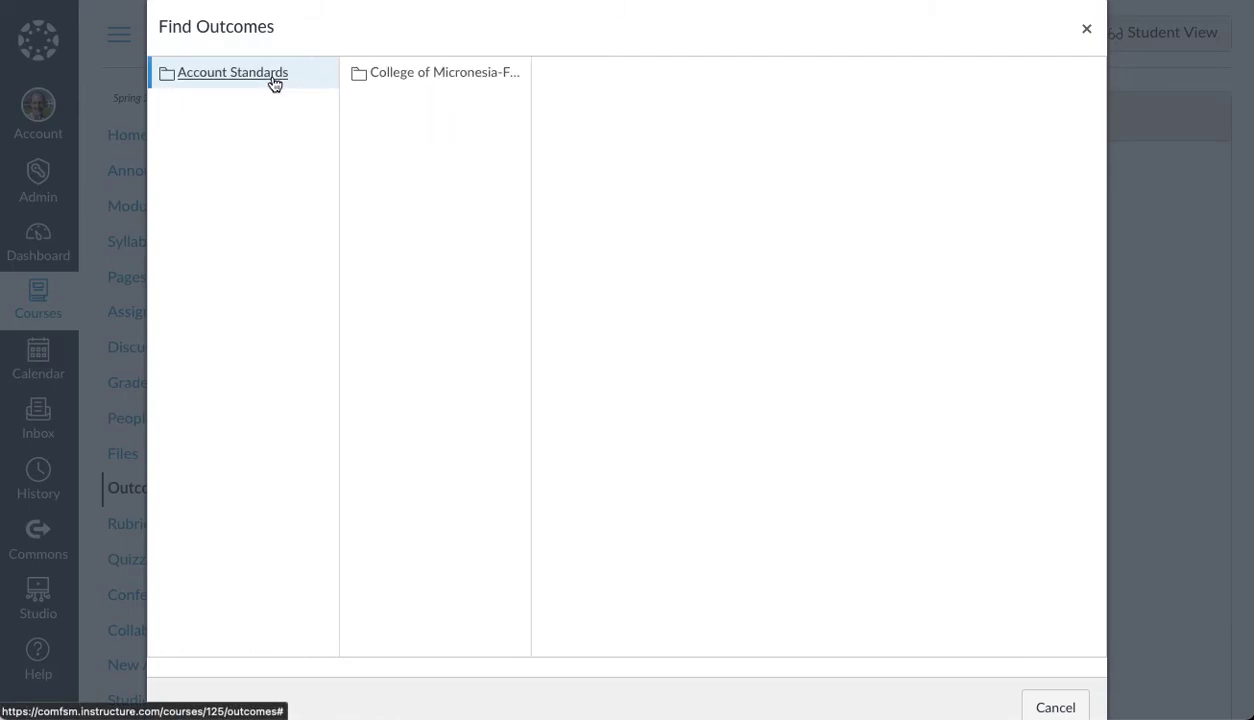
click(406, 78)
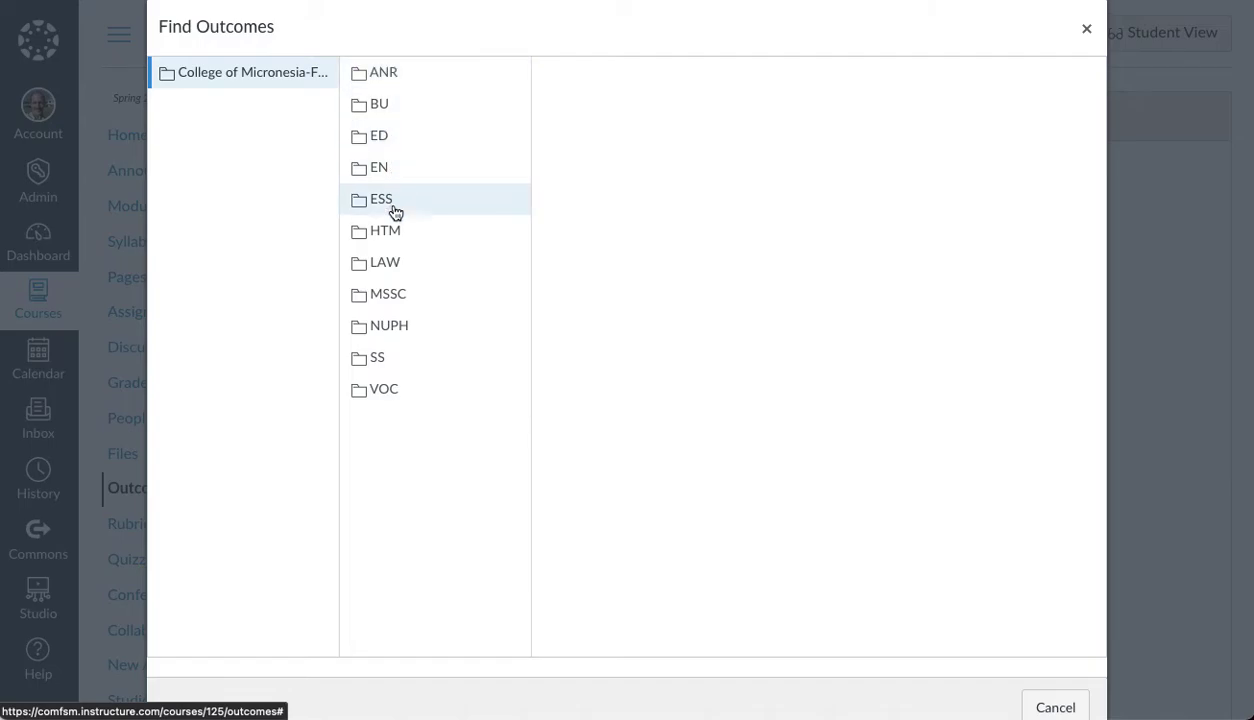
click(397, 298)
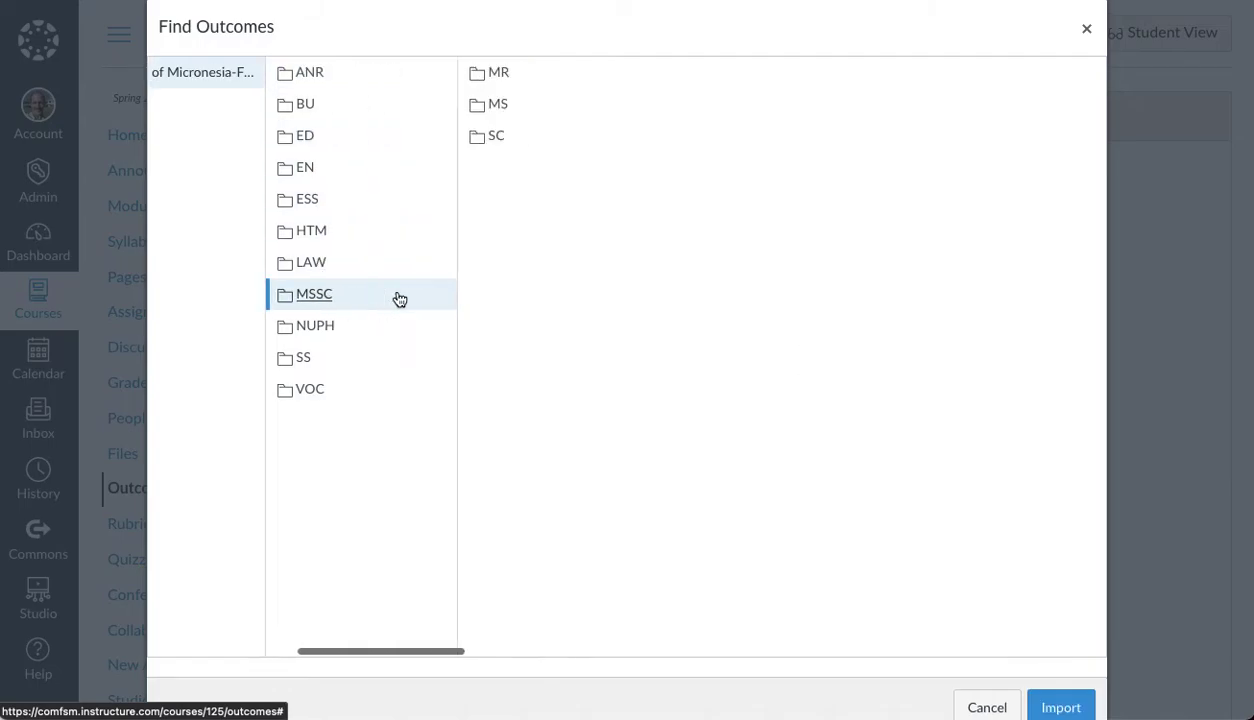
click(388, 118)
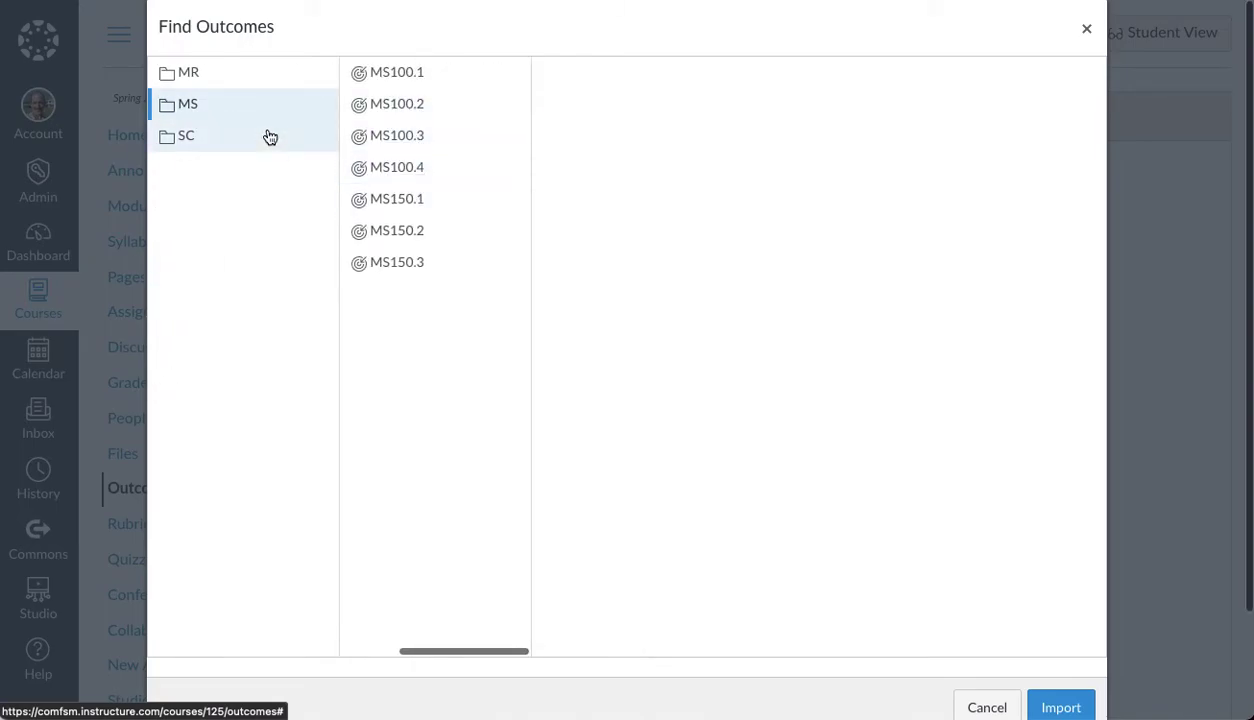
scroll(269, 135, left, 5)
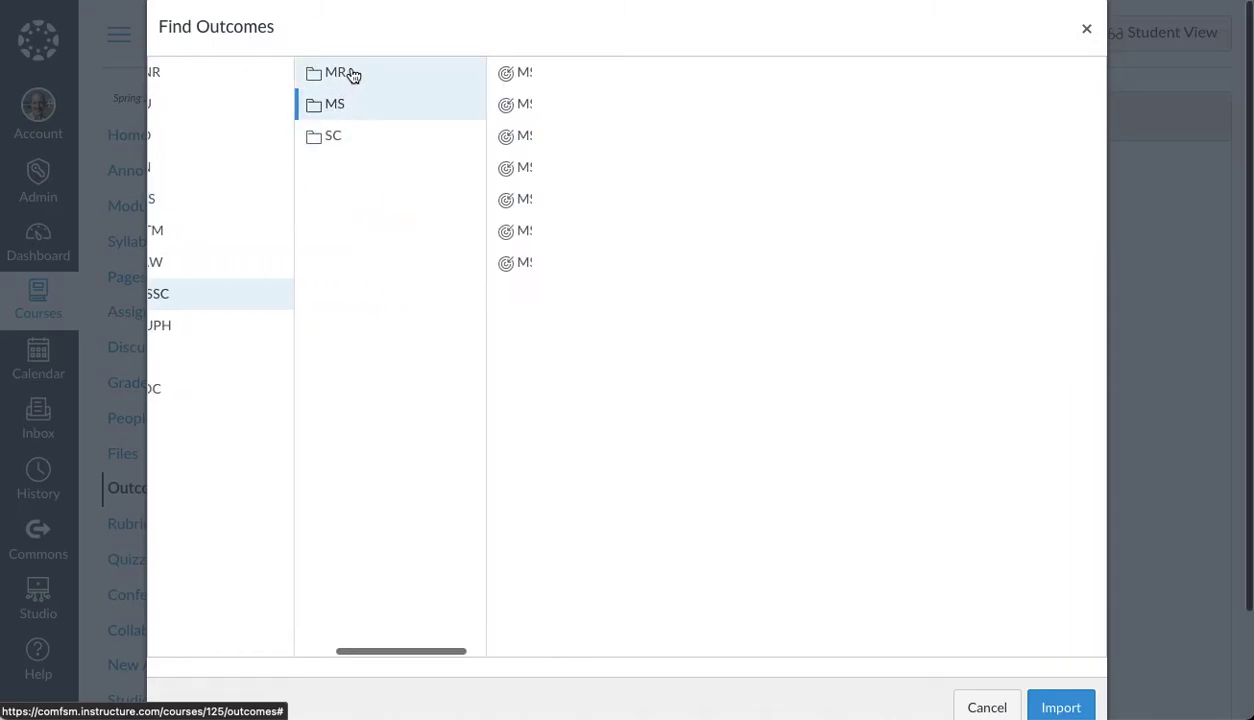
click(350, 112)
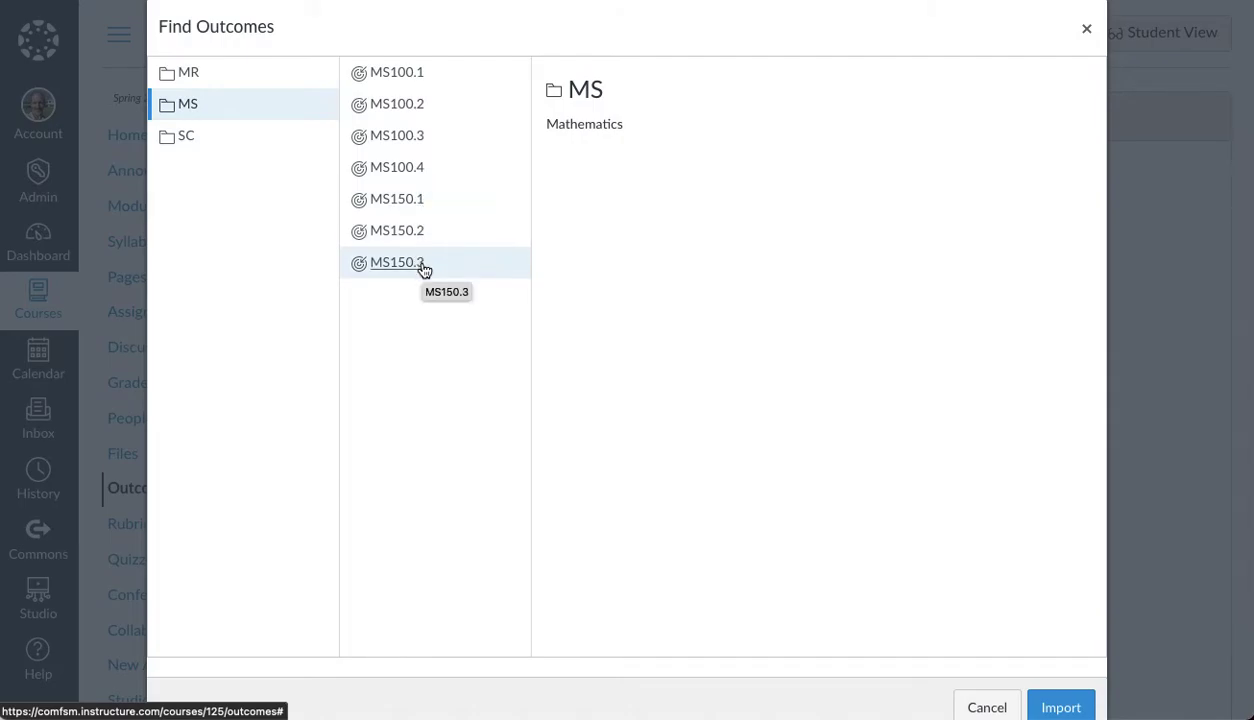
Import outcome MS150.1 into the MS 150/O2 - Statistics course
click(417, 203)
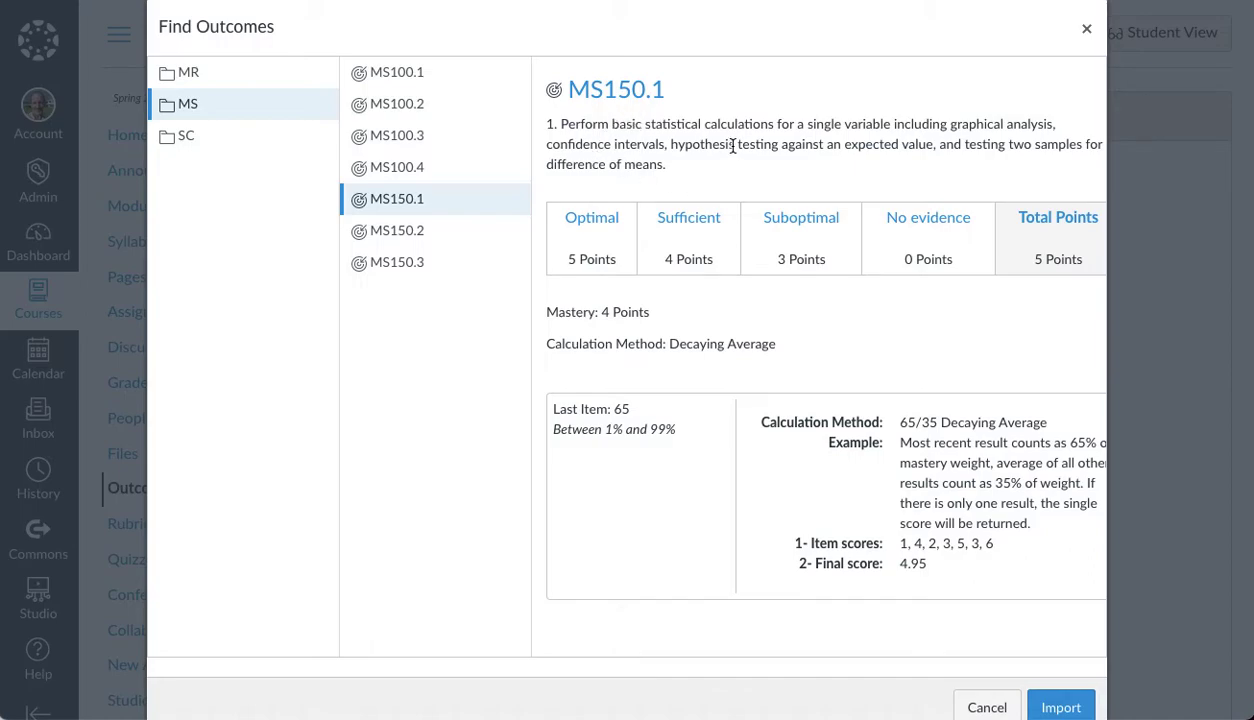
scroll(771, 176, right, 1)
click(1062, 708)
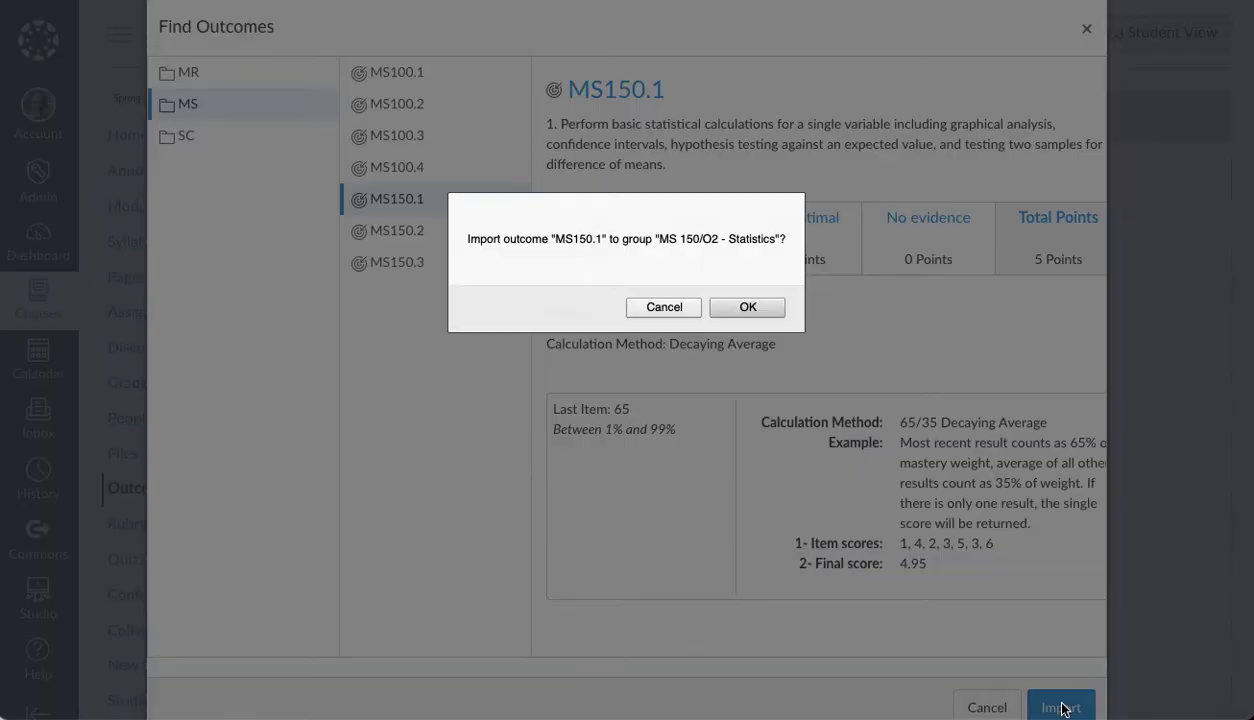
click(750, 308)
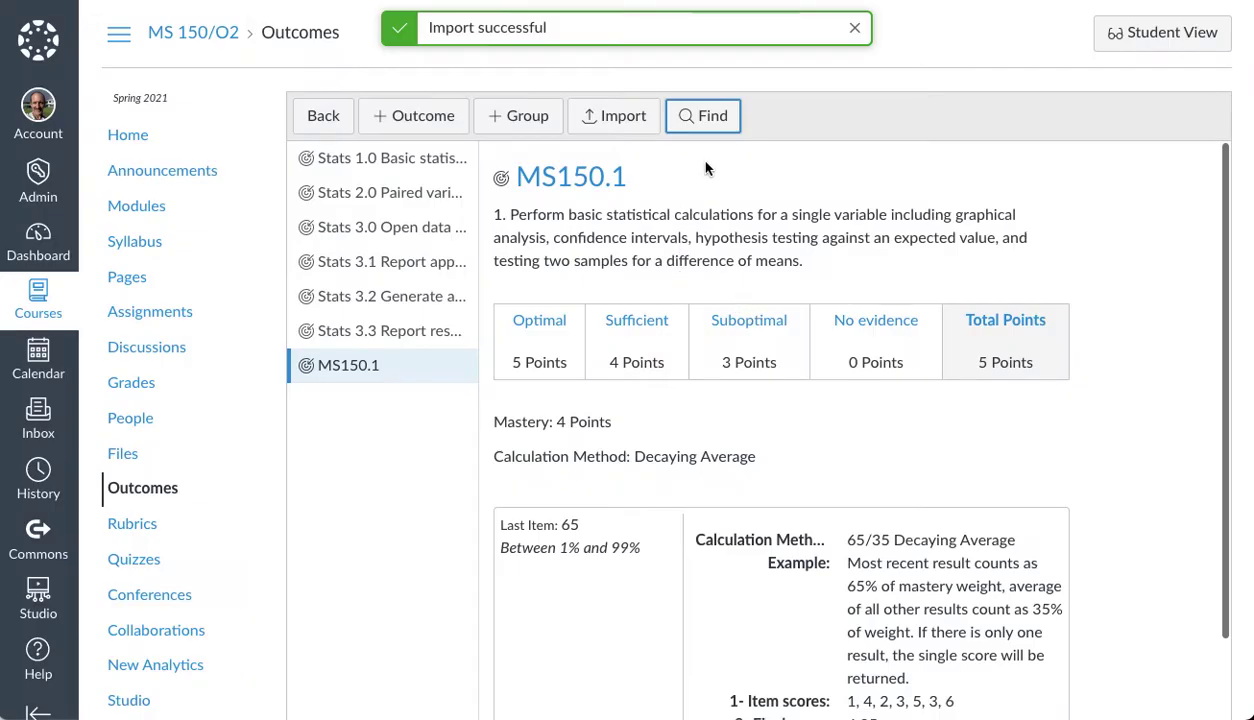
Import the institutional MS150.2 outcome into the course
click(698, 117)
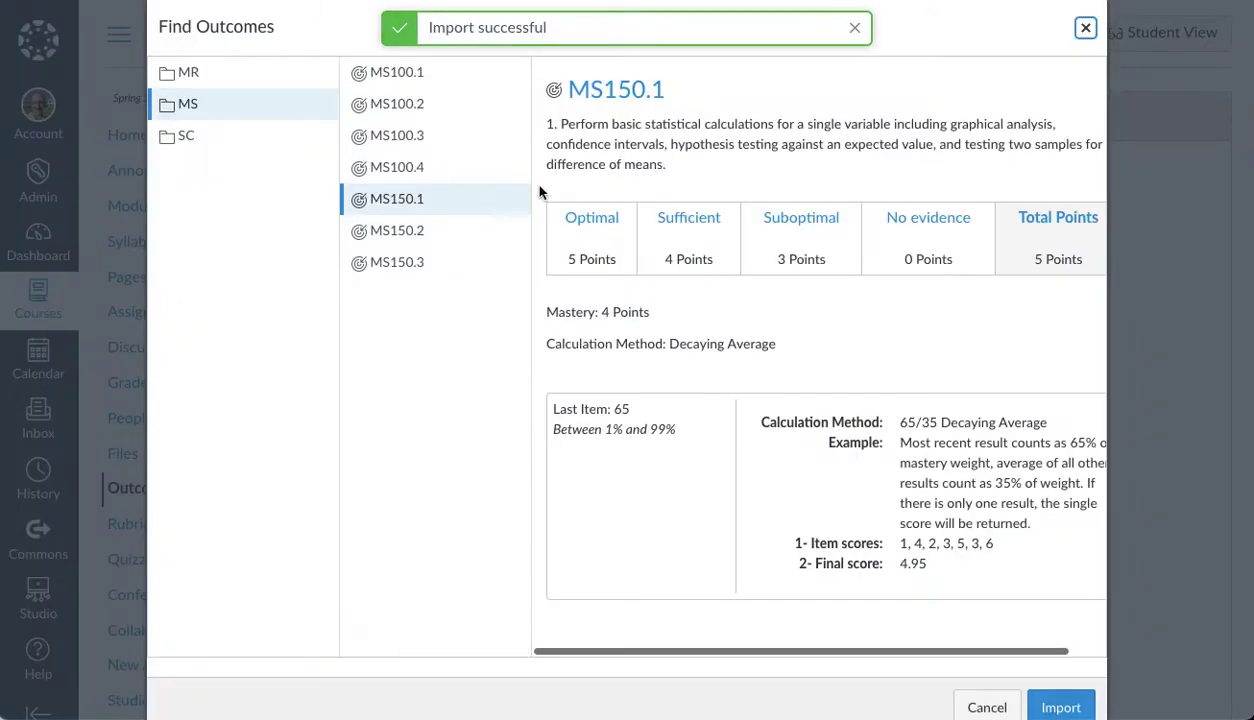
click(447, 233)
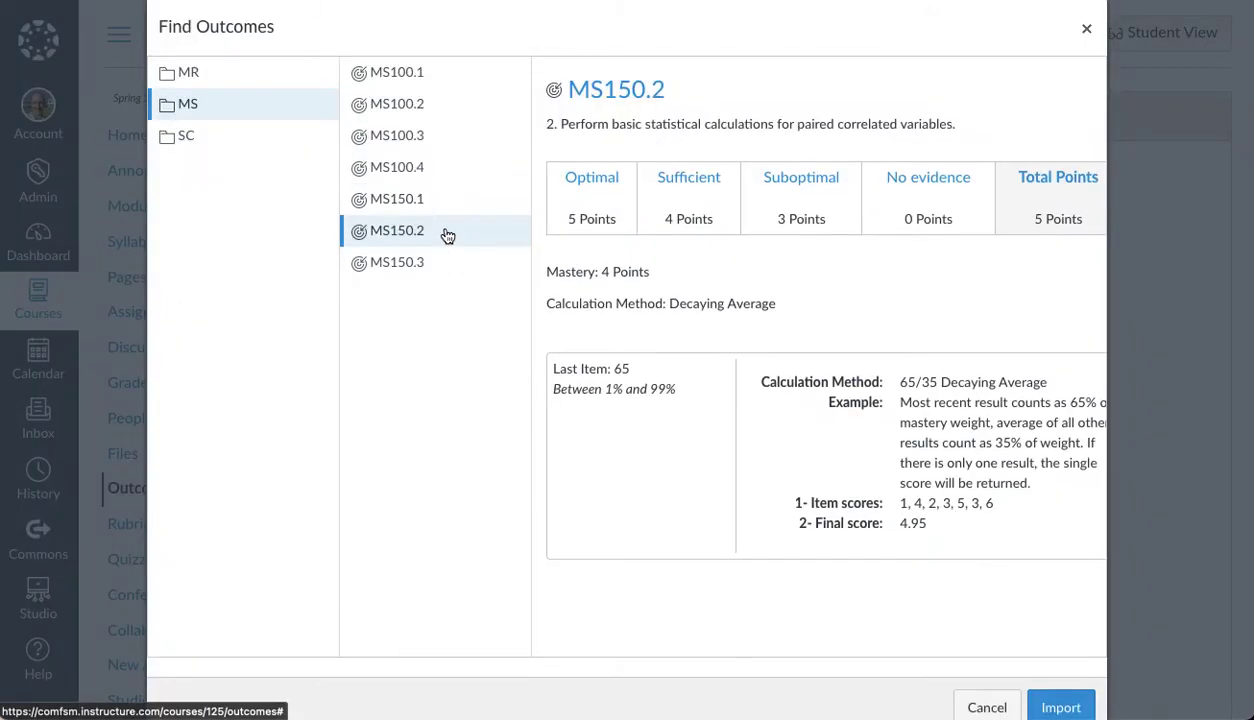
click(1061, 708)
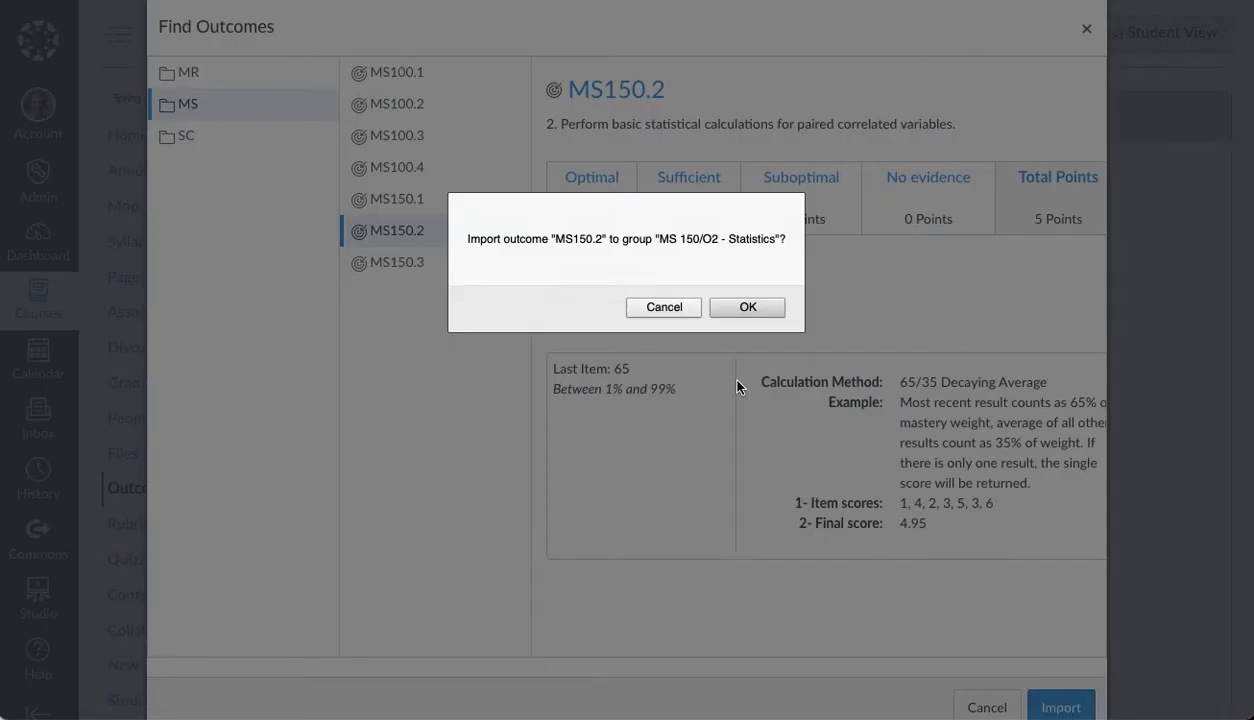
click(749, 310)
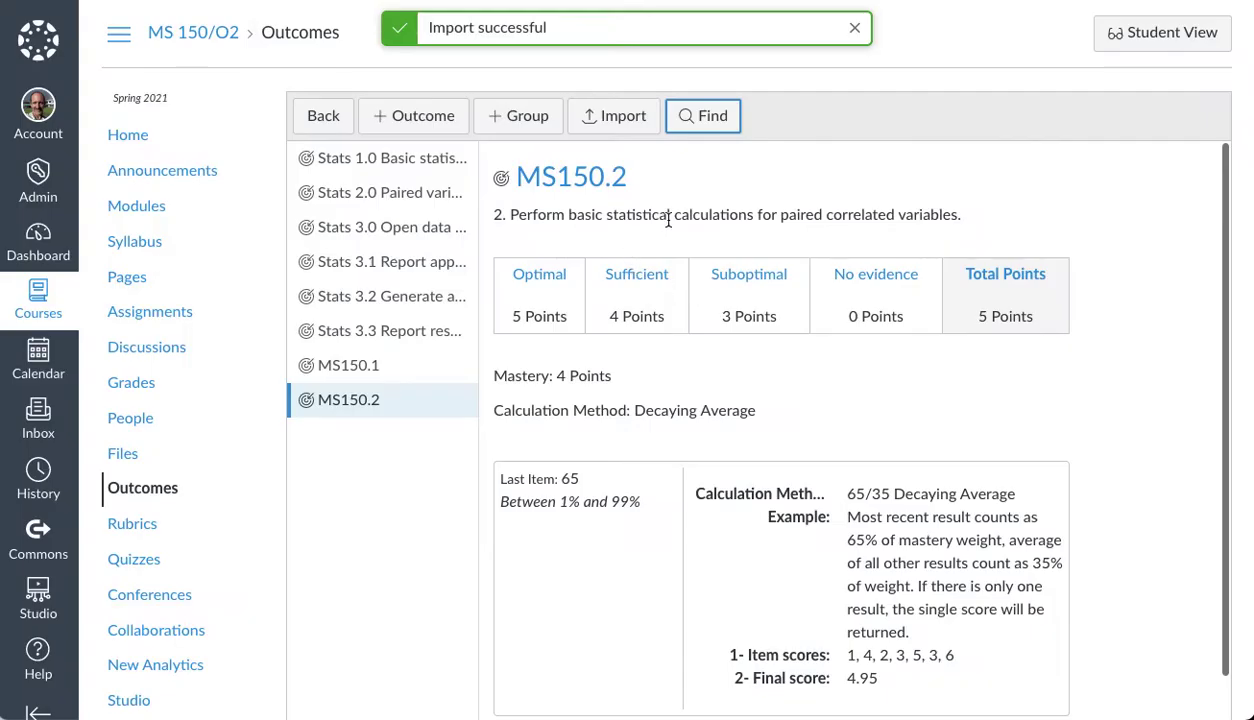
Import the institutional MS150.3 outcome into the course
click(712, 117)
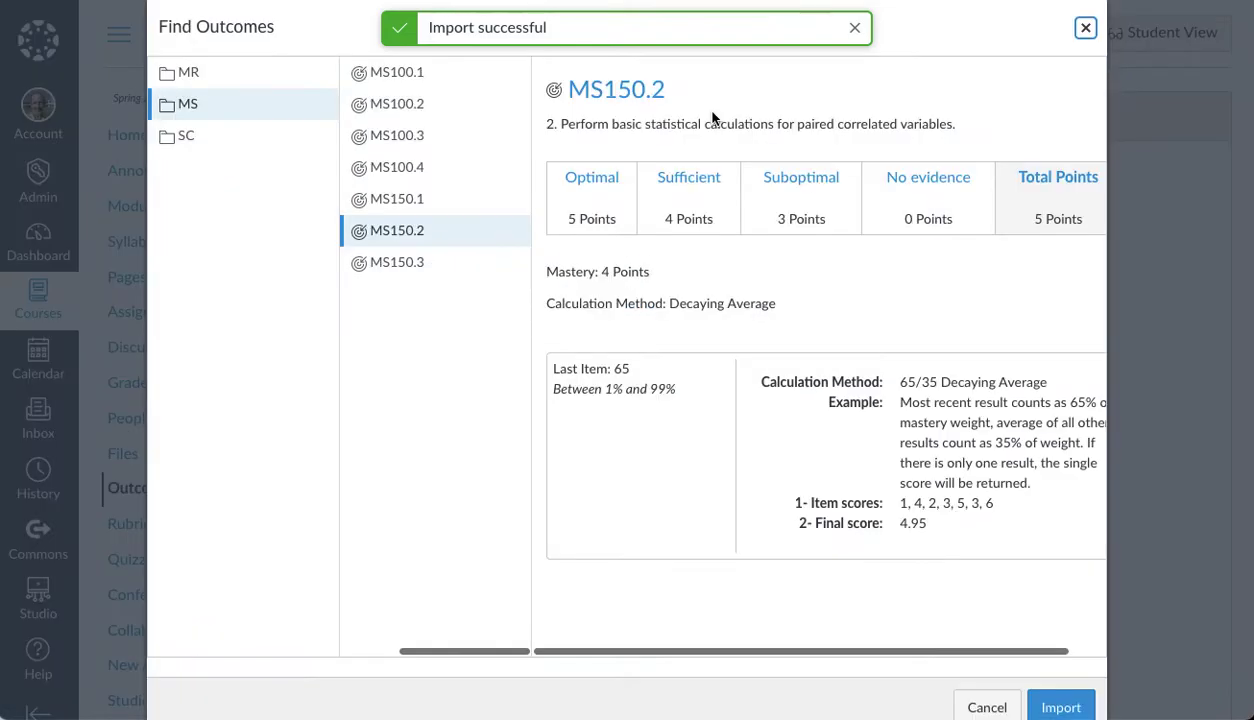
click(450, 267)
click(1068, 708)
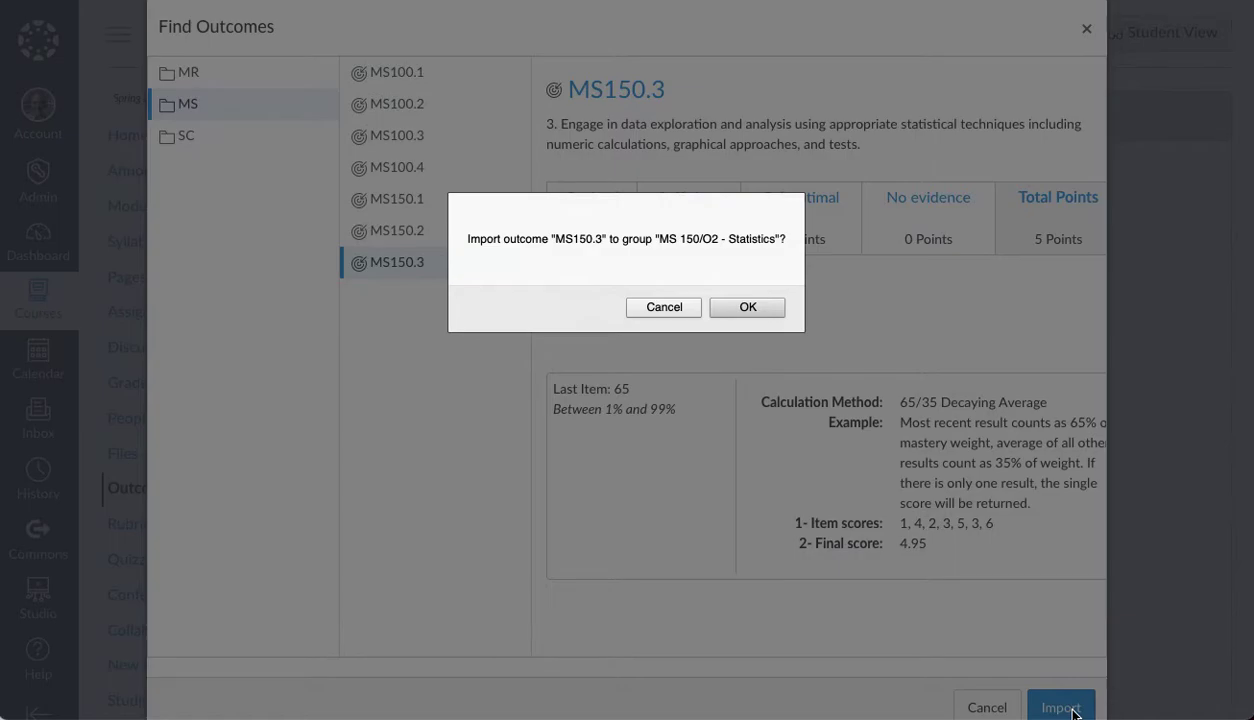
click(750, 307)
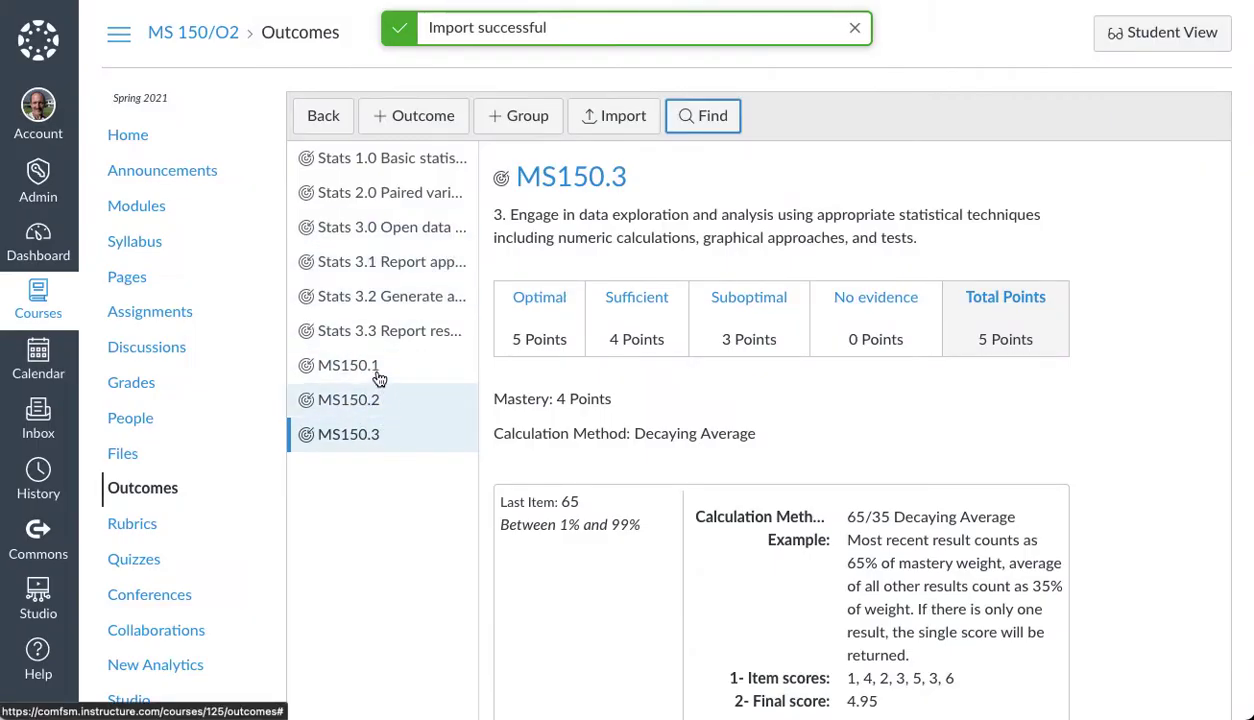
Close the outcome browser without importing and view MS150.1, MS150.2 and MS150.3 details
click(683, 119)
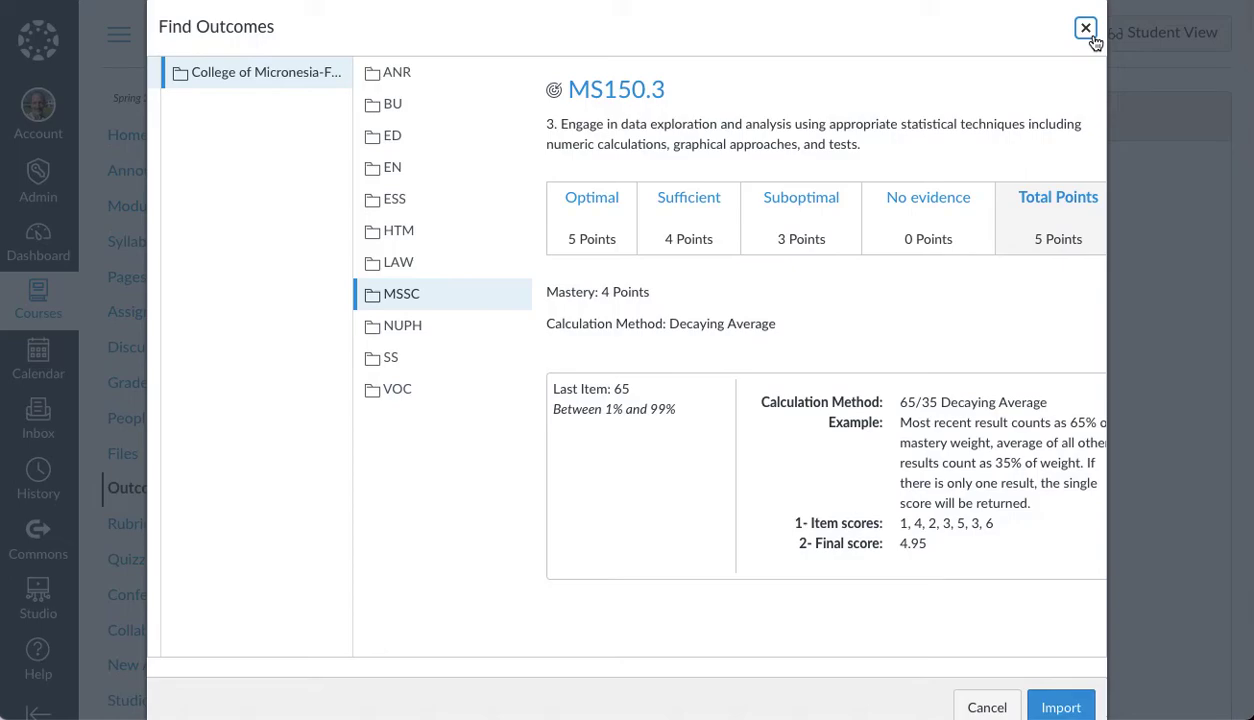
click(988, 707)
click(398, 370)
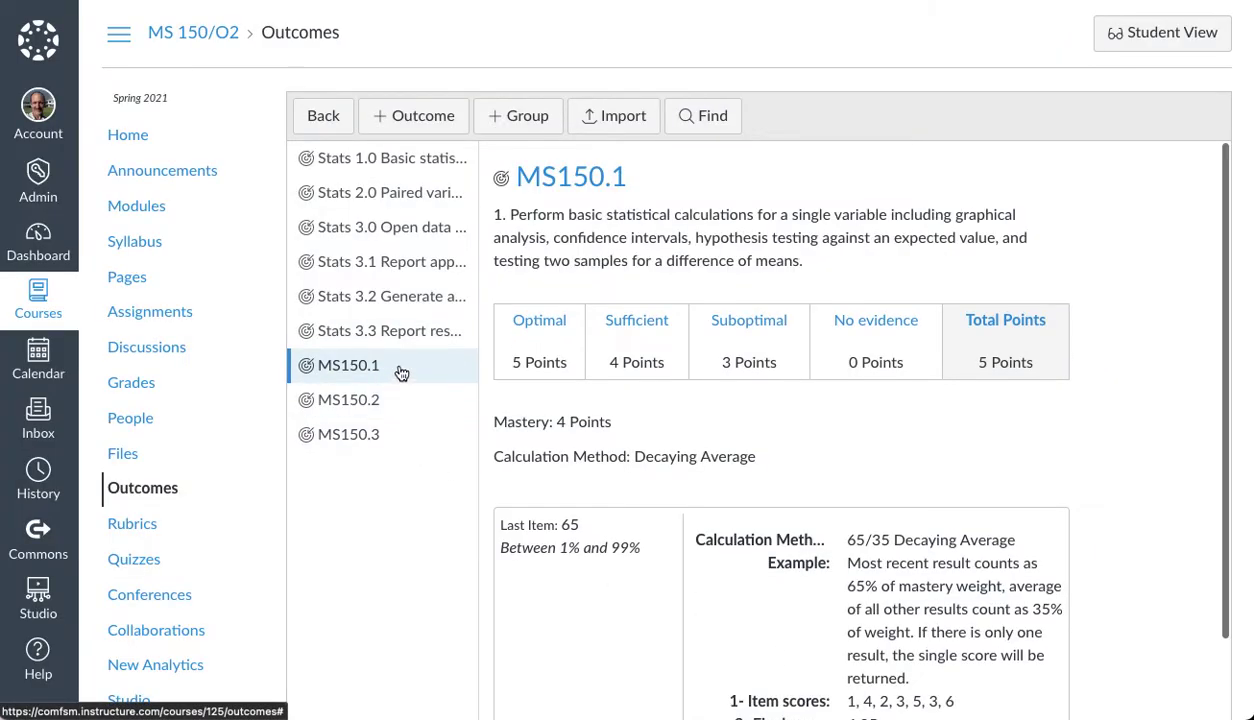
scroll(666, 428, down, 5)
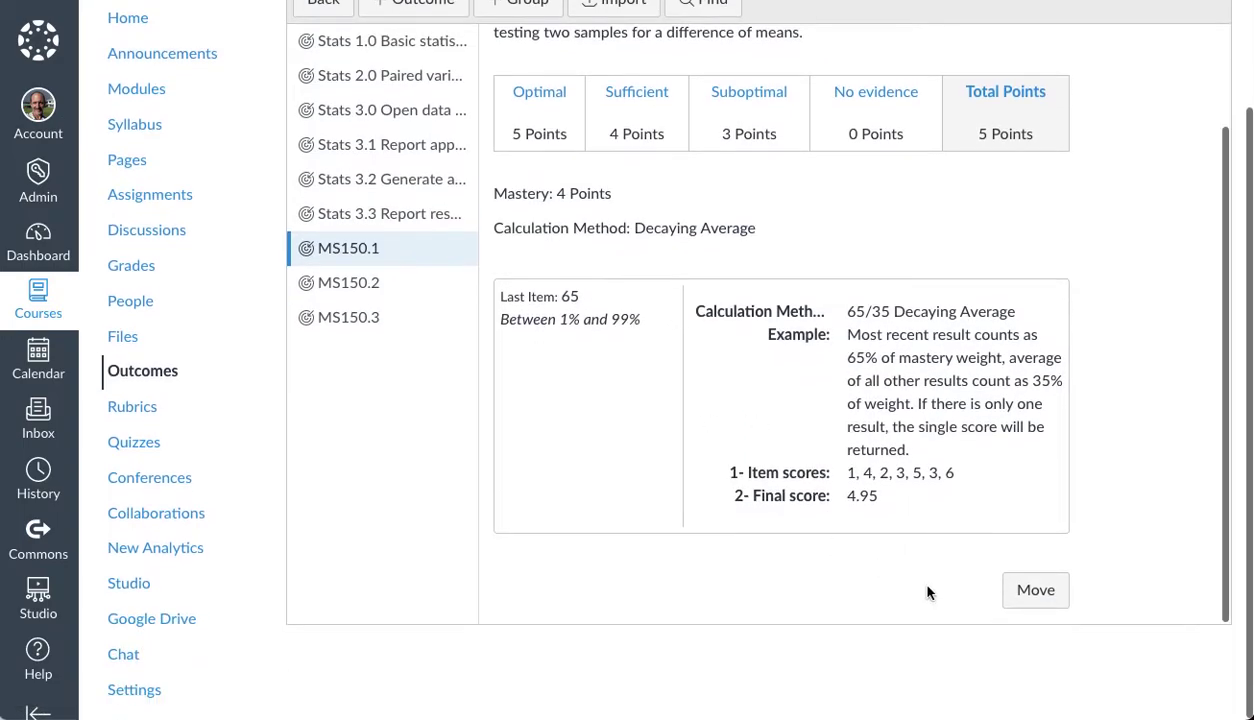
click(420, 288)
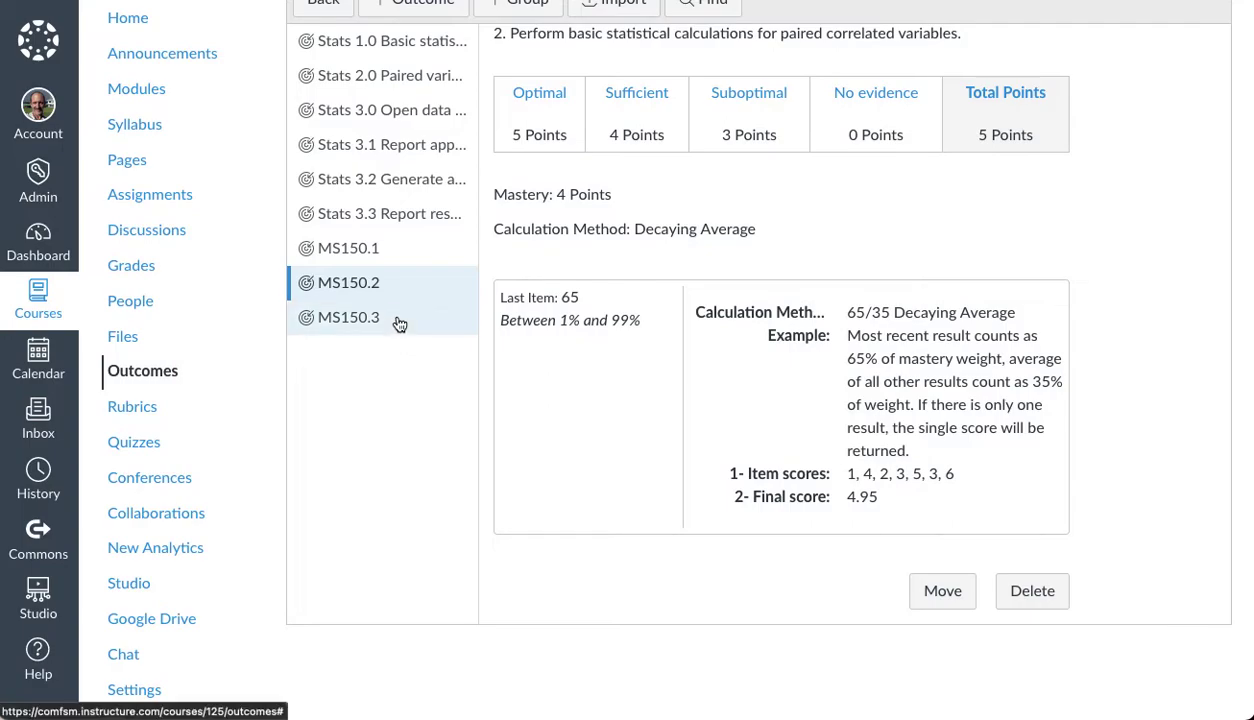
click(396, 320)
scroll(613, 524, down, 1)
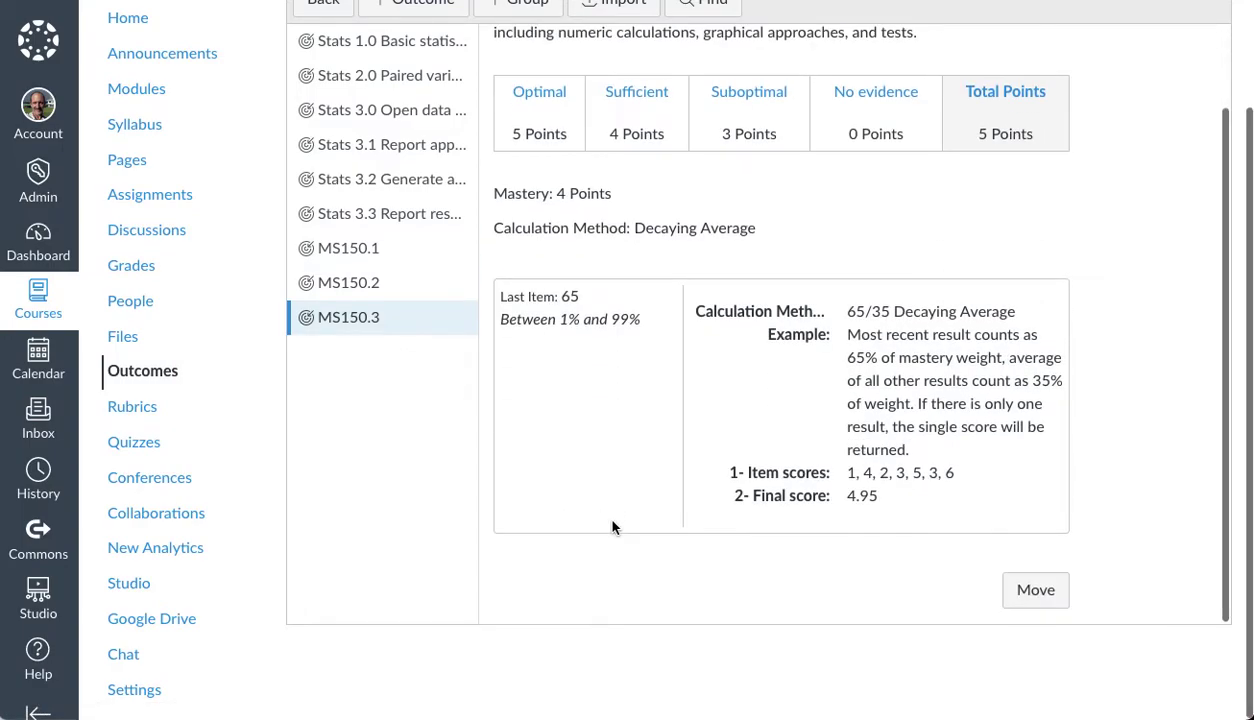
scroll(613, 524, up, 1)
Recheck MS150.1 and MS150.3, ending on MS150.2's 5-point, 4-point-mastery scale
click(416, 288)
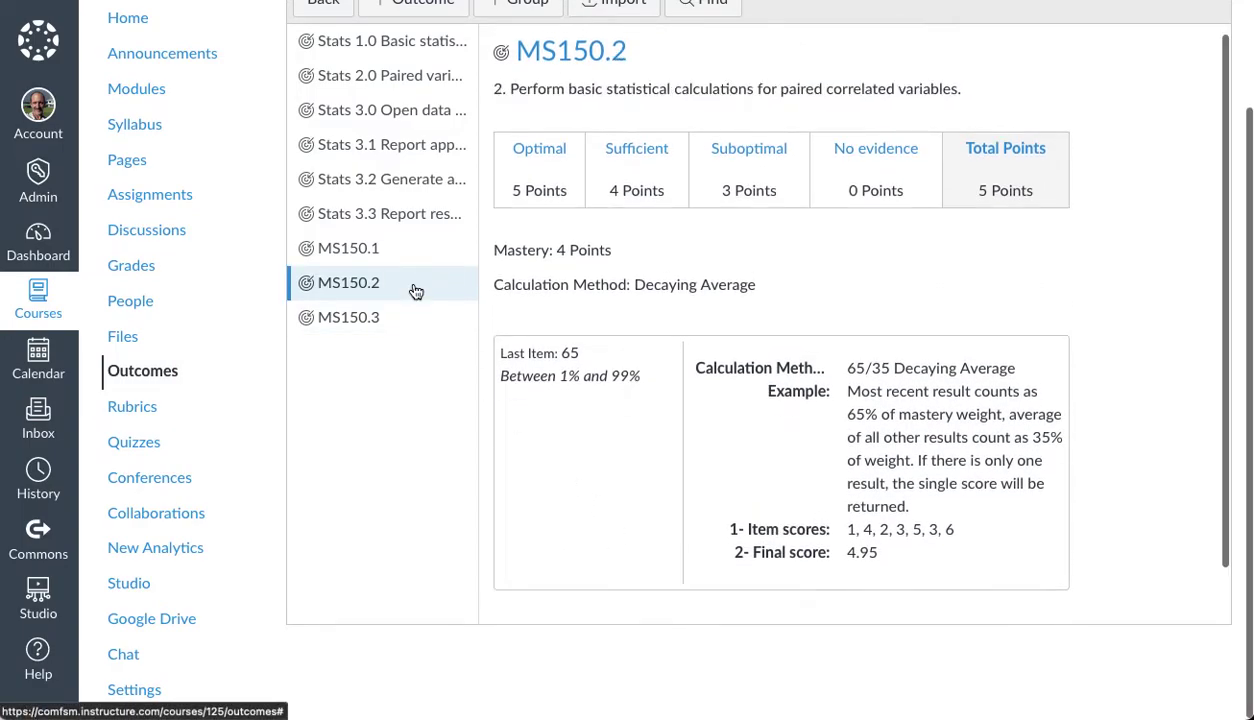
scroll(695, 489, down, 1)
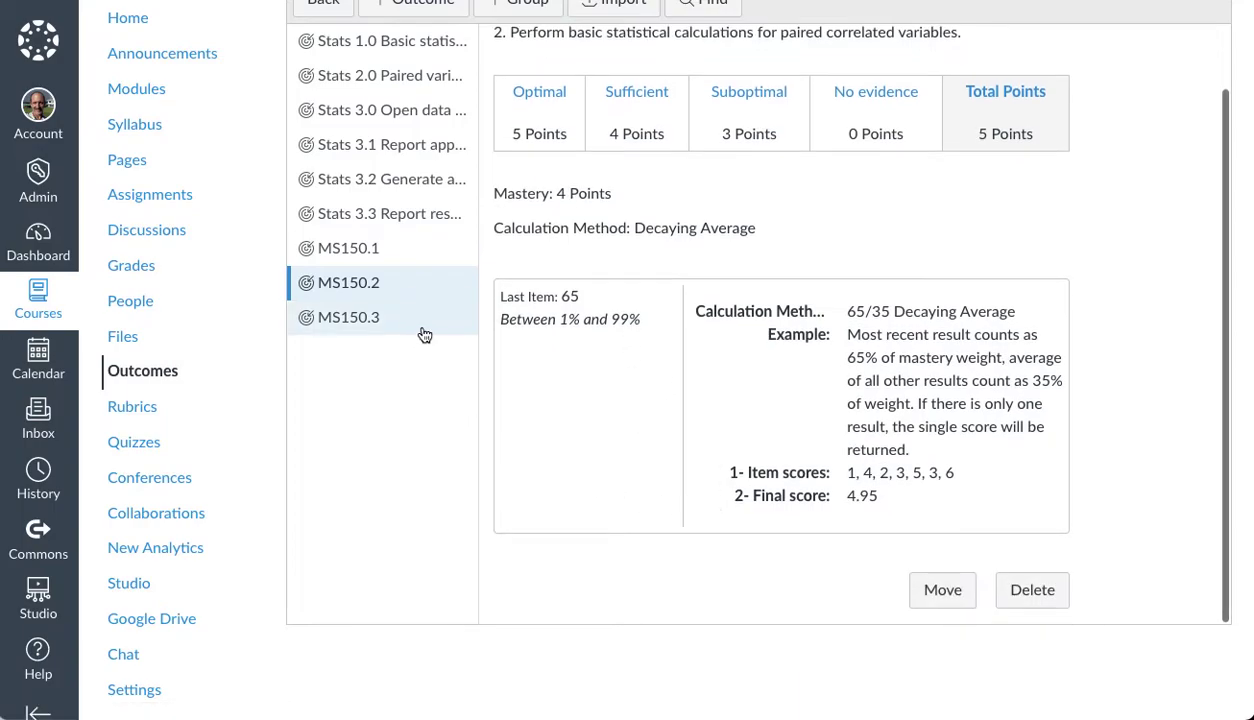
click(434, 252)
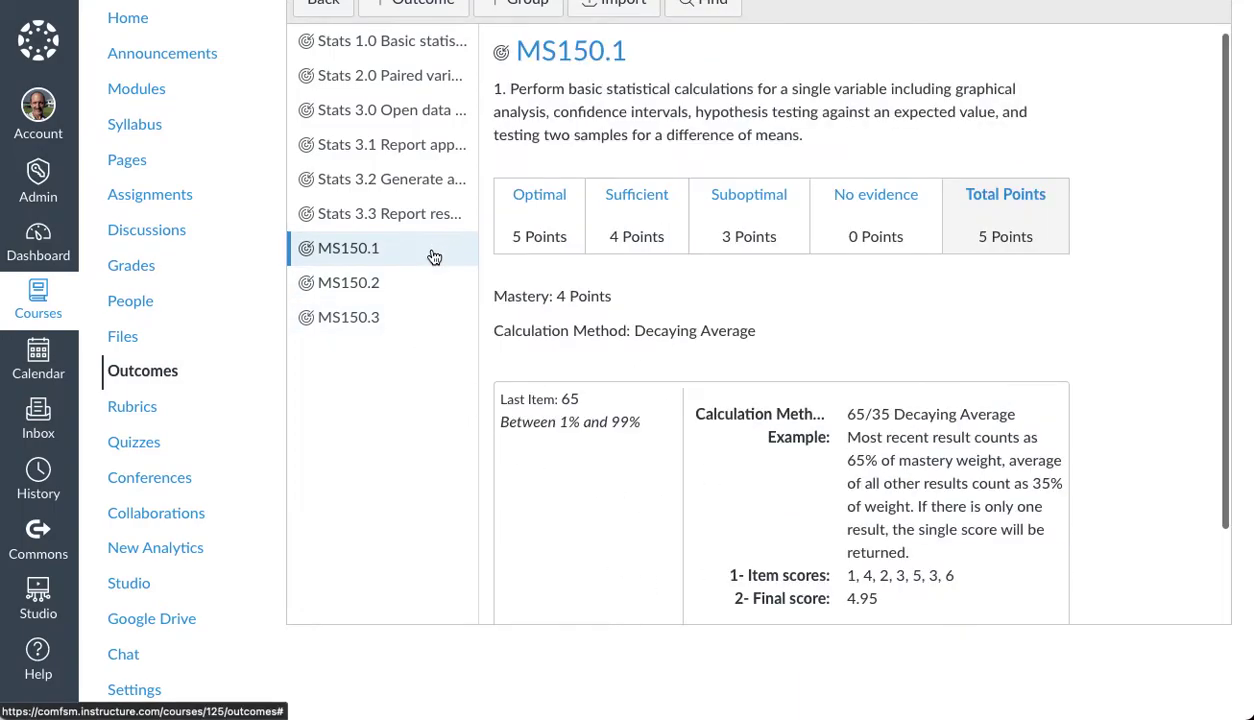
click(433, 330)
scroll(310, 485, up, 2)
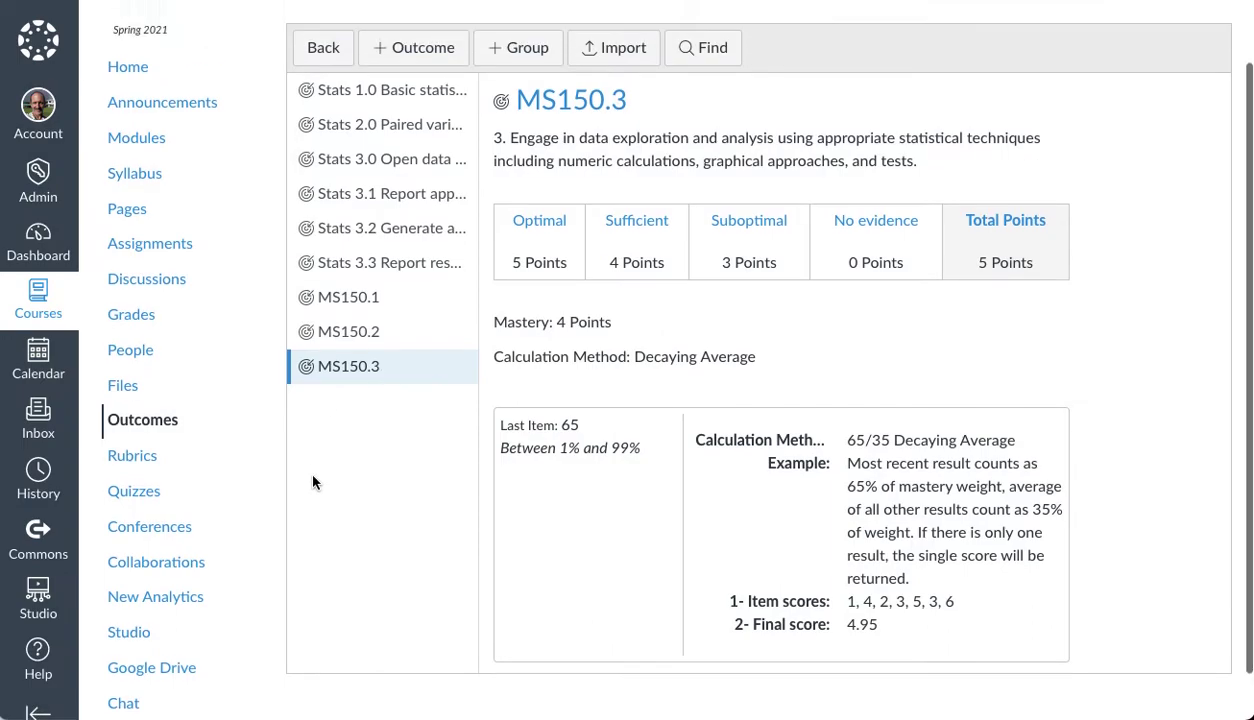
scroll(312, 483, down, 2)
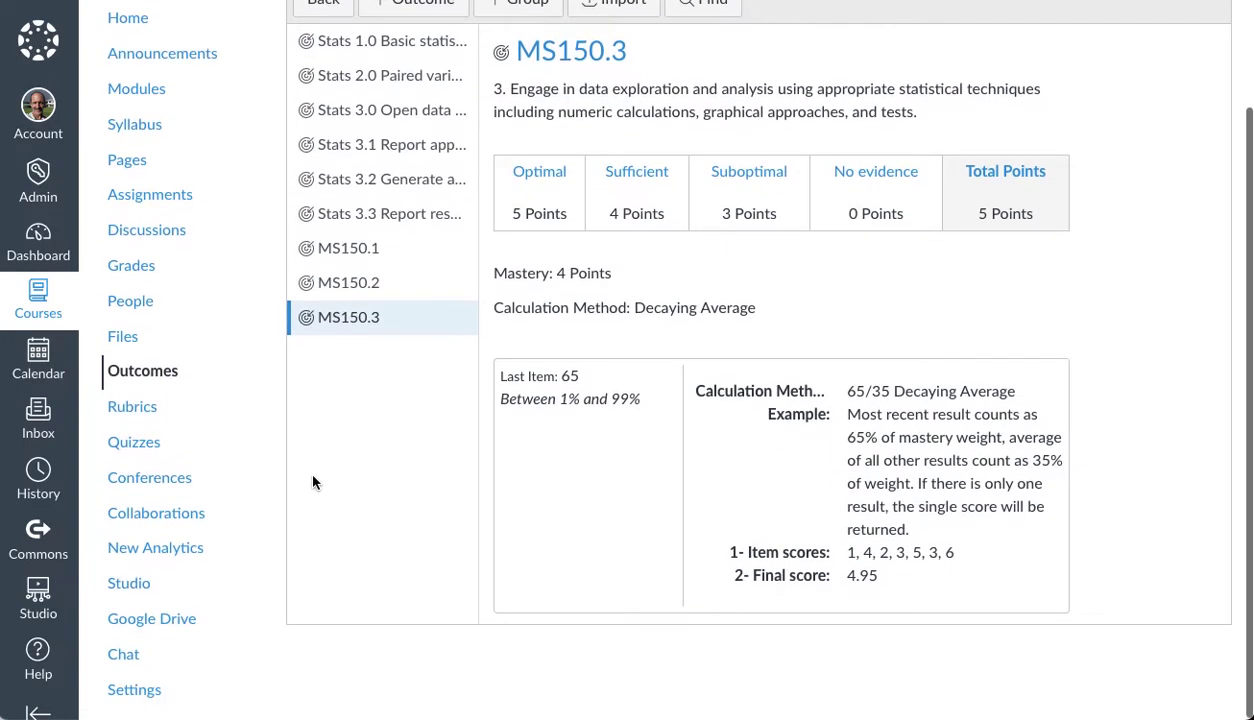
scroll(557, 272, down, 2)
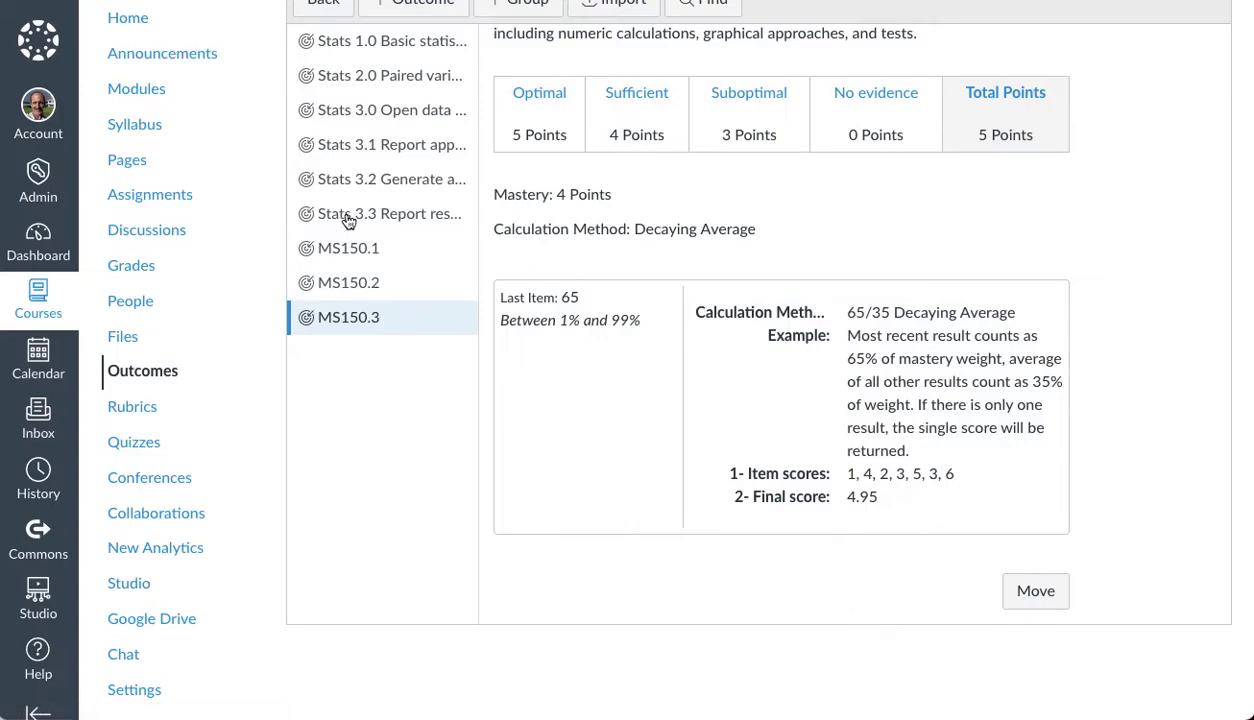
click(379, 279)
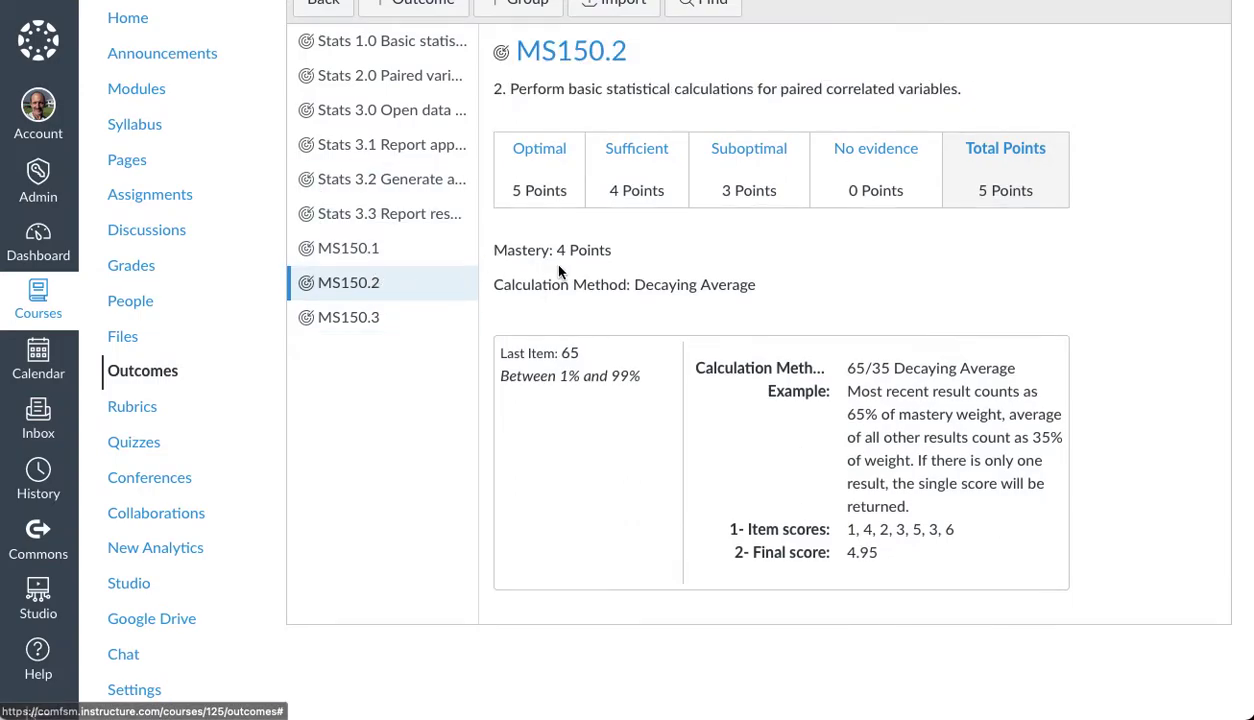
scroll(550, 262, down, 1)
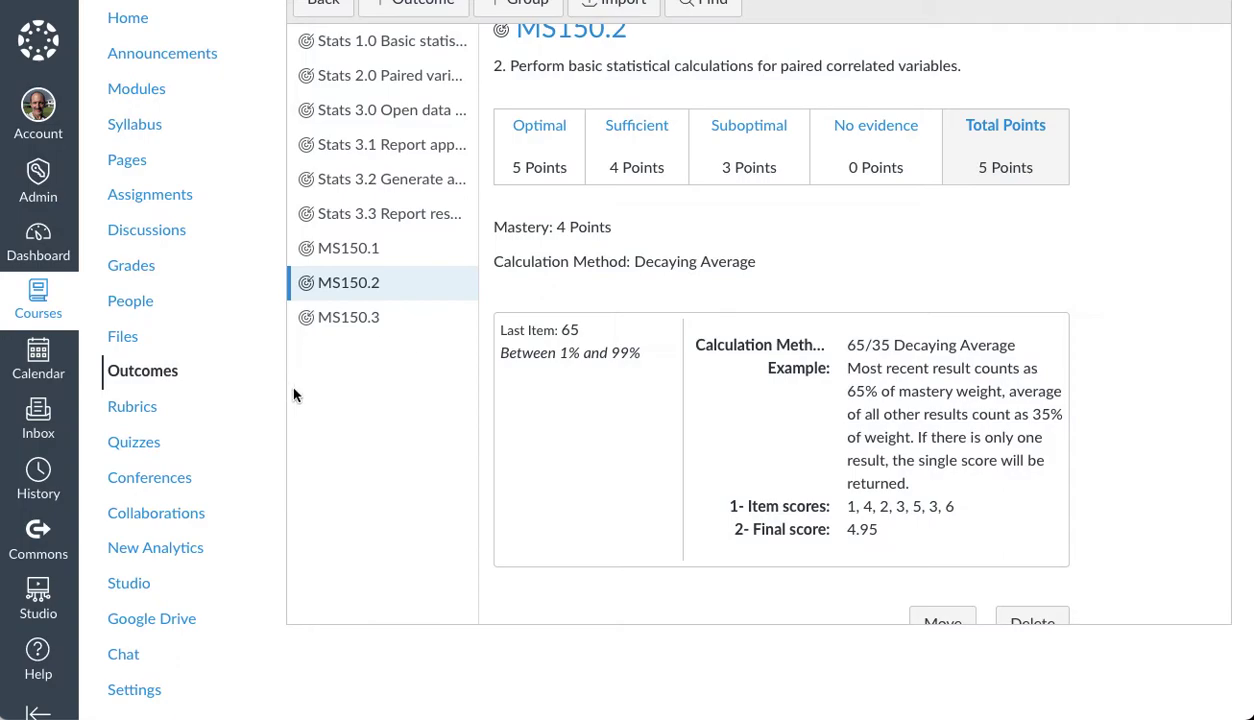
Create a course rubric titled 'Open data exploration' and delete its default criterion
click(139, 420)
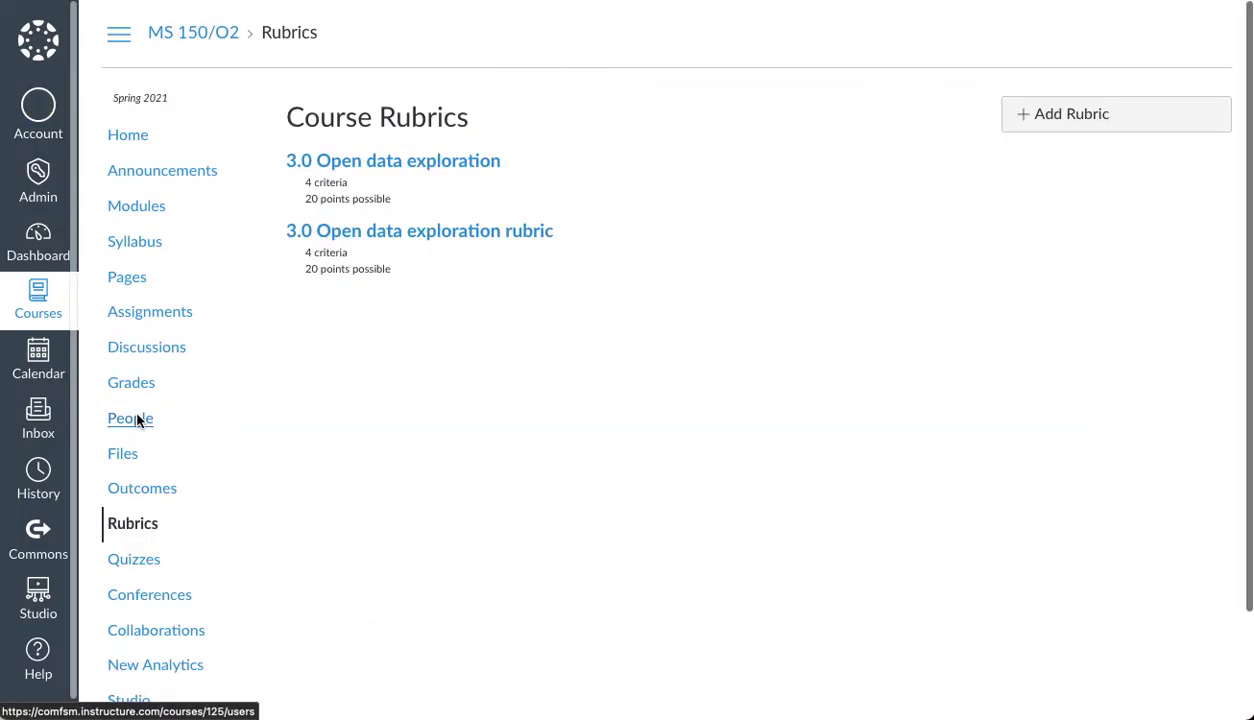
click(1055, 119)
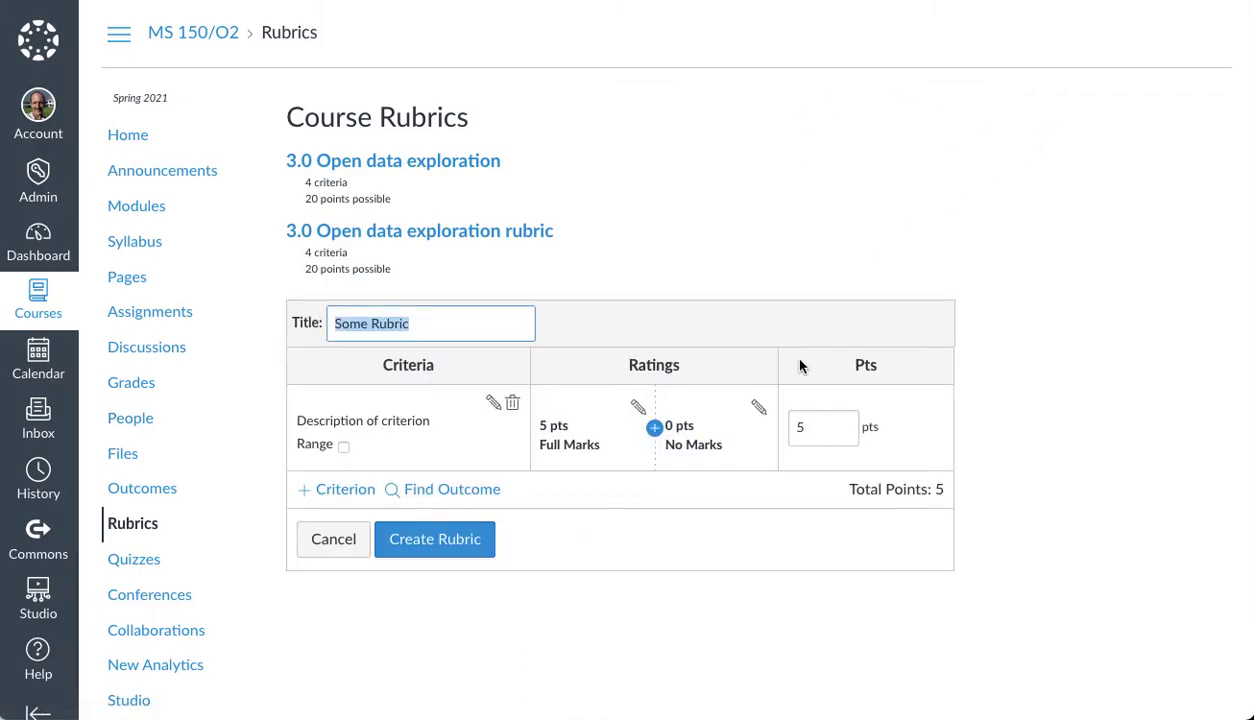
text(O)
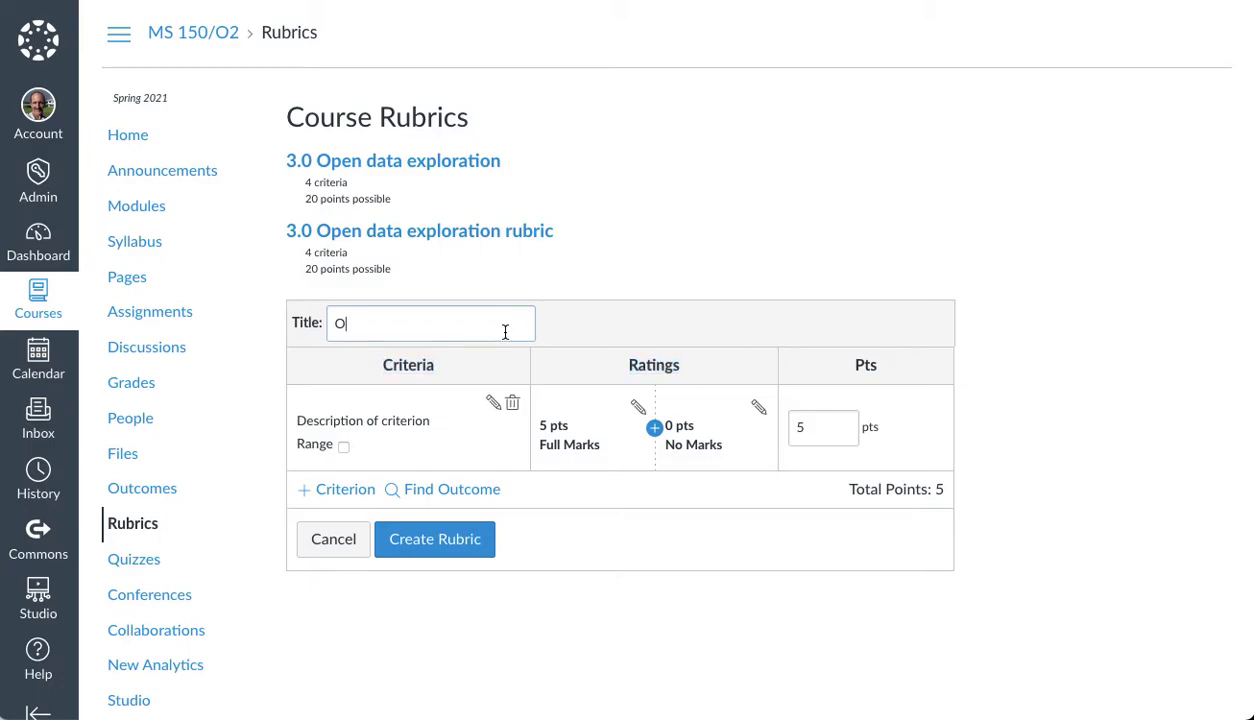
text(pen data)
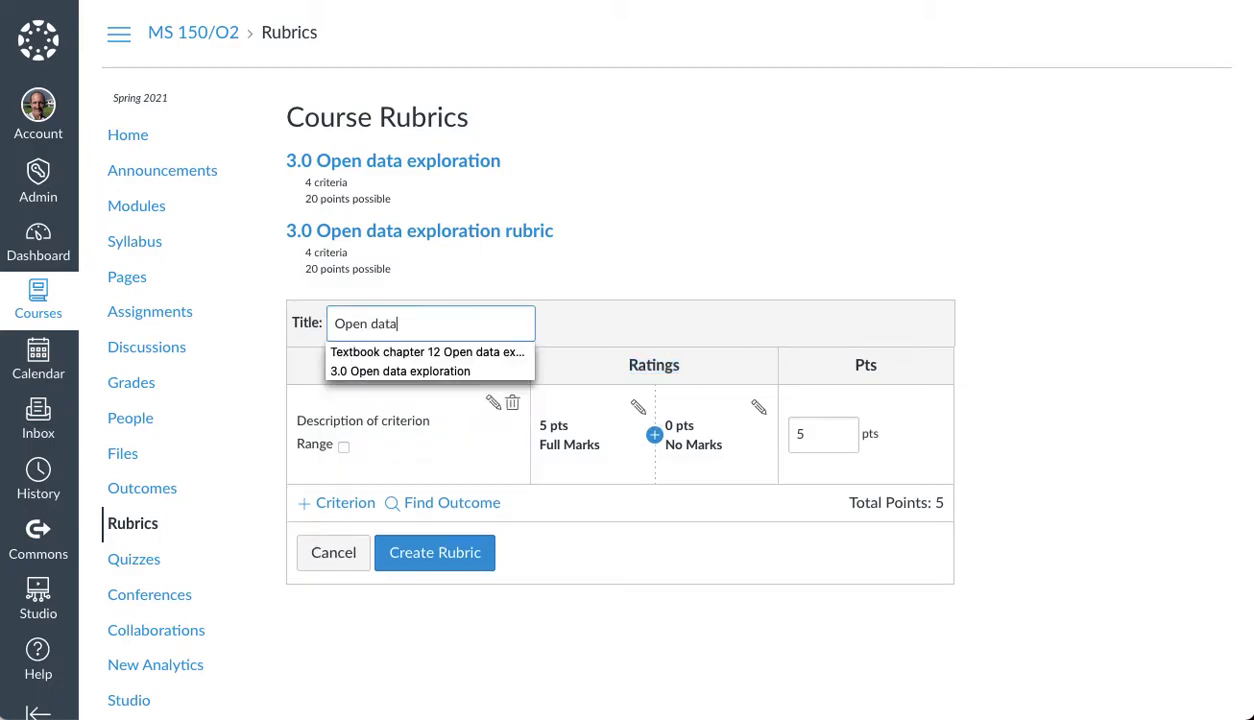
text( exploration)
key(Tab)
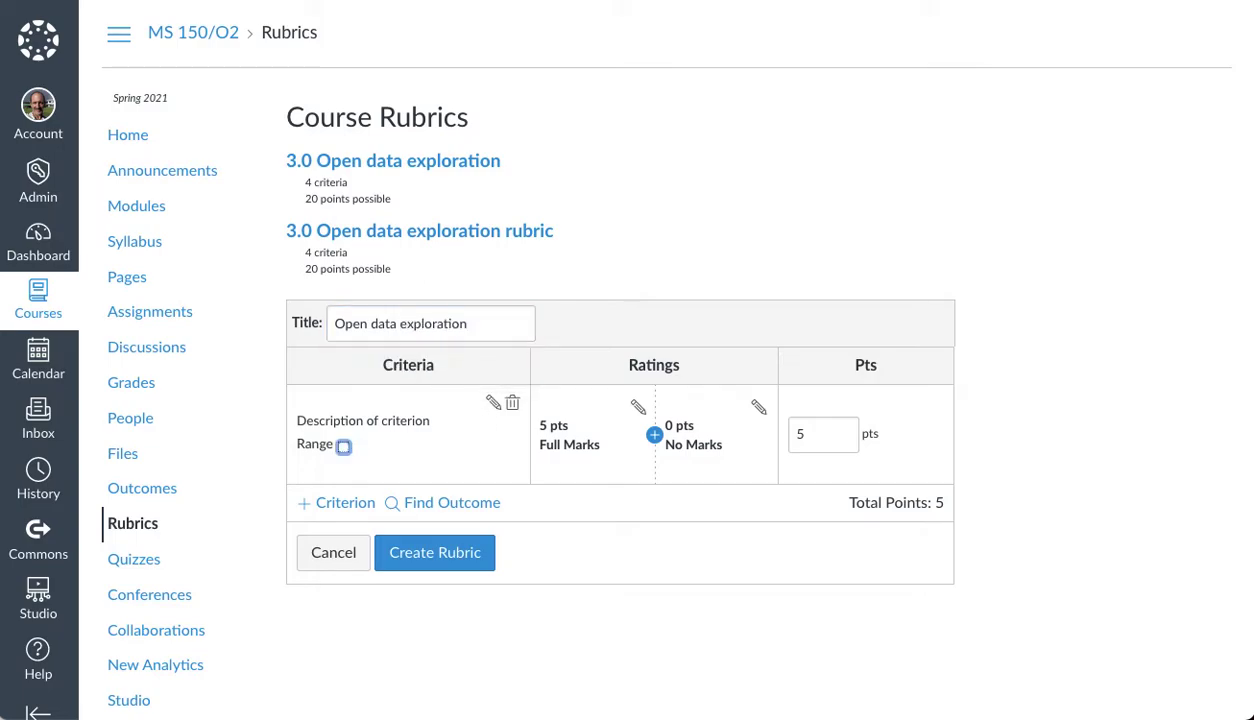
click(510, 402)
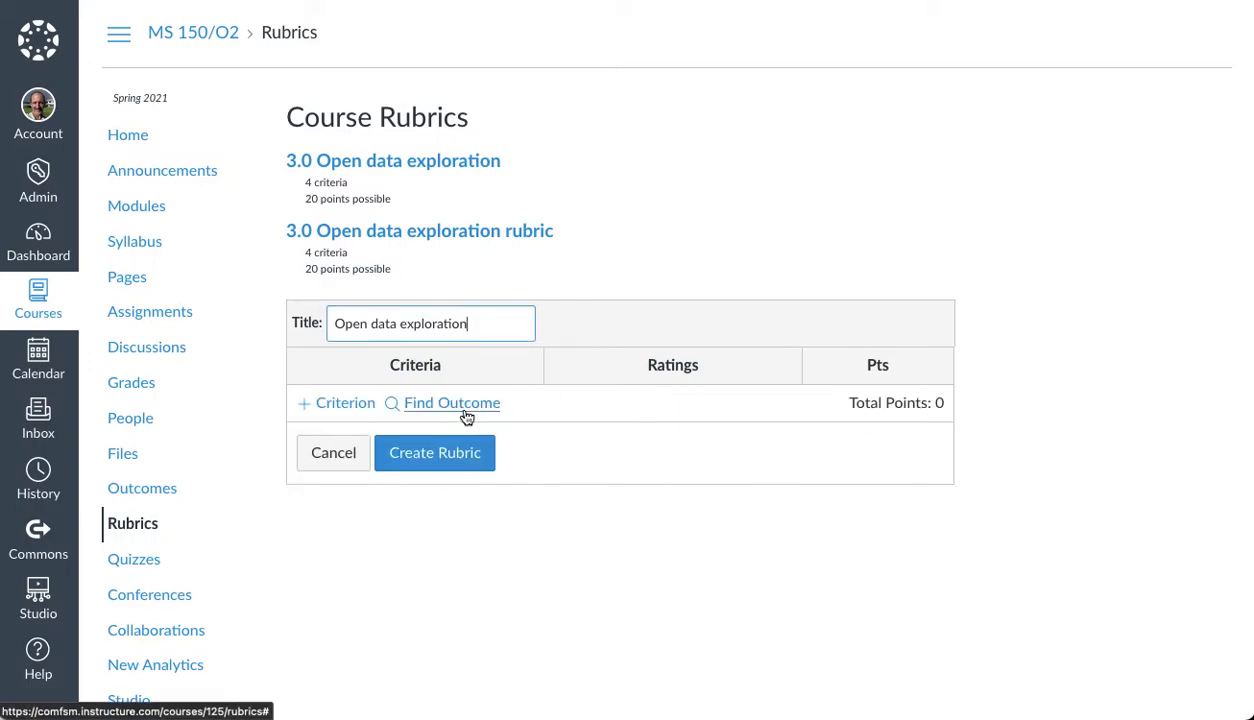
Add outcomes MS150.1 and MS150.3 as rubric criteria
click(464, 412)
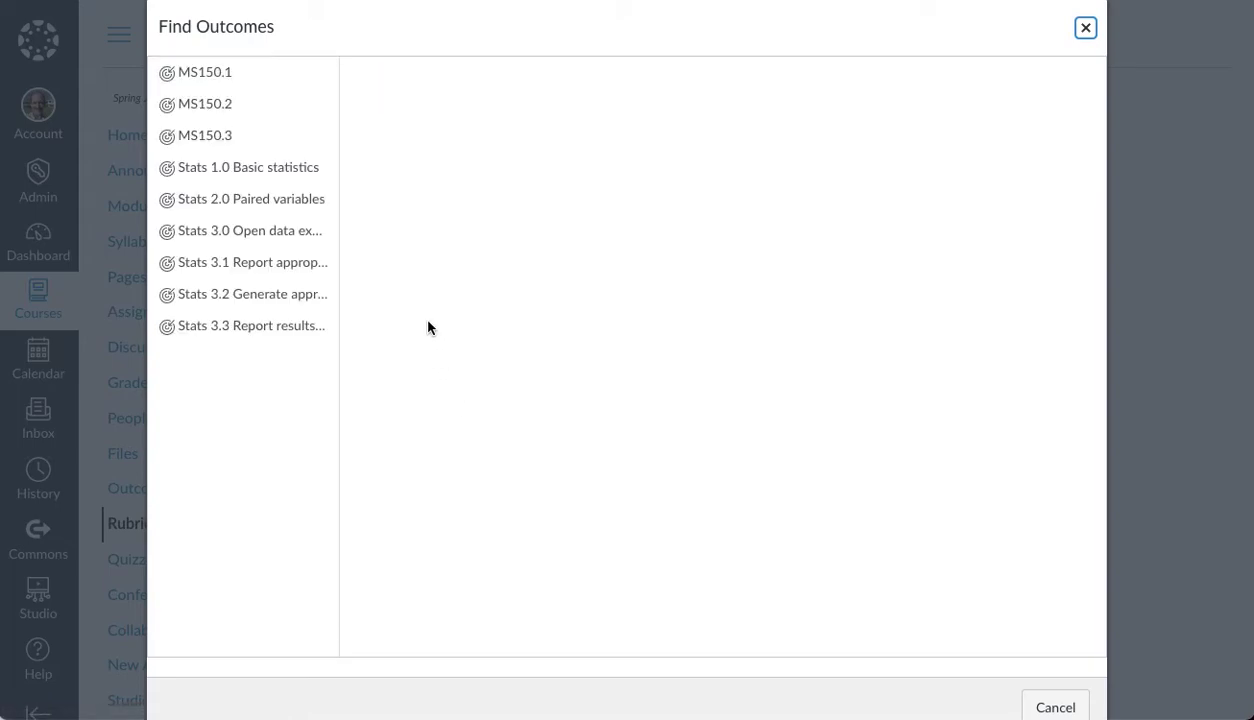
click(252, 76)
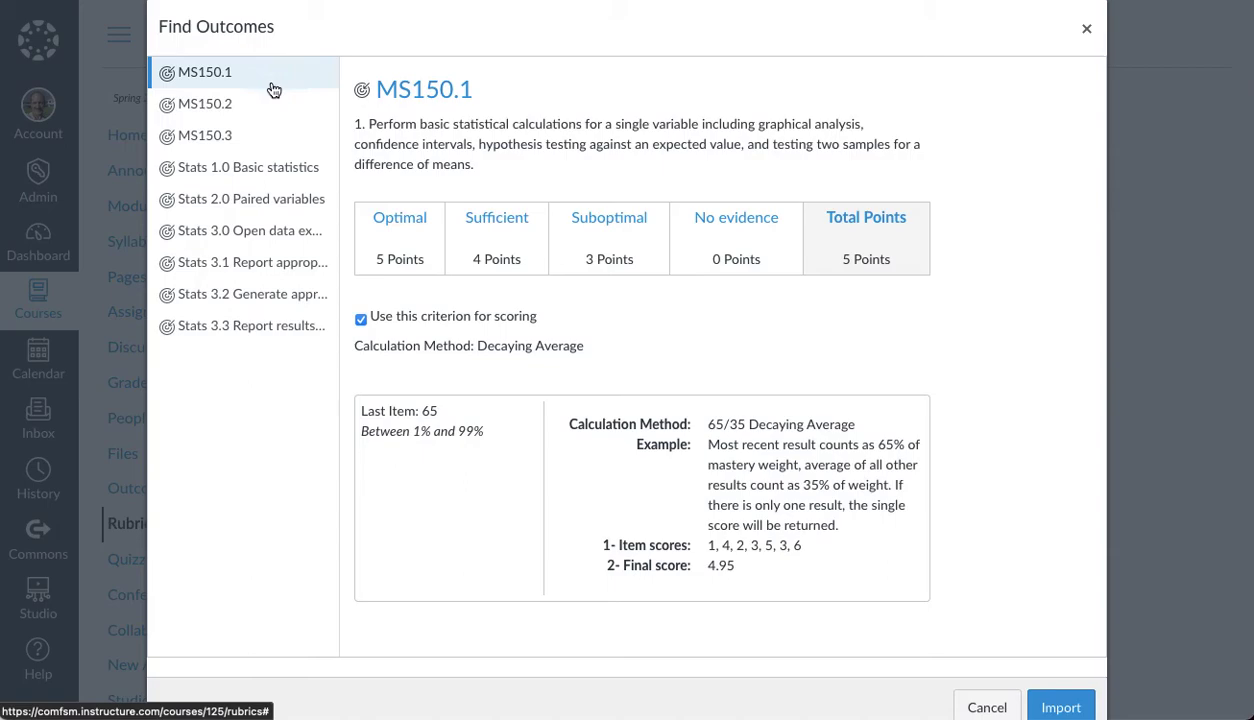
click(1062, 708)
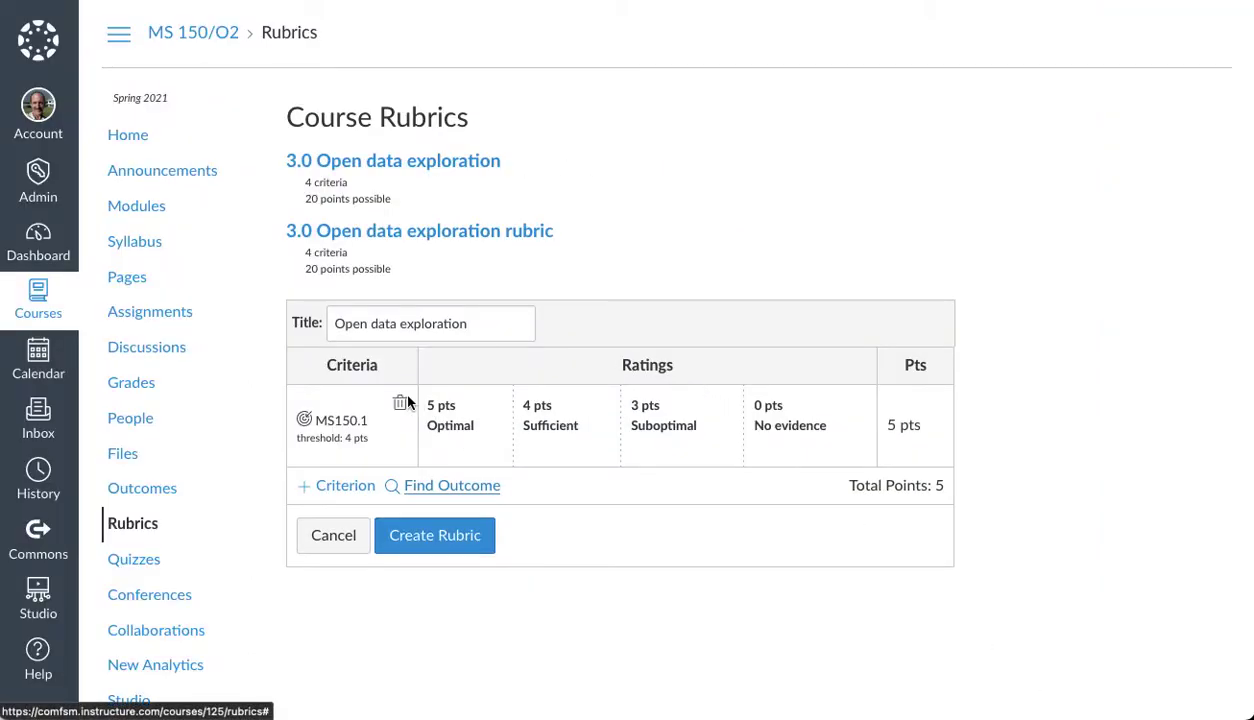
click(469, 491)
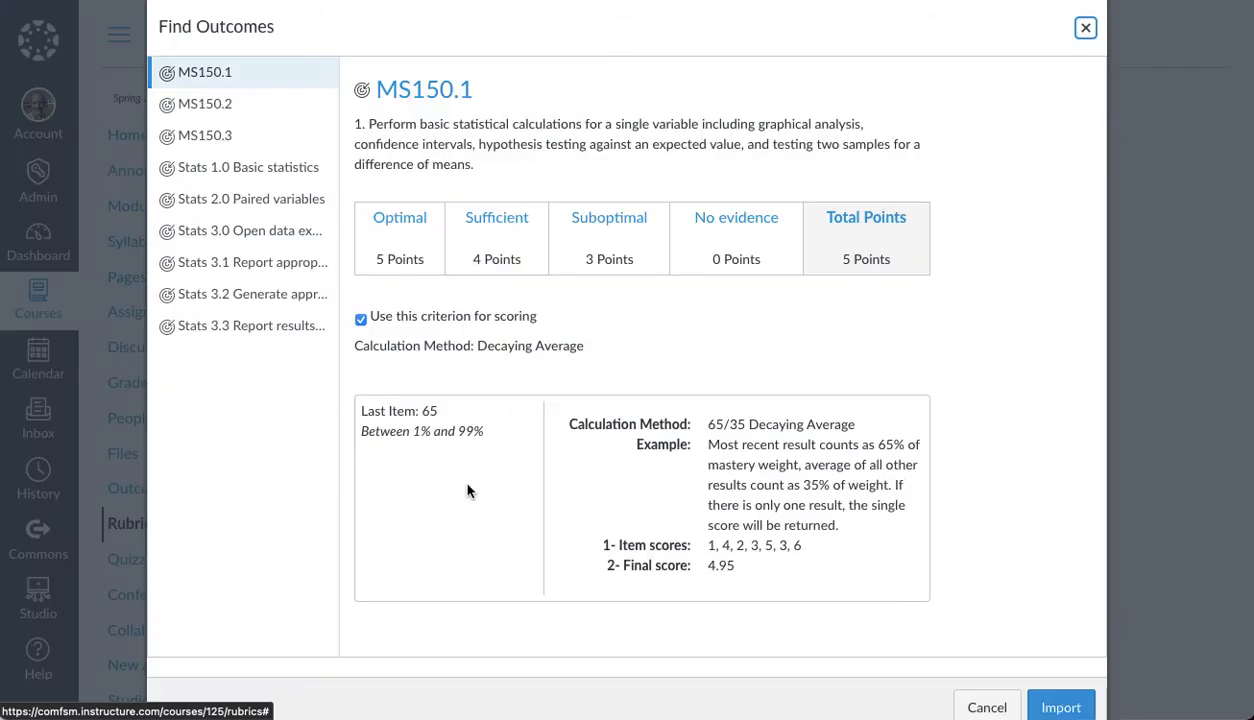
click(284, 137)
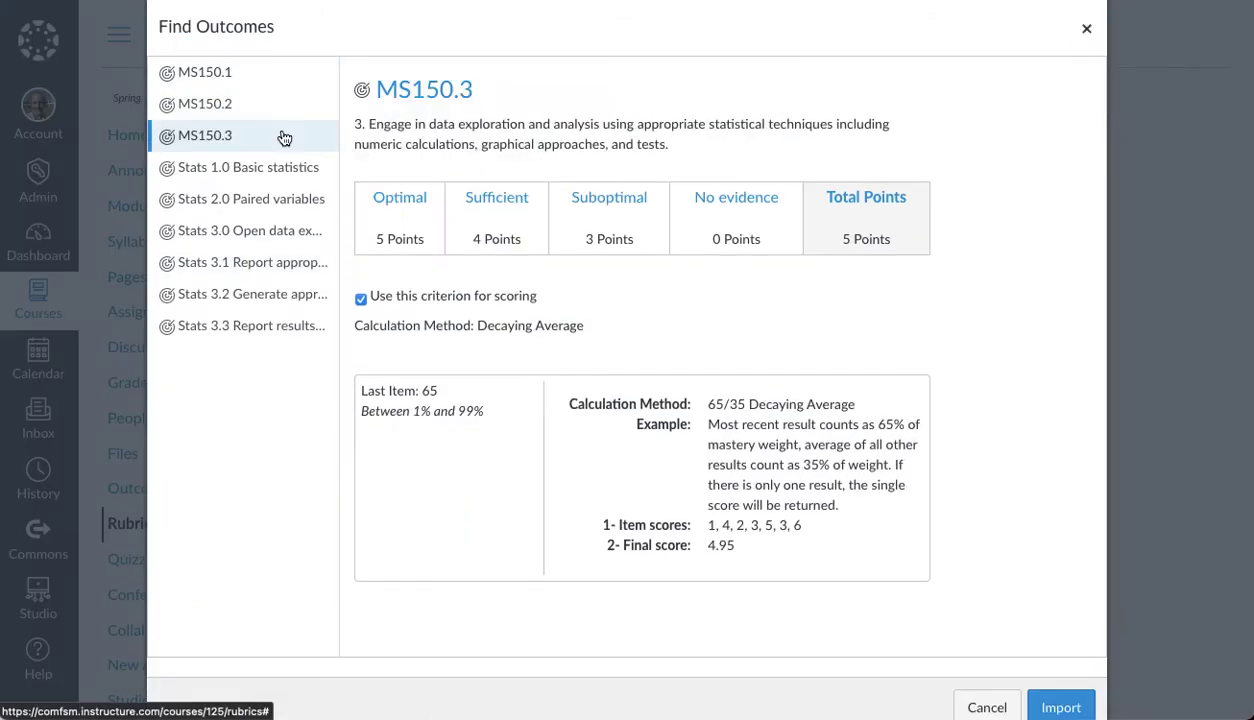
click(1055, 707)
Add outcomes Stats 3.1, Stats 3.2 and Stats 3.3 as rubric criteria
click(473, 580)
click(268, 265)
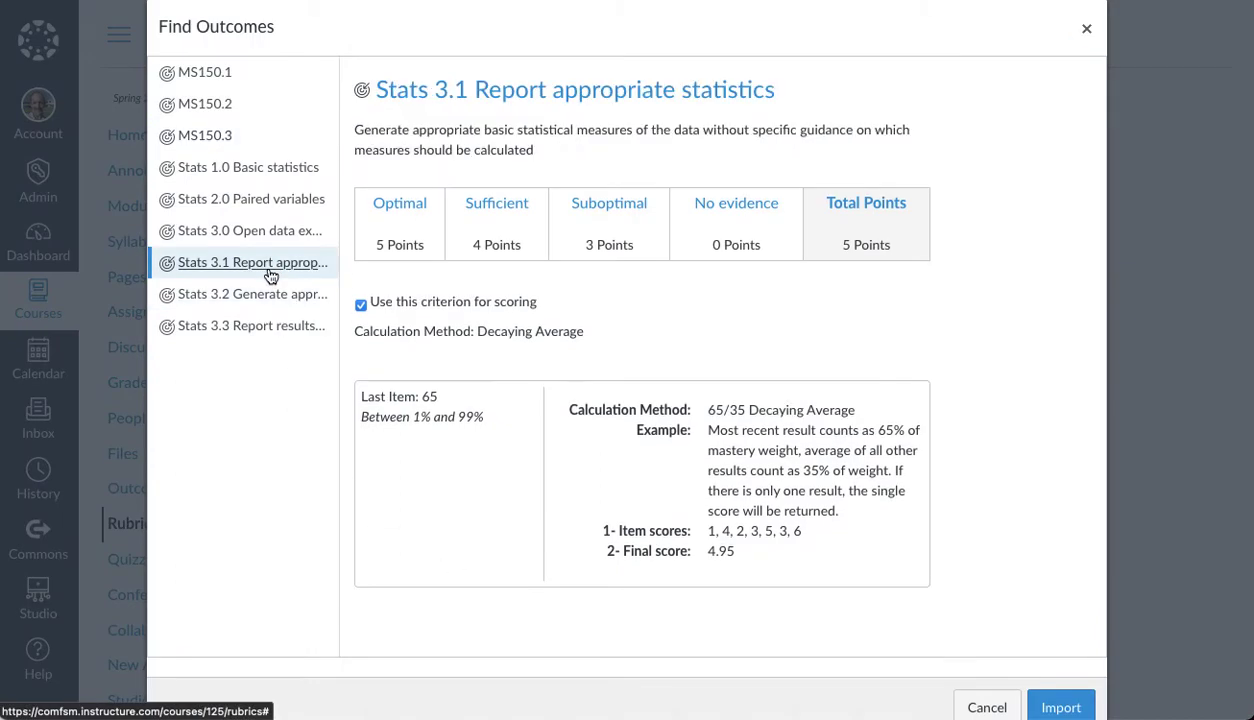
click(1060, 707)
scroll(570, 517, down, 2)
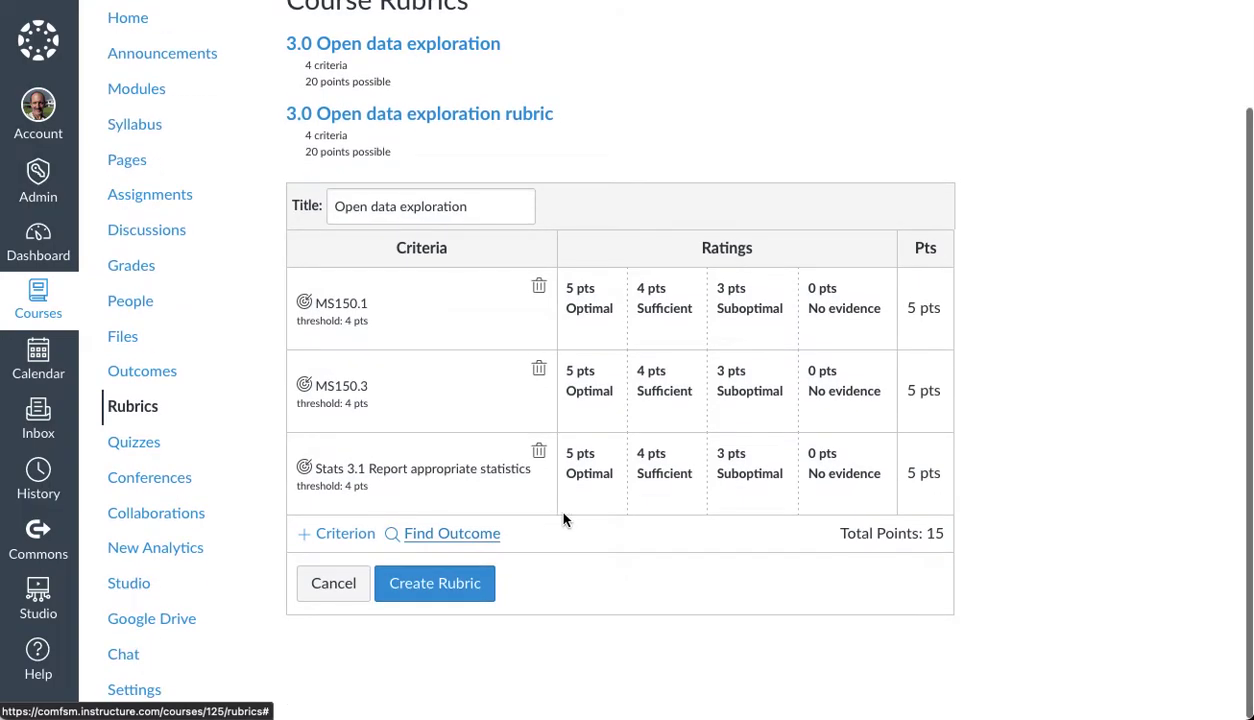
click(480, 536)
click(305, 295)
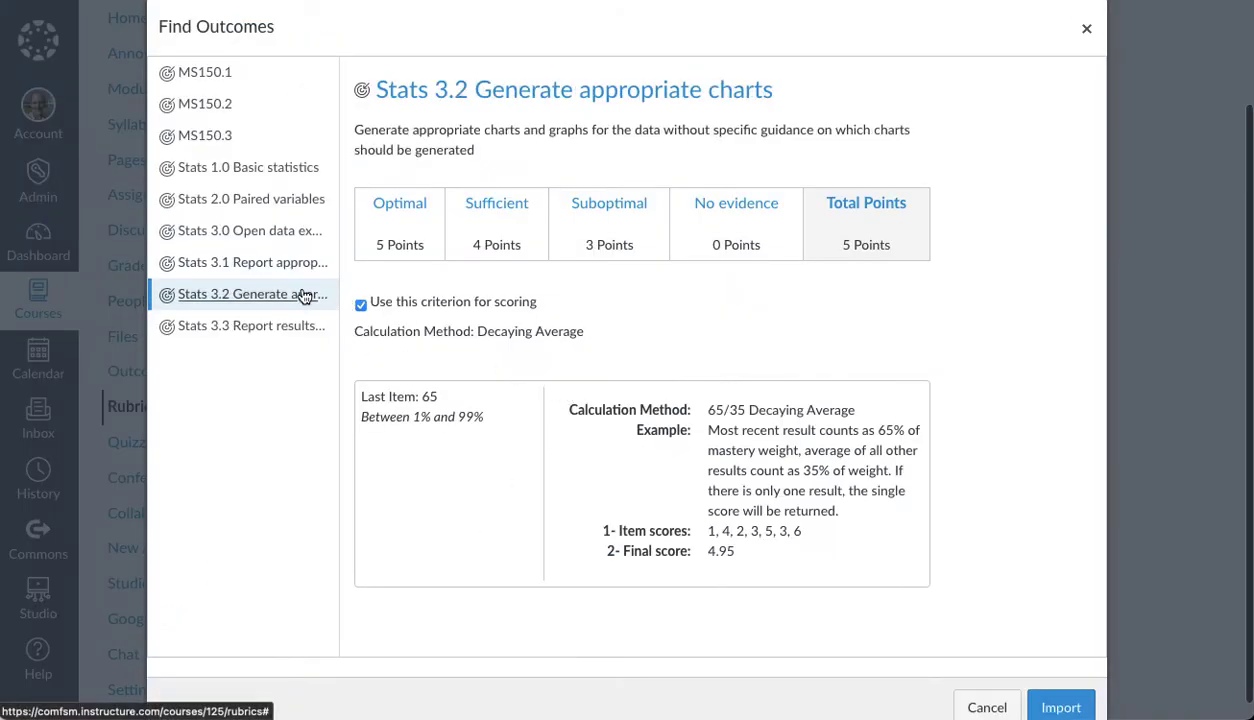
click(1058, 708)
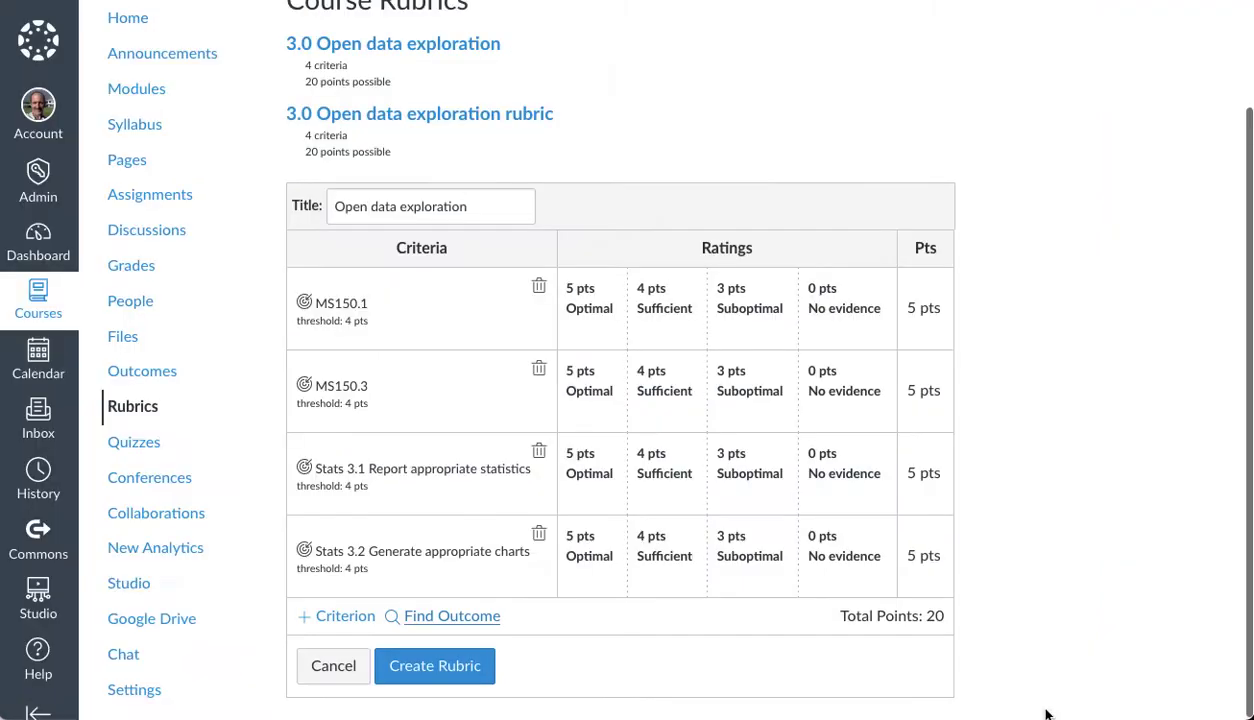
click(463, 621)
click(300, 326)
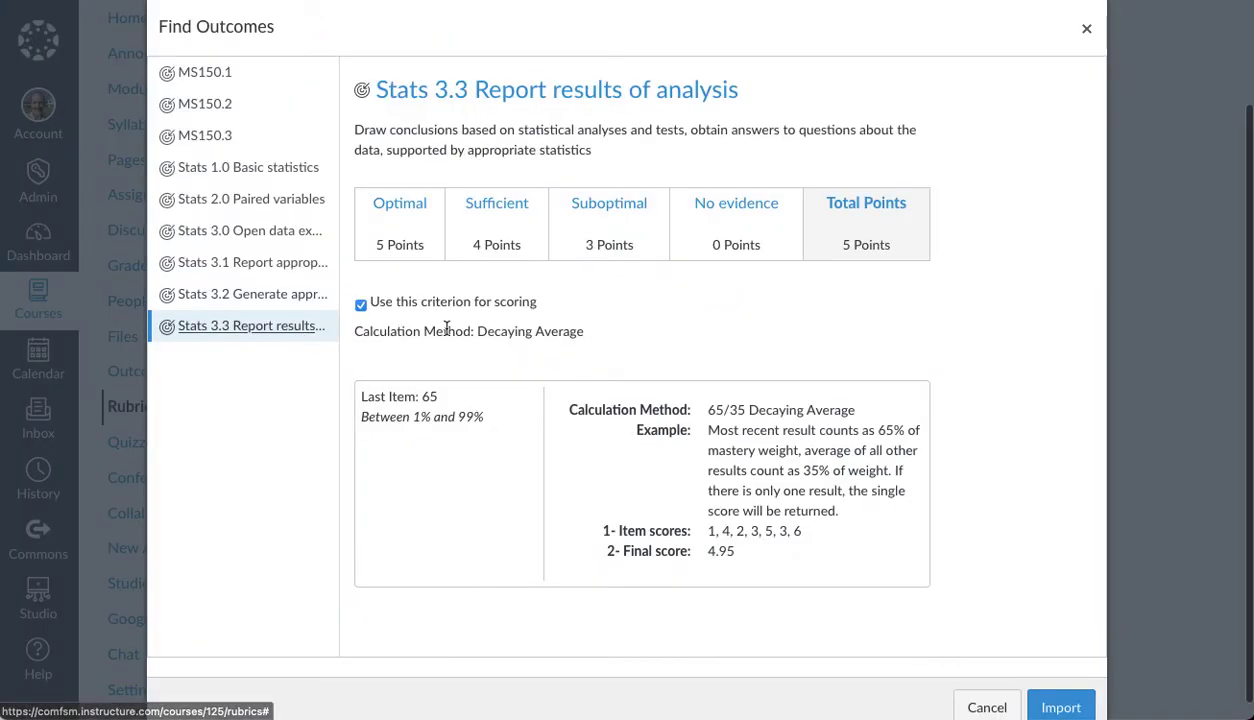
click(1058, 707)
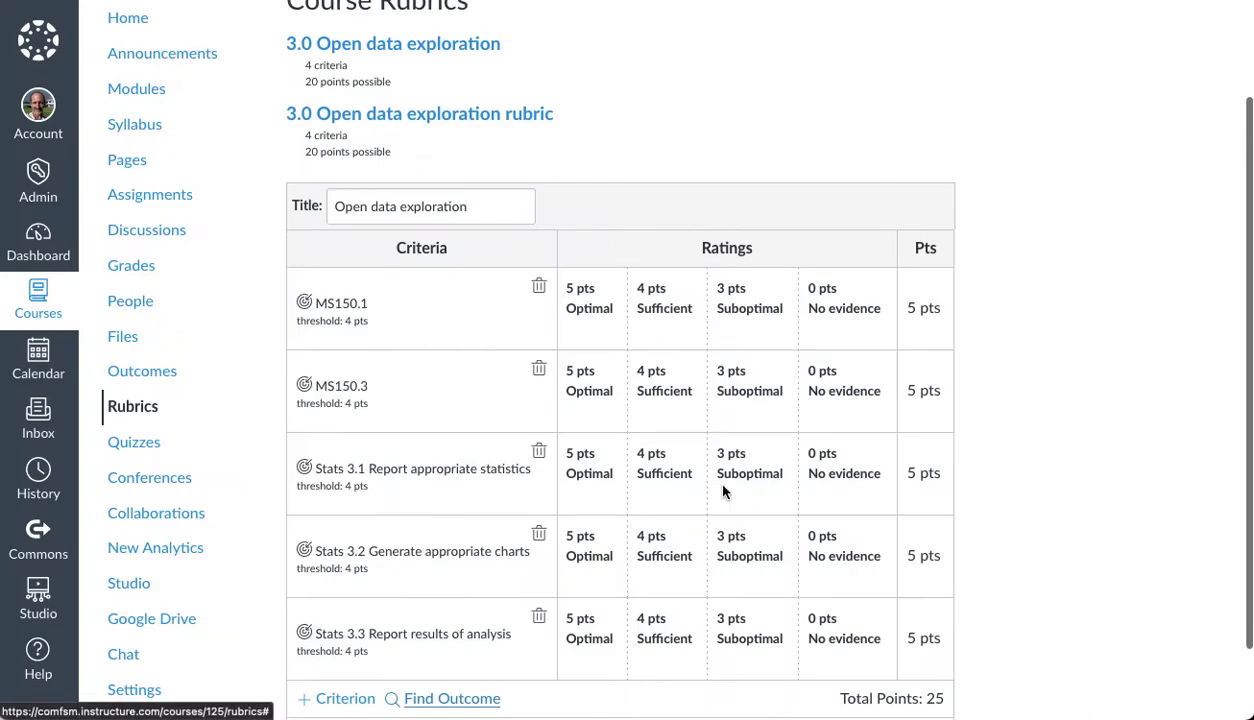
scroll(723, 490, down, 2)
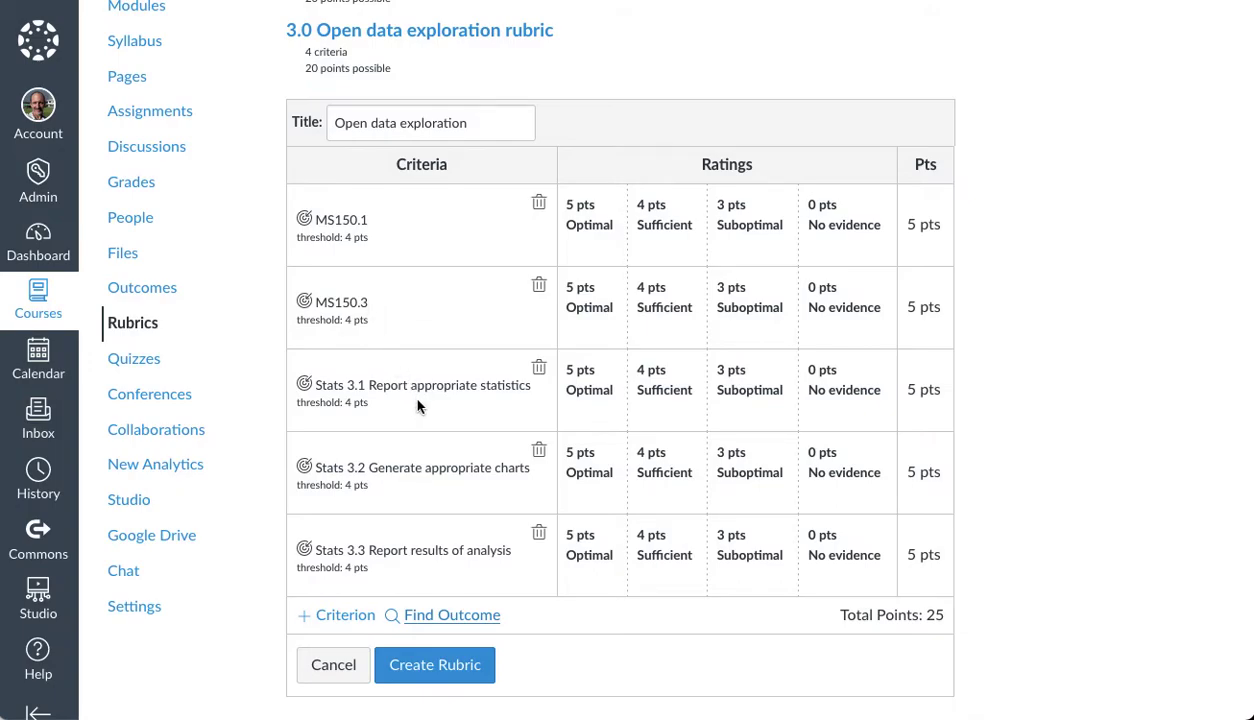
scroll(452, 406, up, 1)
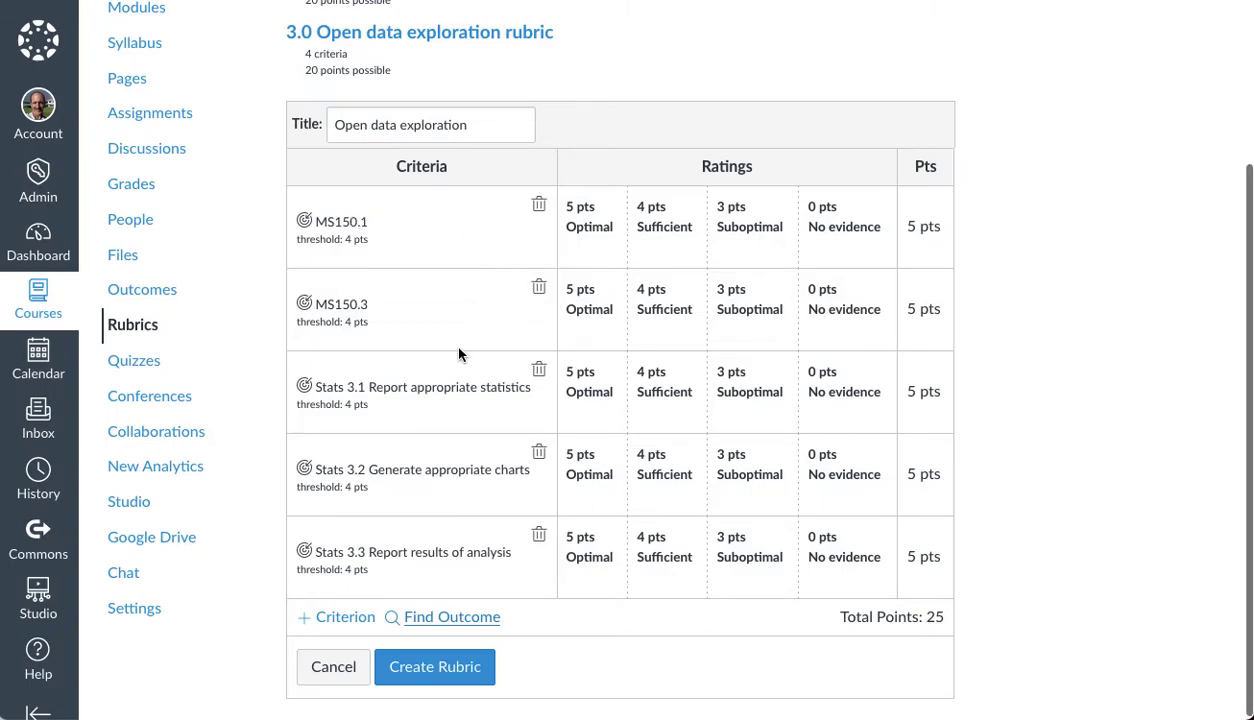
scroll(428, 400, down, 1)
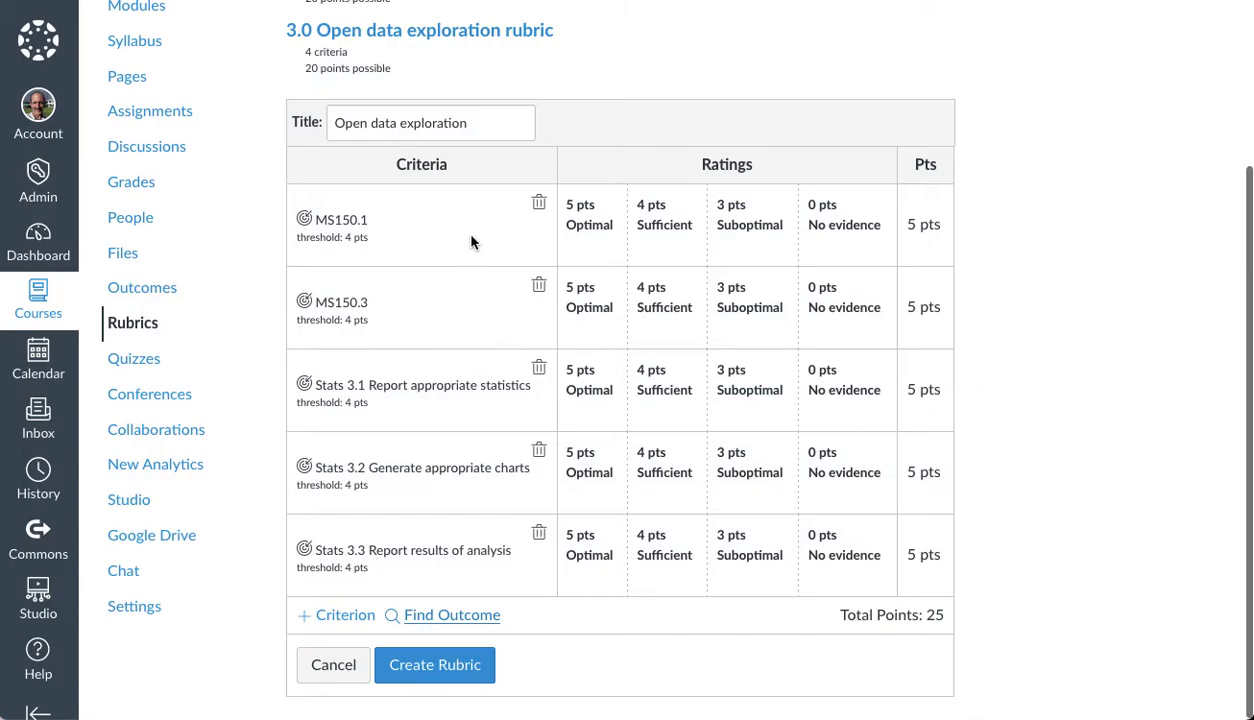
scroll(458, 465, up, 1)
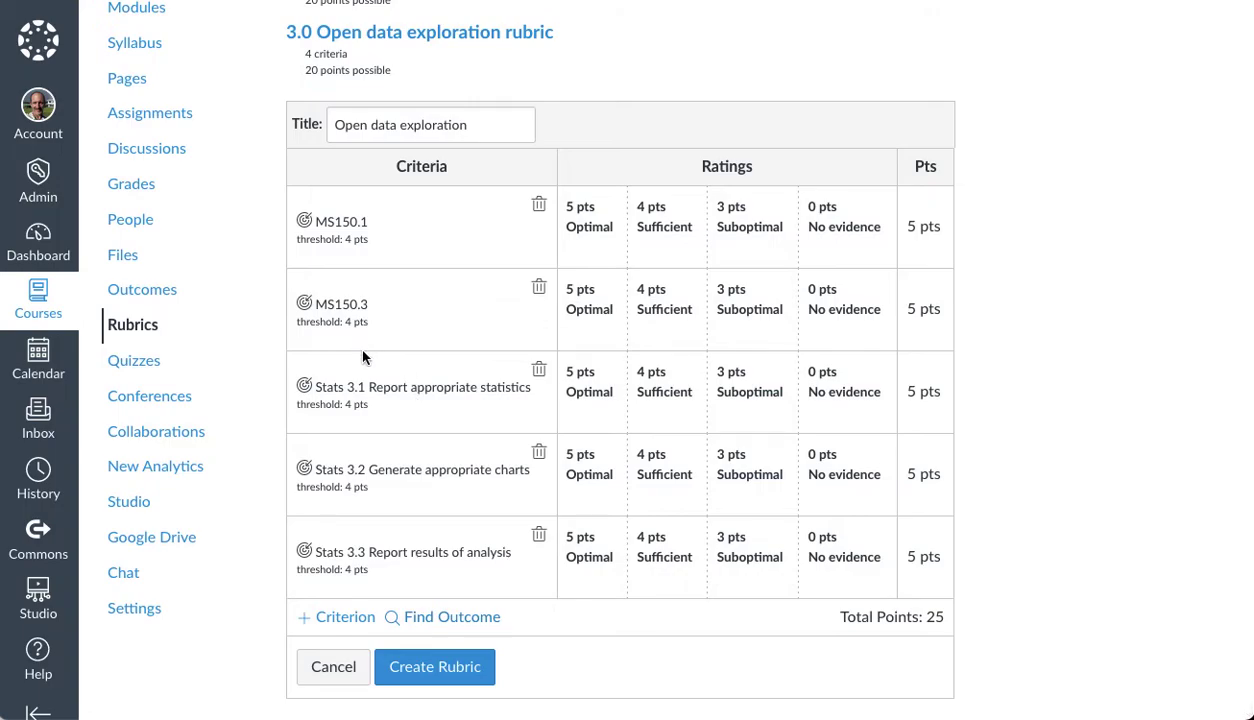
scroll(355, 560, down, 1)
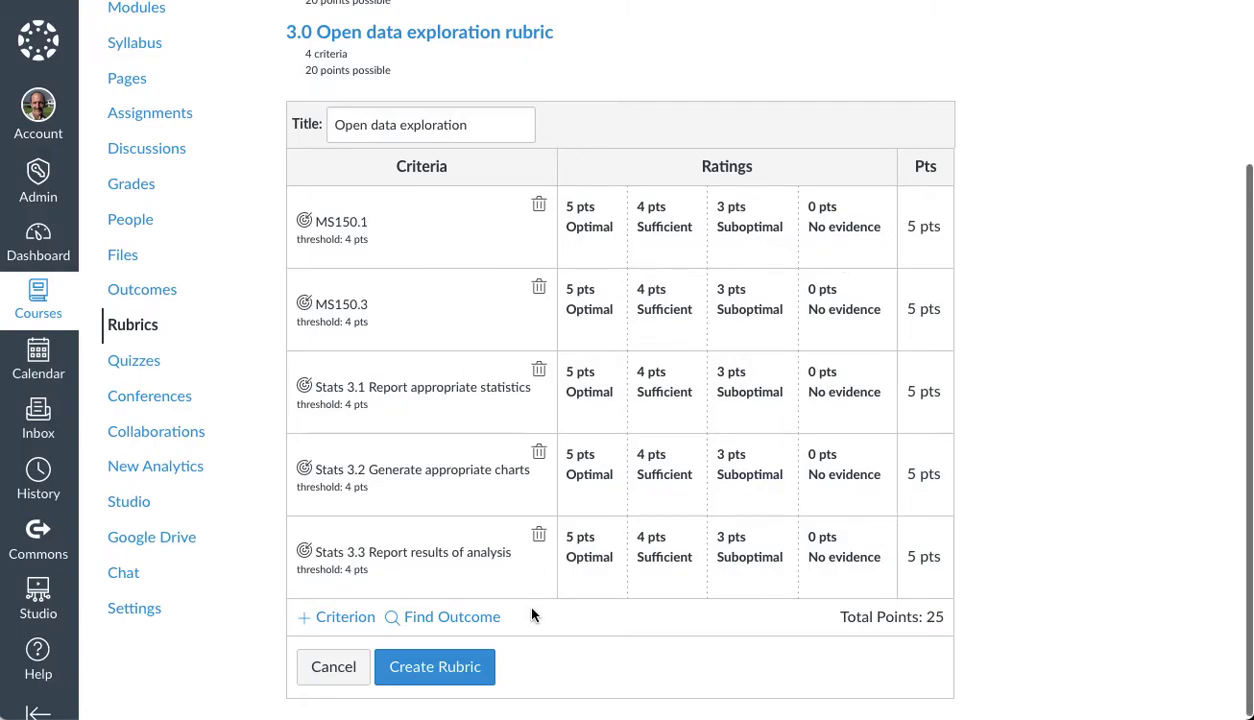
scroll(592, 531, down, 1)
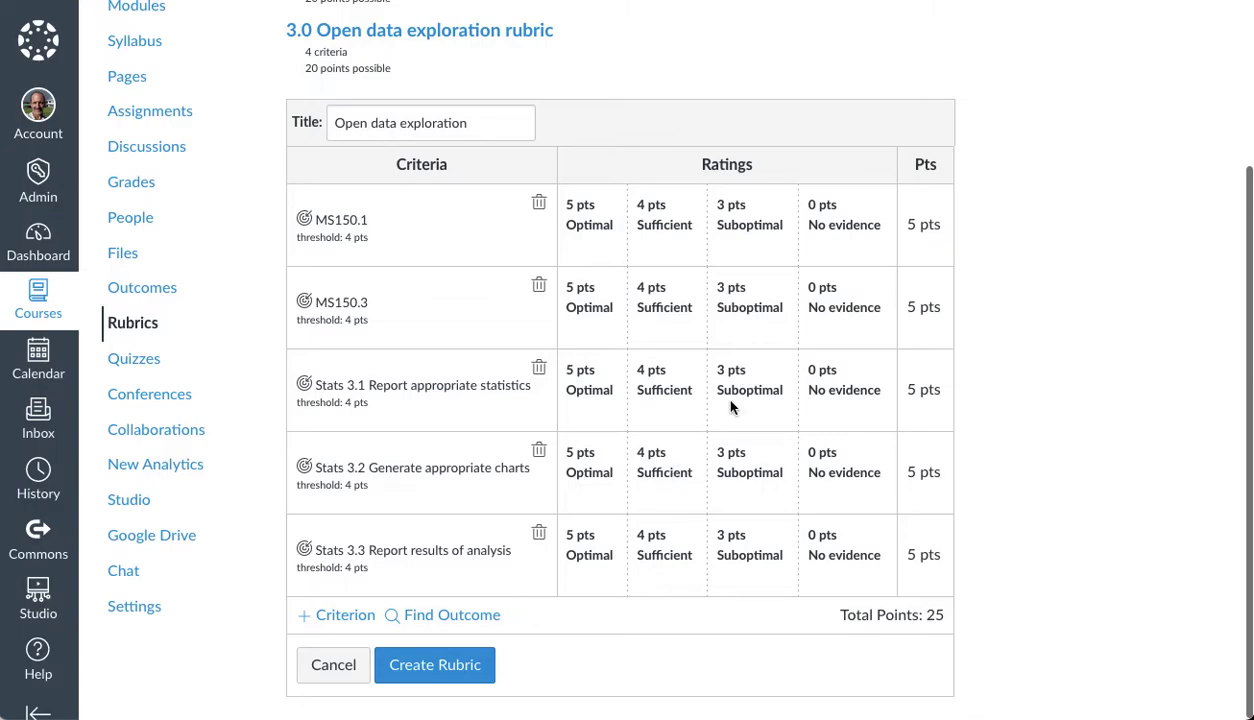
scroll(730, 407, up, 1)
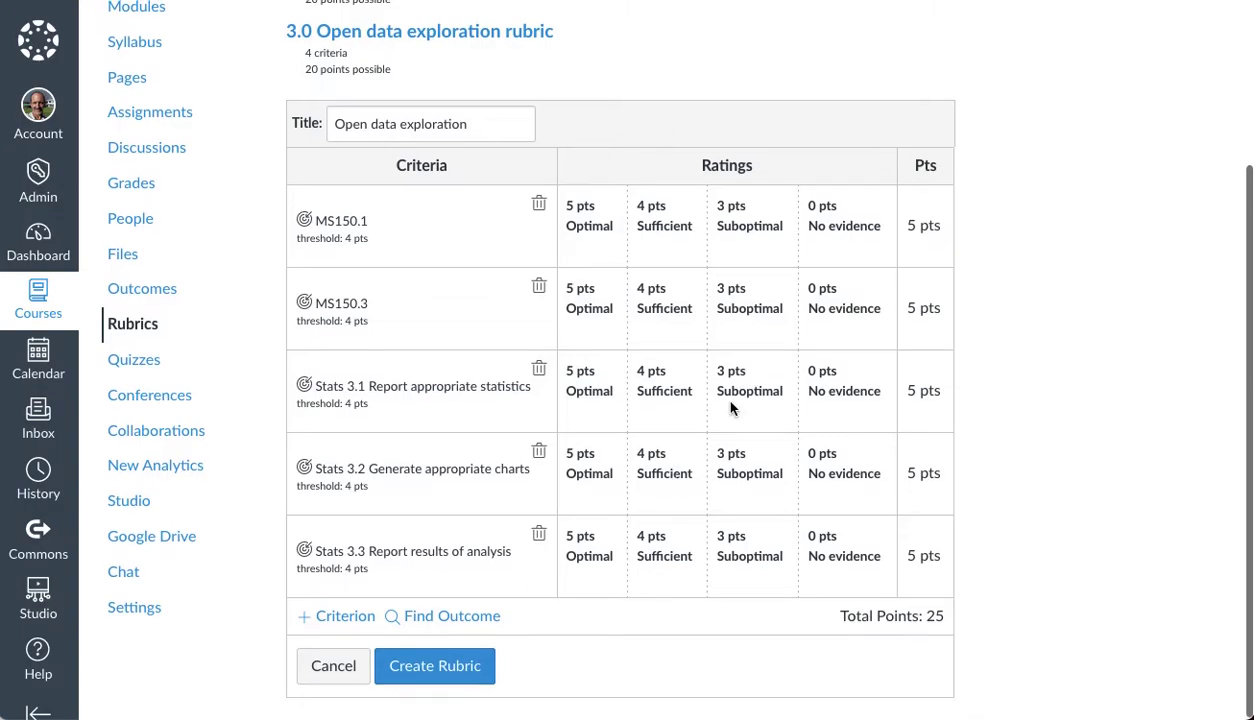
Save the Open data exploration rubric with its five criteria totaling 25 points
click(433, 666)
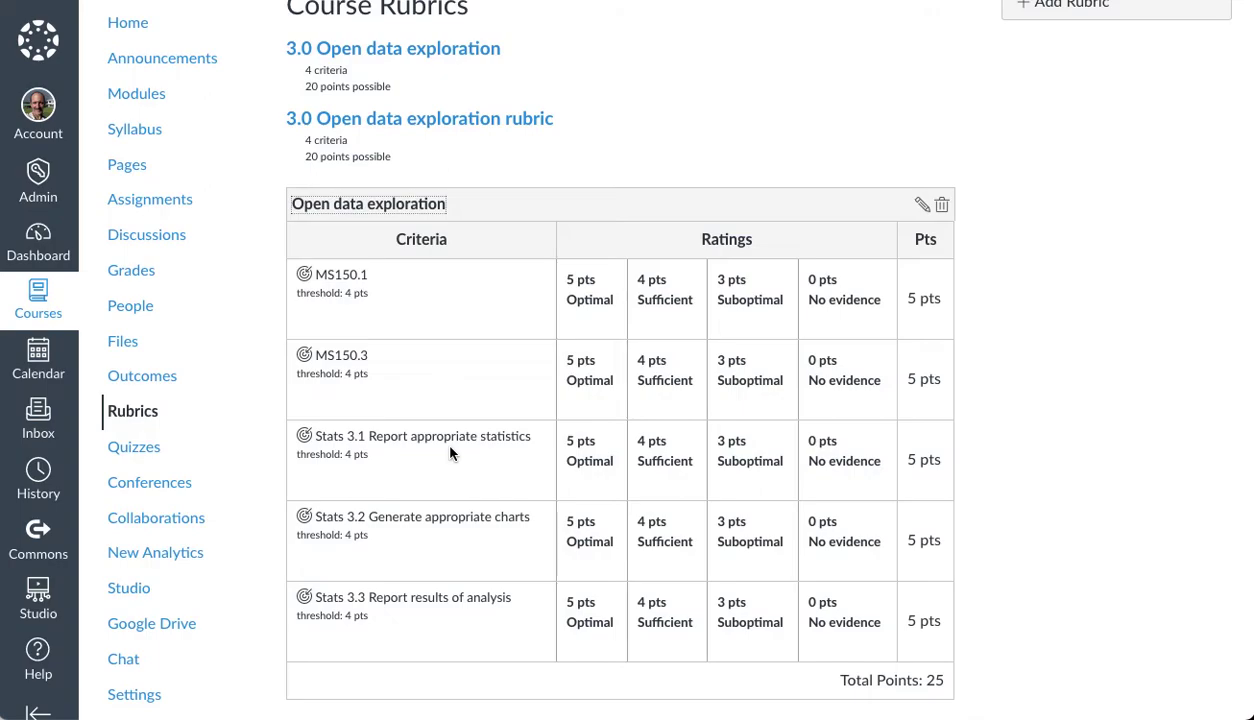
scroll(449, 453, down, 1)
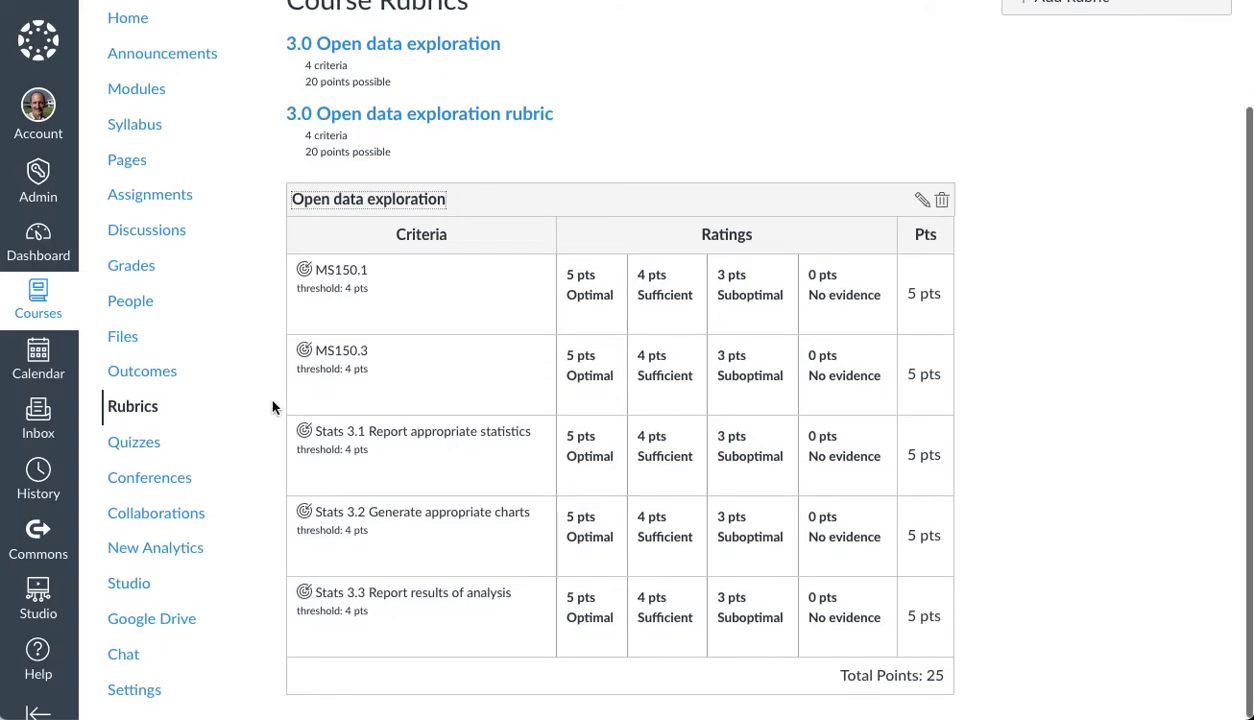
Open assignment 12.1 Plastic in amphipods in the deepest oceanic trenches and view its rubric
click(176, 199)
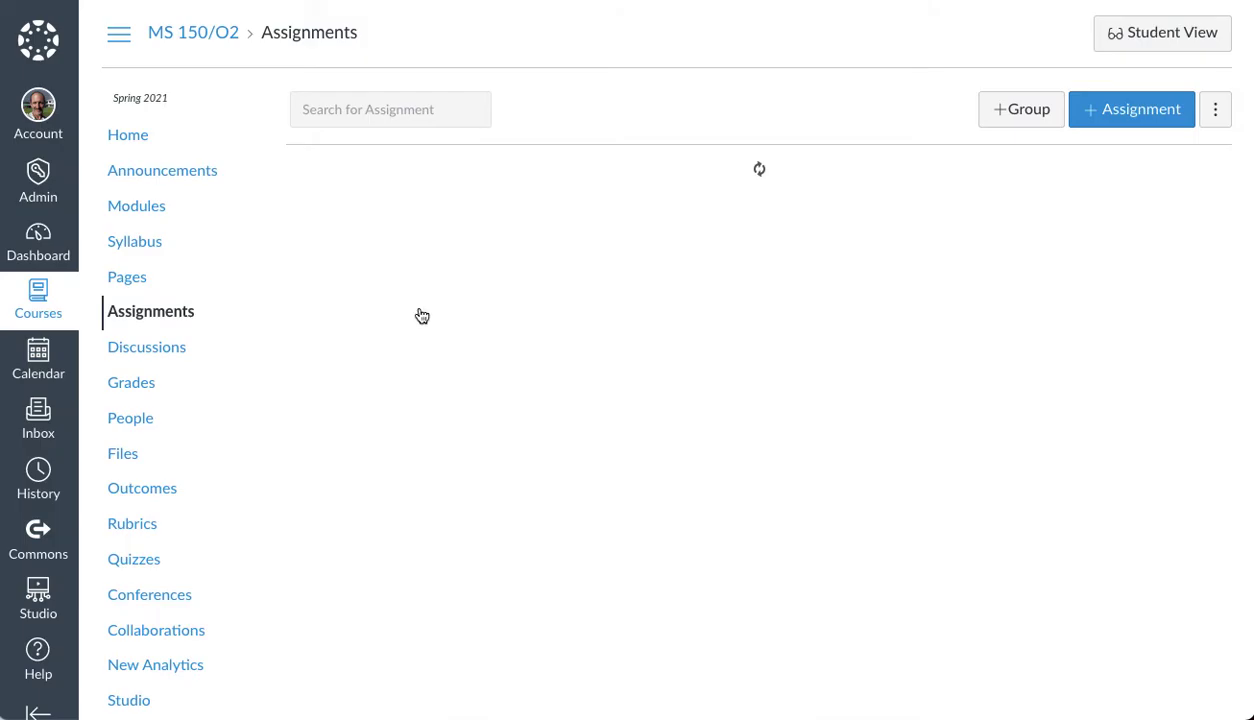
scroll(420, 315, down, 12)
scroll(420, 315, down, 5)
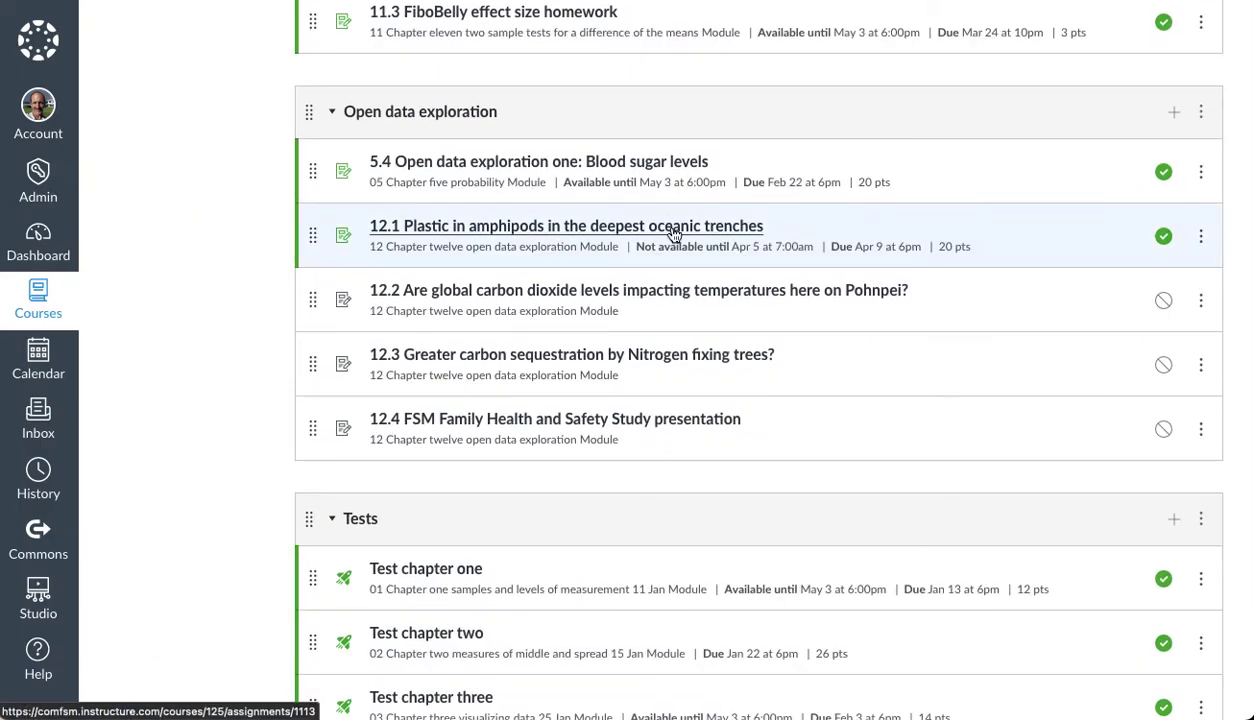
click(674, 233)
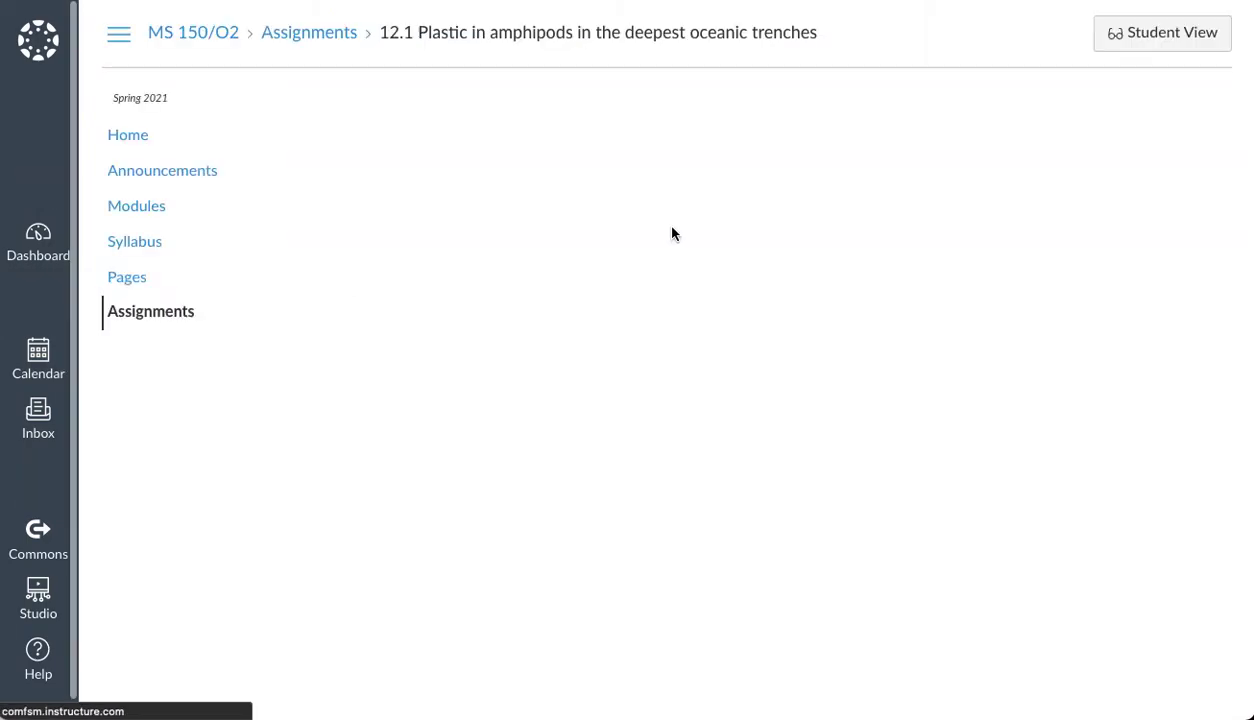
scroll(660, 430, down, 1)
scroll(660, 430, down, 15)
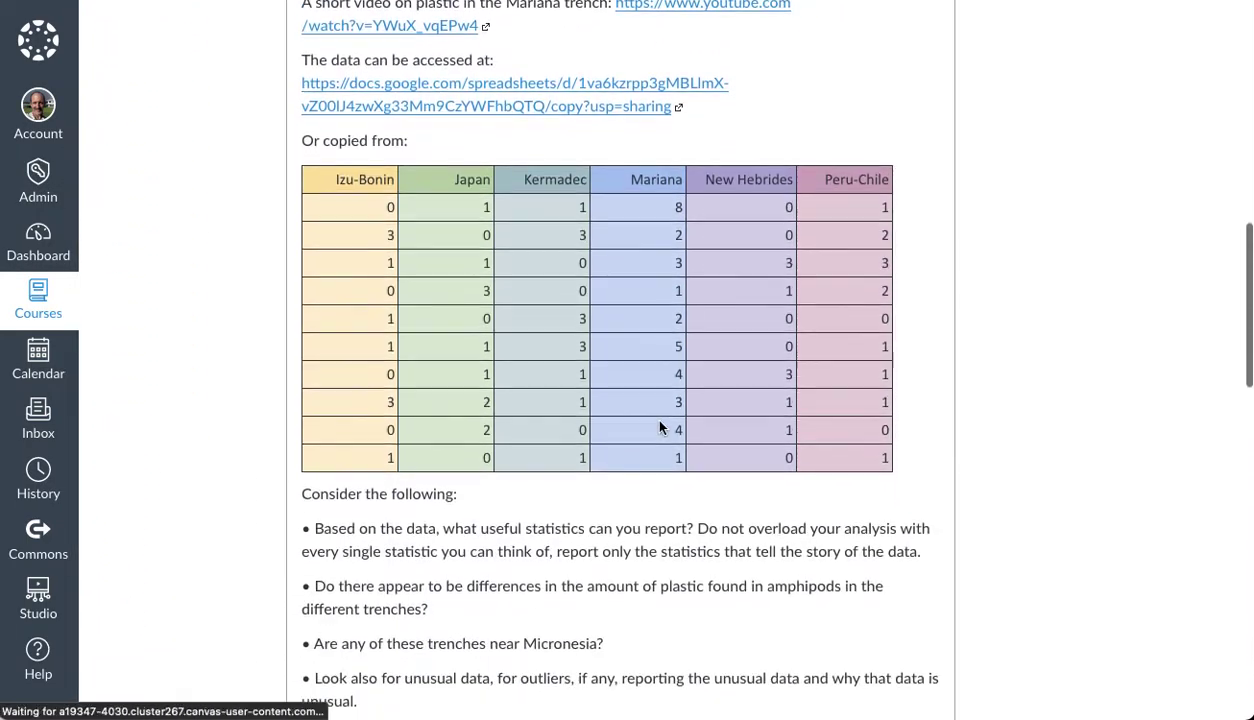
scroll(660, 421, down, 6)
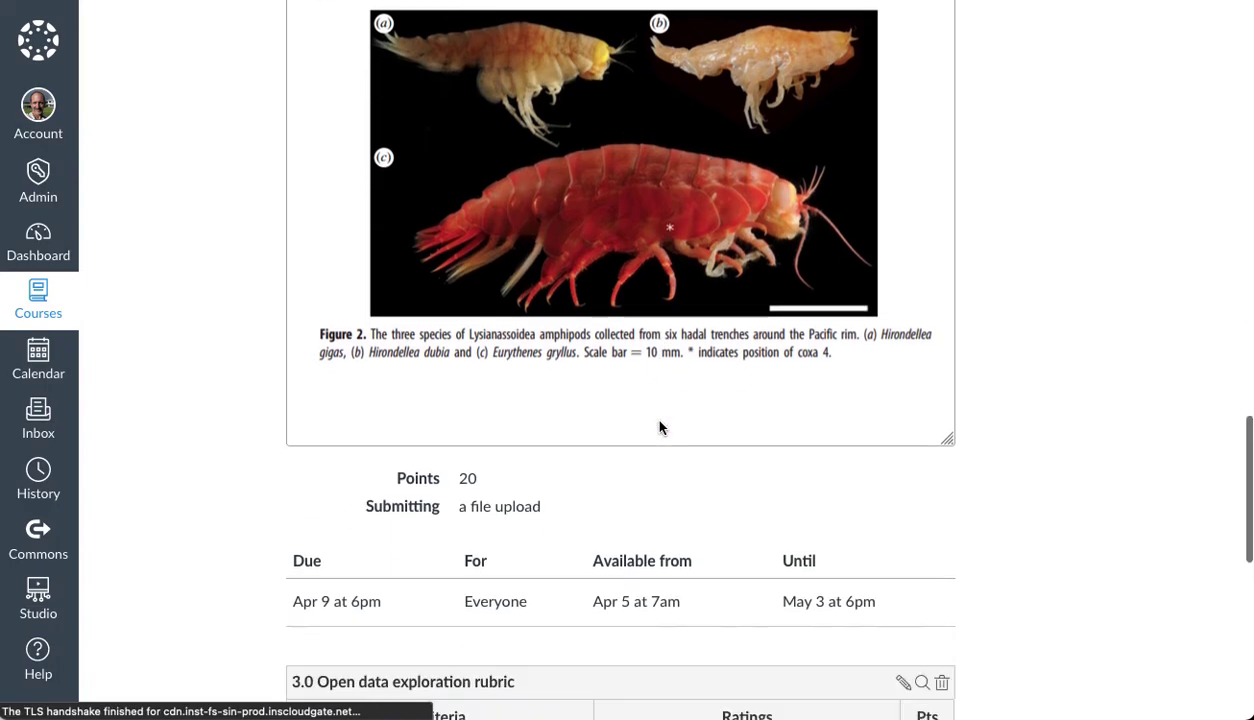
scroll(660, 421, up, 6)
scroll(660, 425, down, 4)
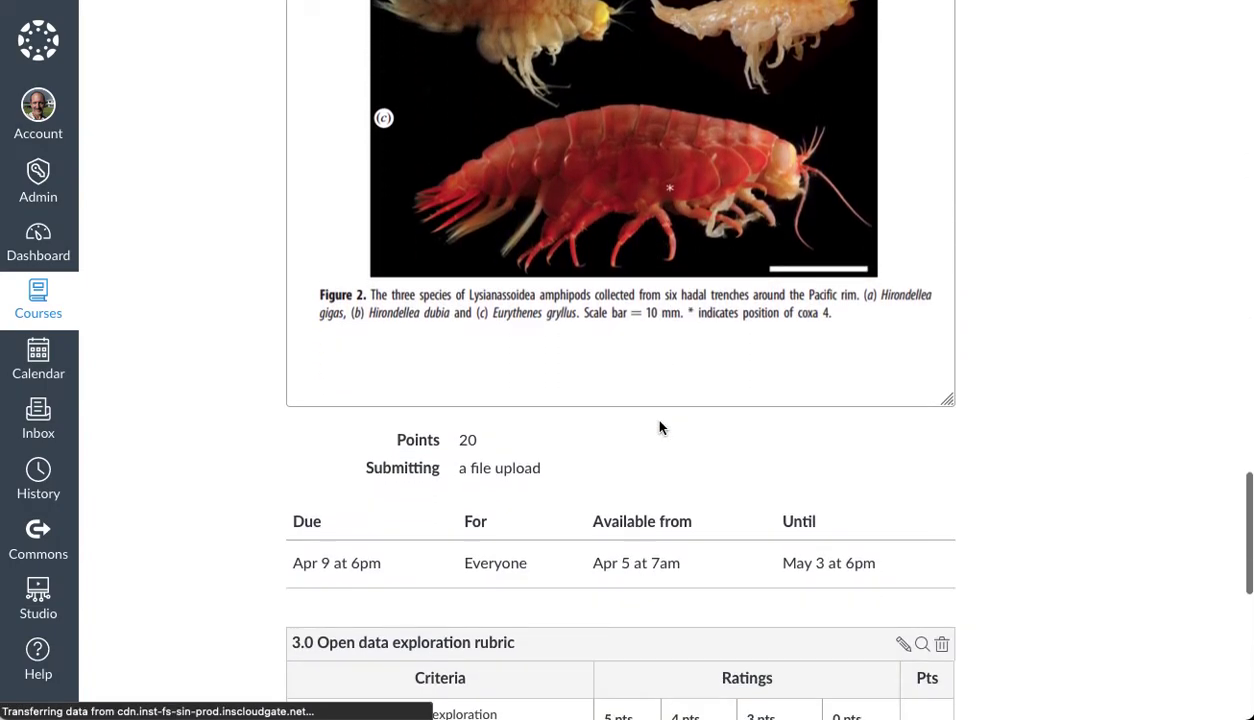
Preview MS 150/O2's five-criterion, 25-point 'Open data exploration' rubric in an enlarged Find Rubric dialog
click(903, 570)
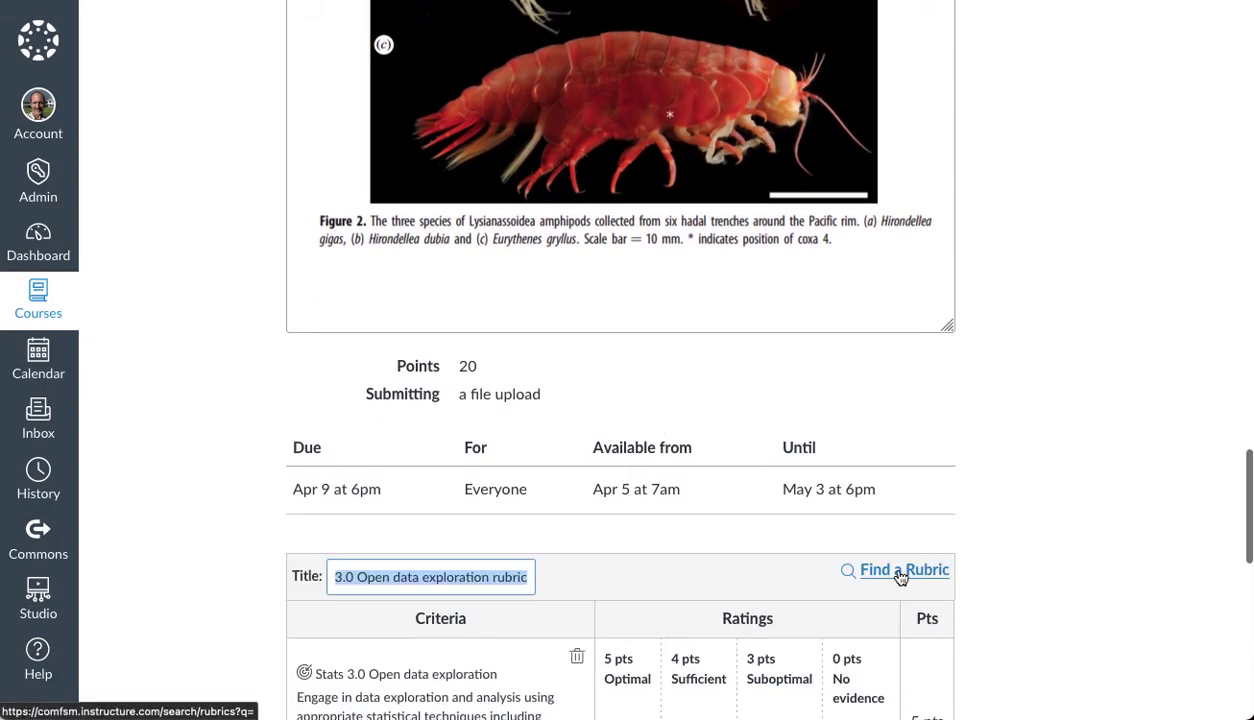
click(898, 571)
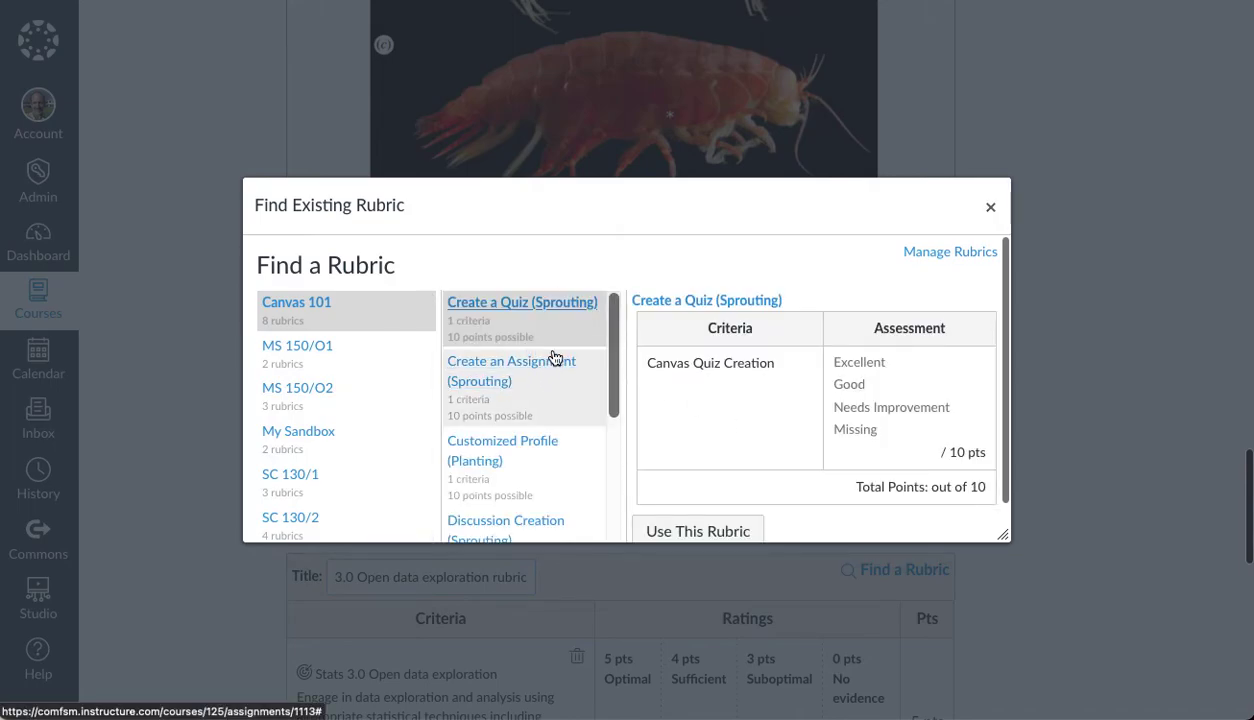
click(348, 385)
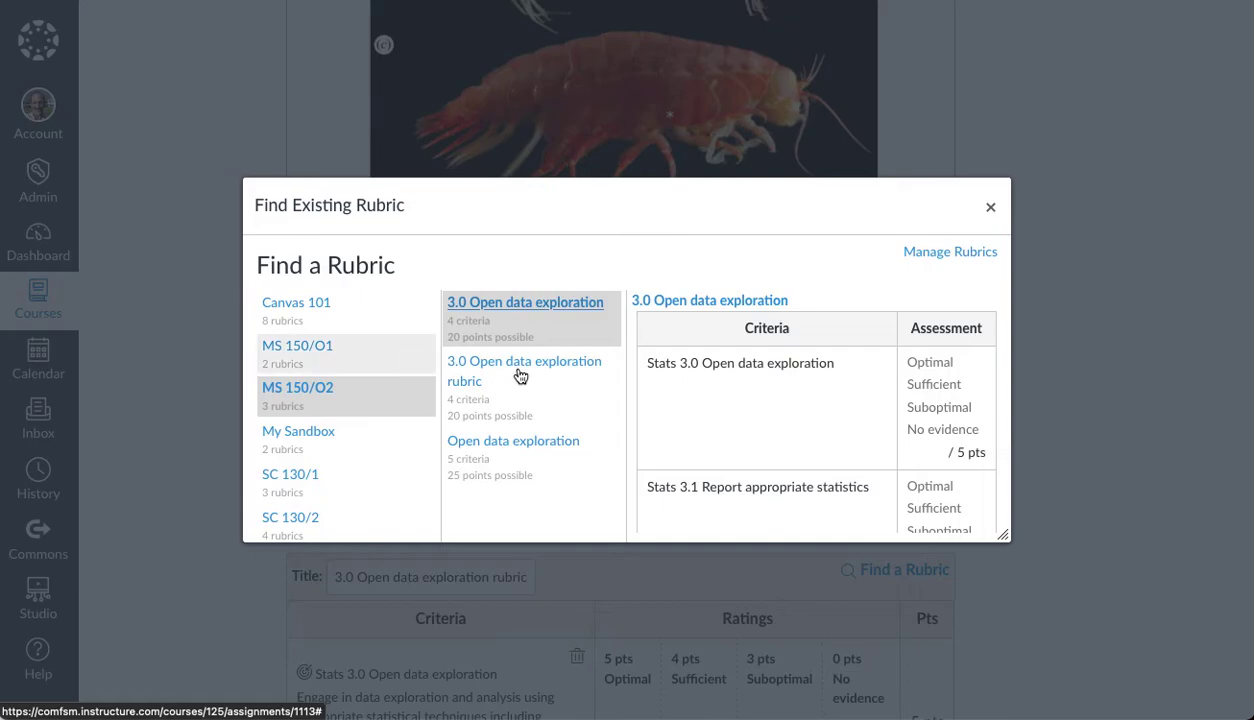
click(557, 452)
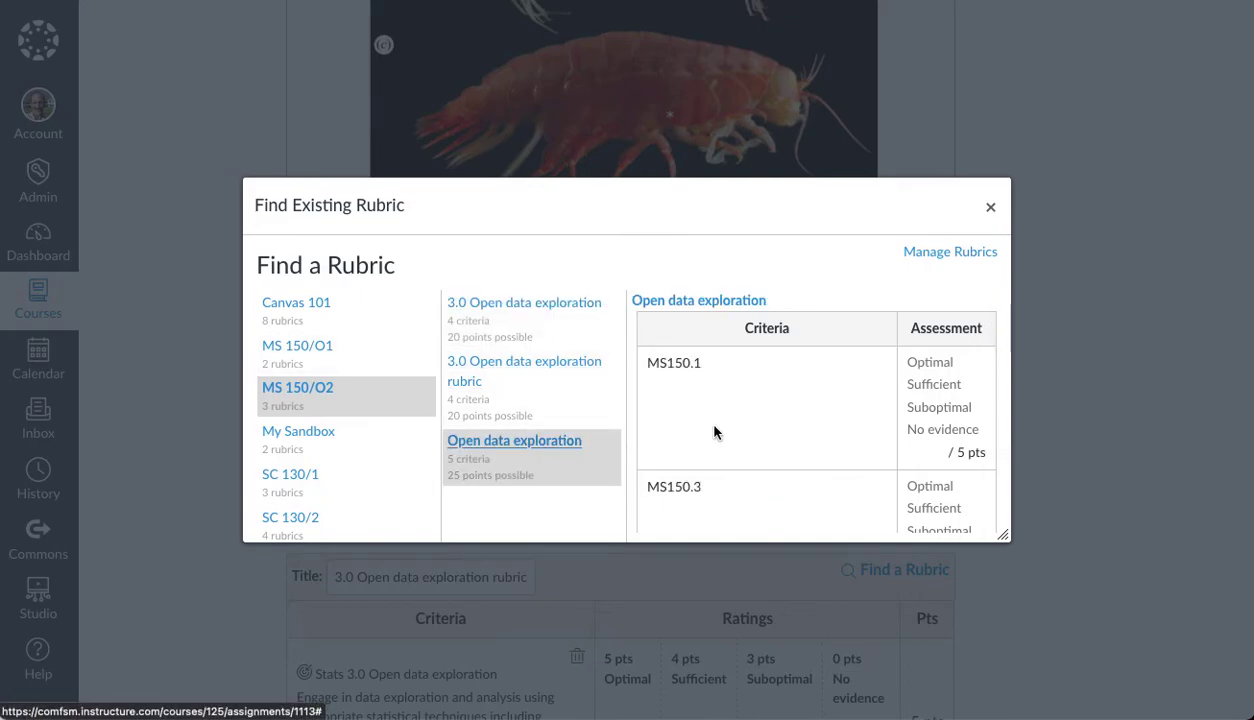
scroll(714, 431, down, 3)
scroll(714, 427, up, 1)
scroll(714, 427, down, 5)
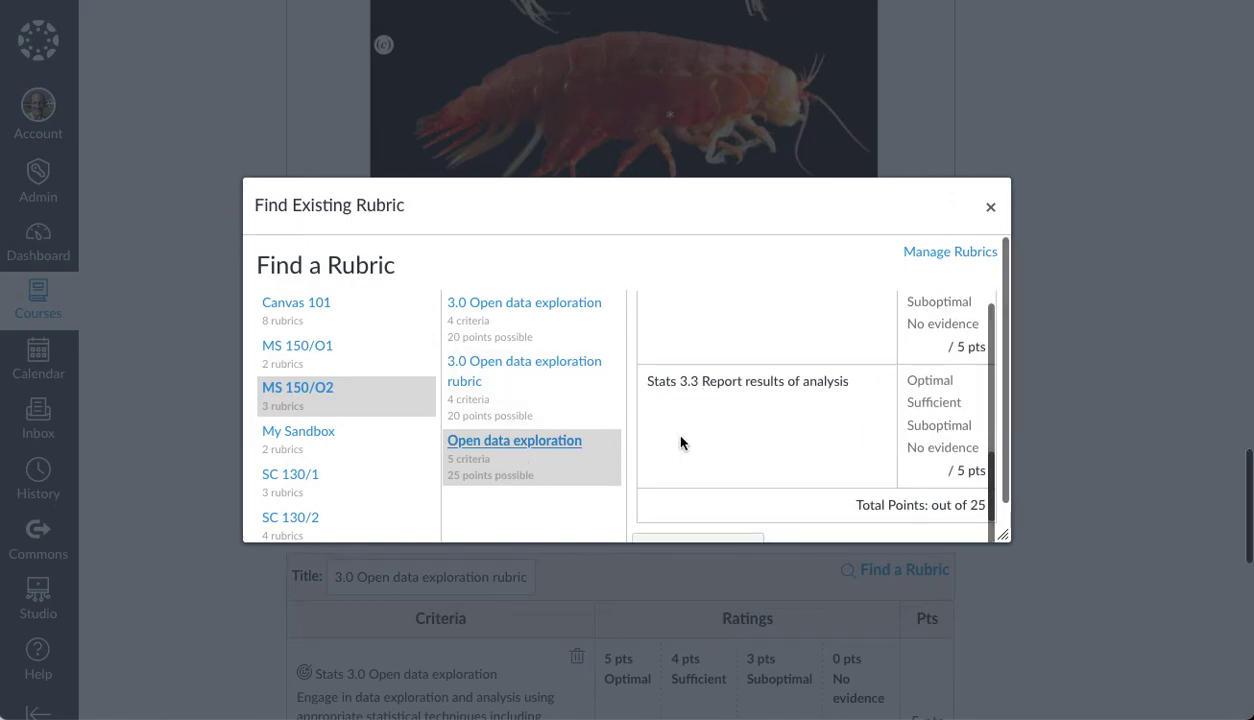
scroll(666, 426, down, 1)
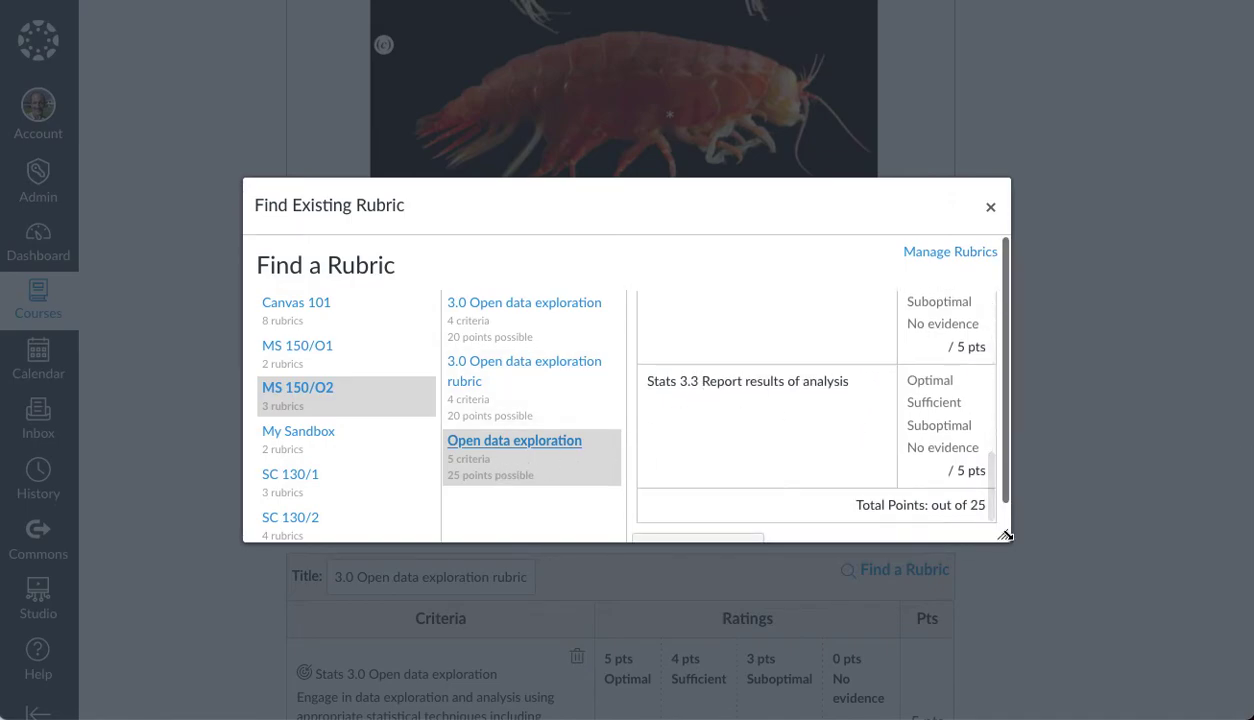
drag(1005, 538, 1038, 655)
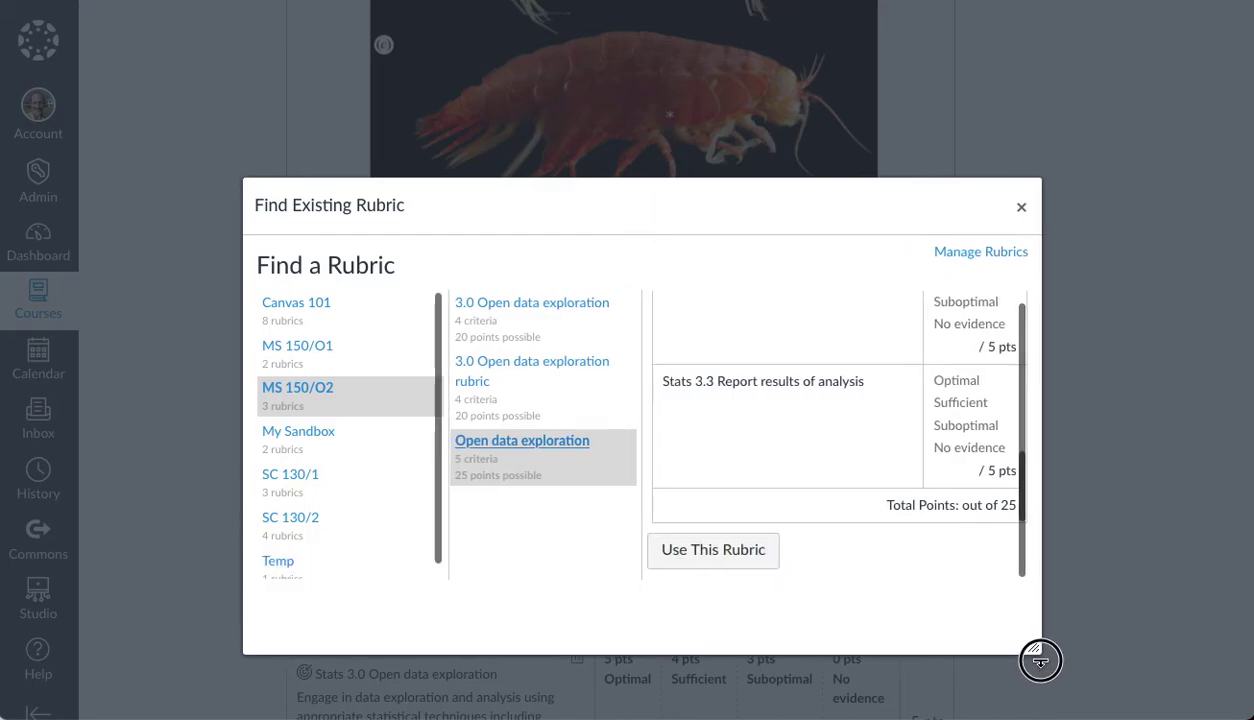
Attach Open data exploration, enable it for grading, and set the assignment to 25 points
click(724, 552)
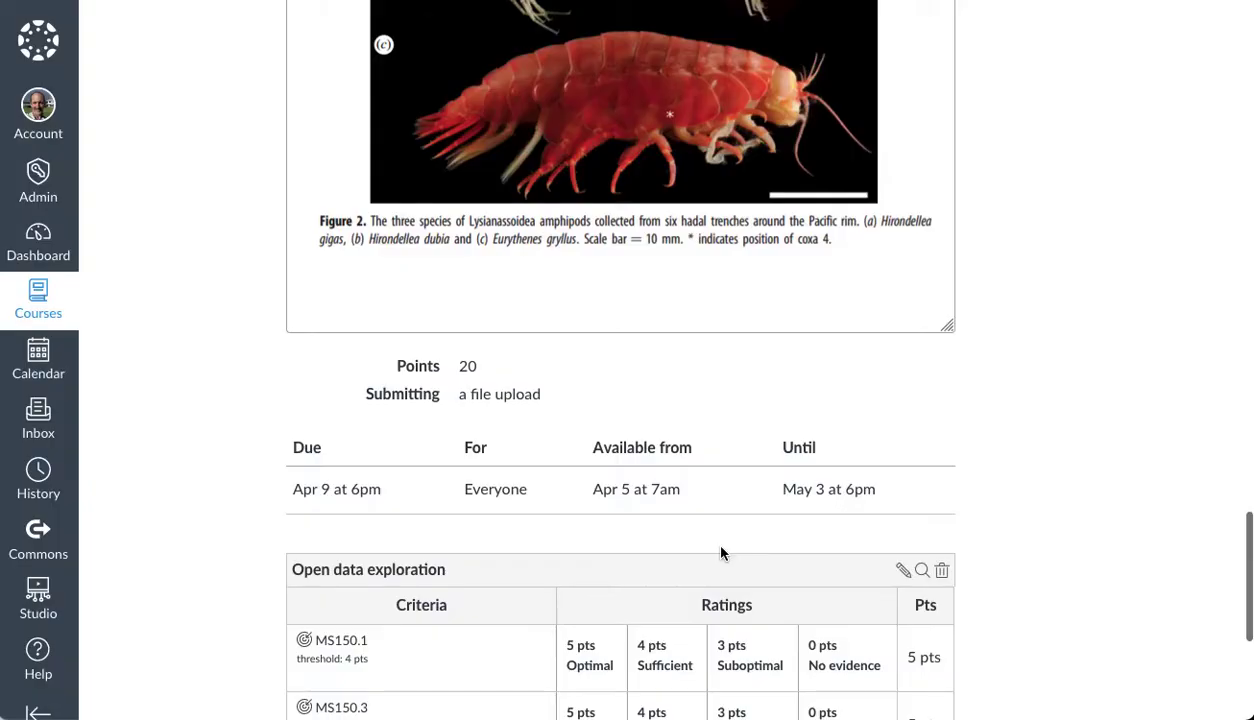
scroll(720, 550, down, 4)
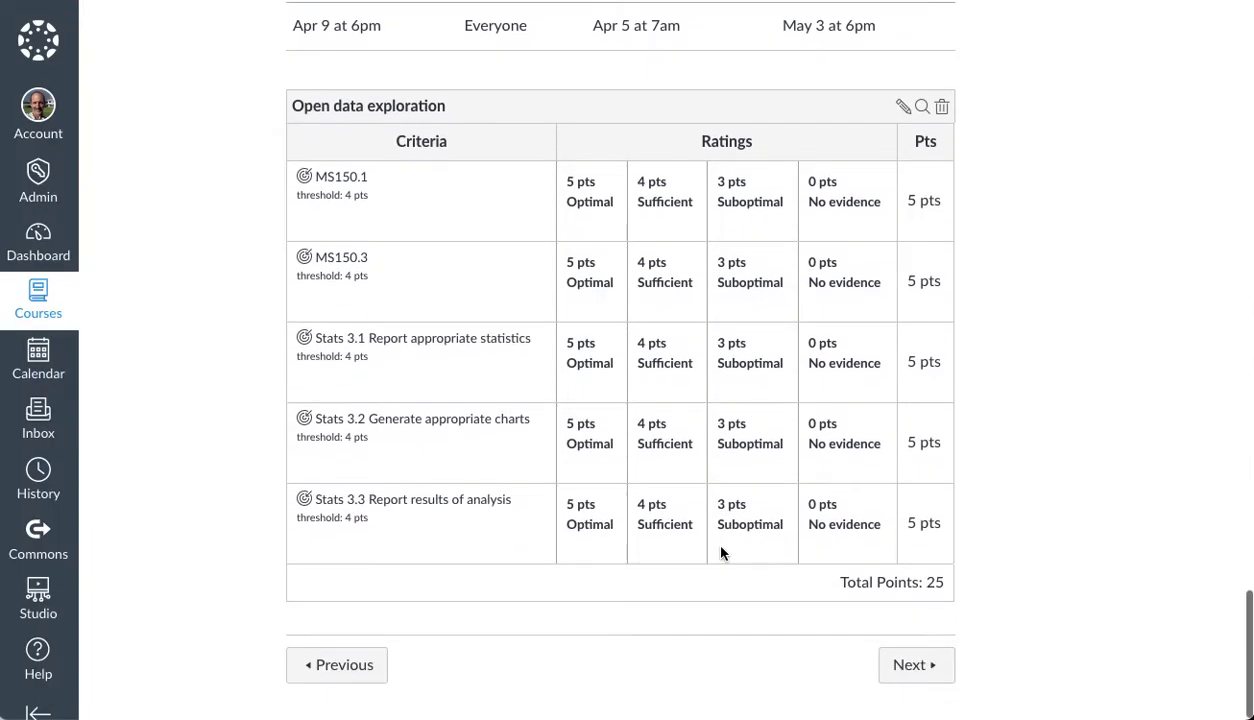
click(903, 109)
scroll(686, 400, down, 2)
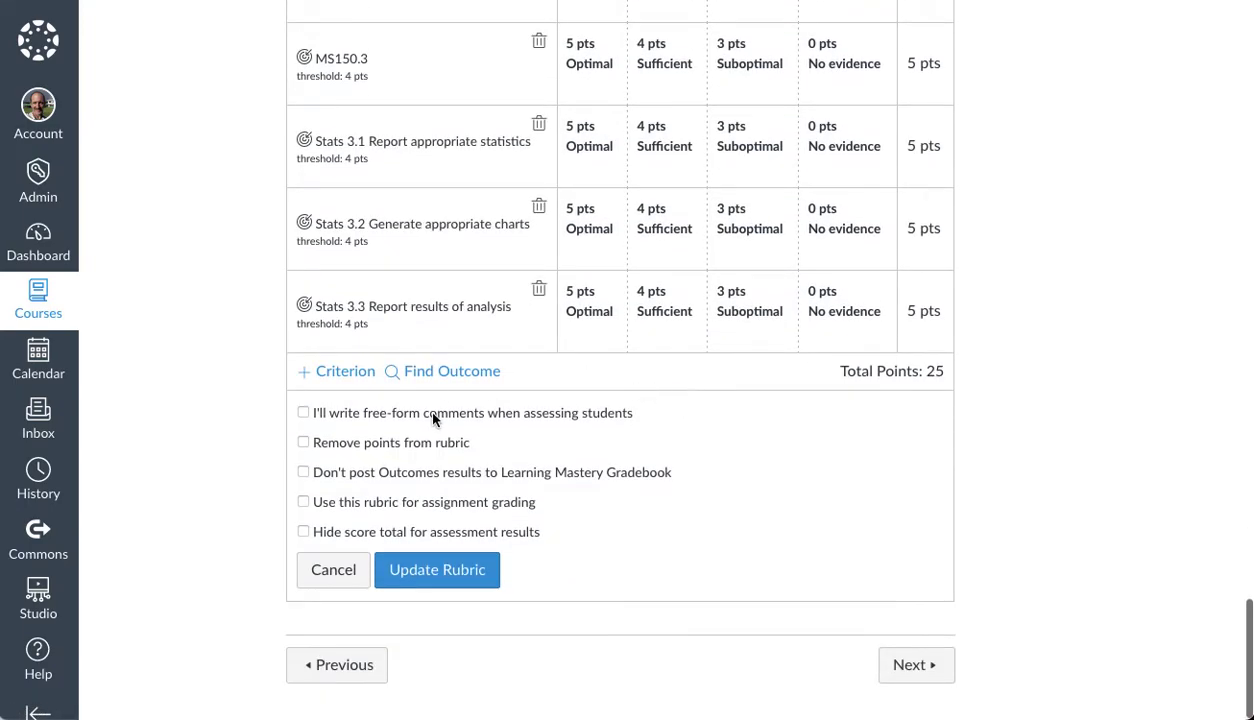
click(303, 502)
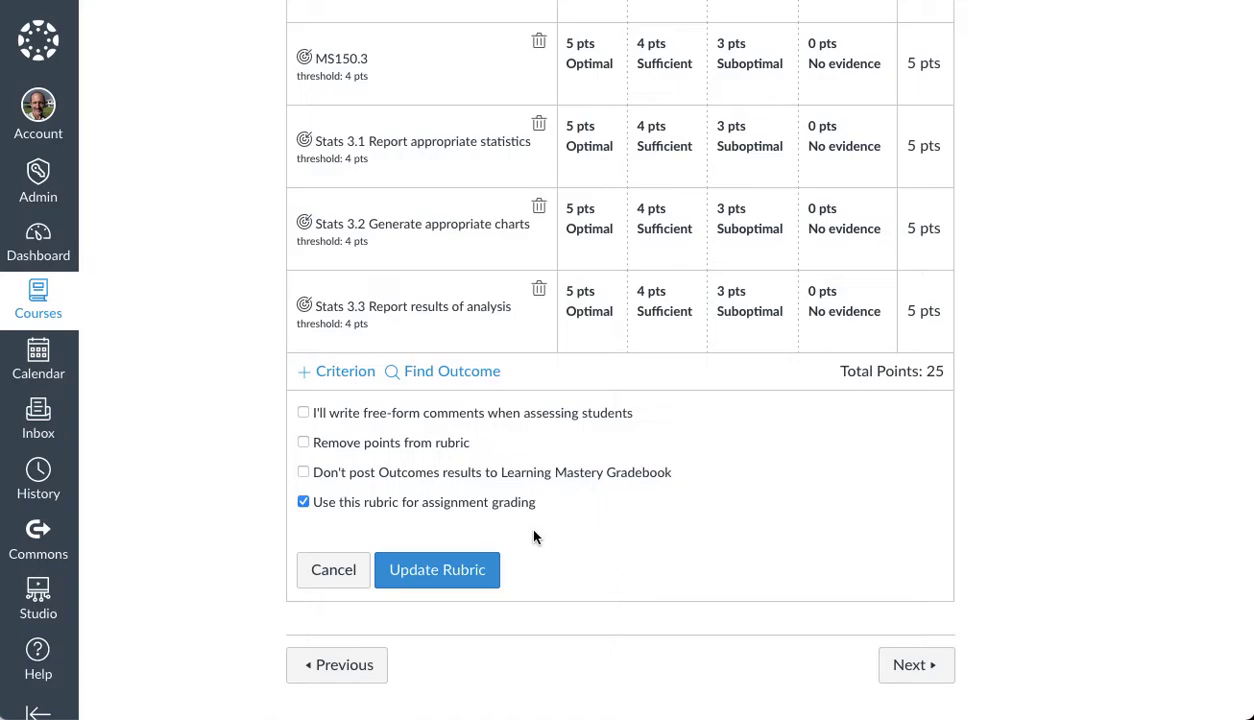
click(458, 577)
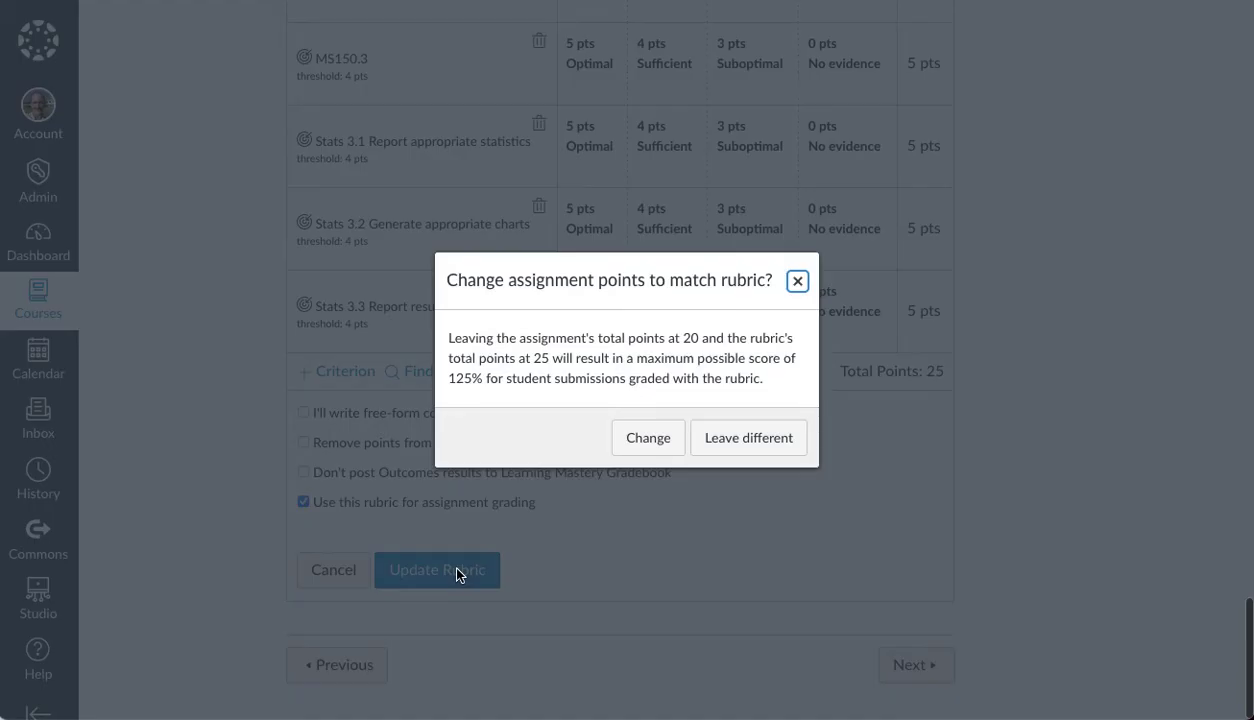
click(650, 440)
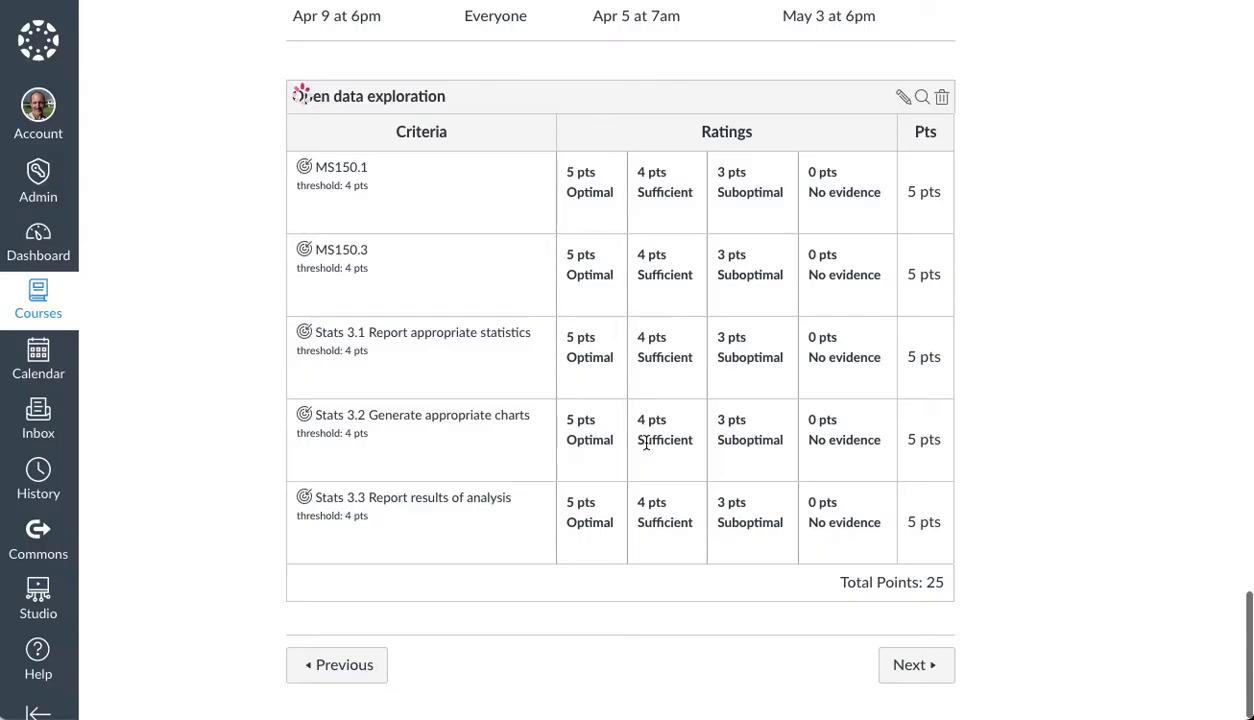
scroll(646, 449, up, 3)
scroll(646, 449, up, 1)
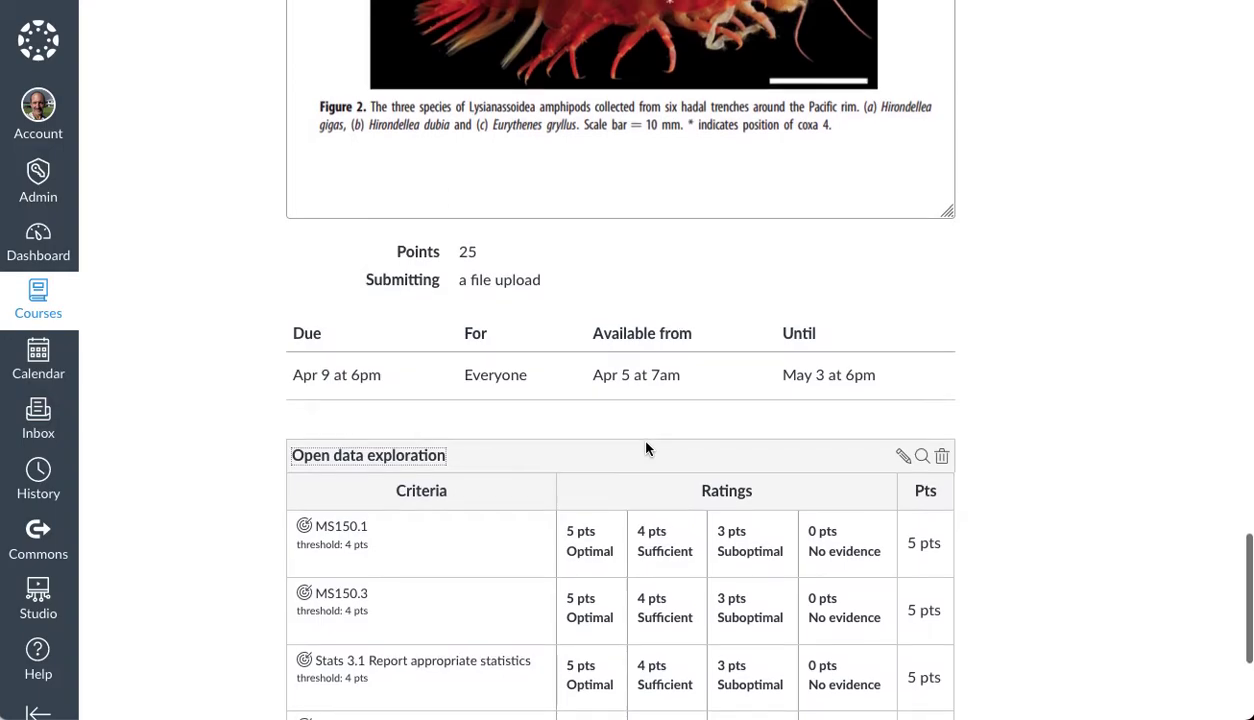
scroll(686, 562, down, 3)
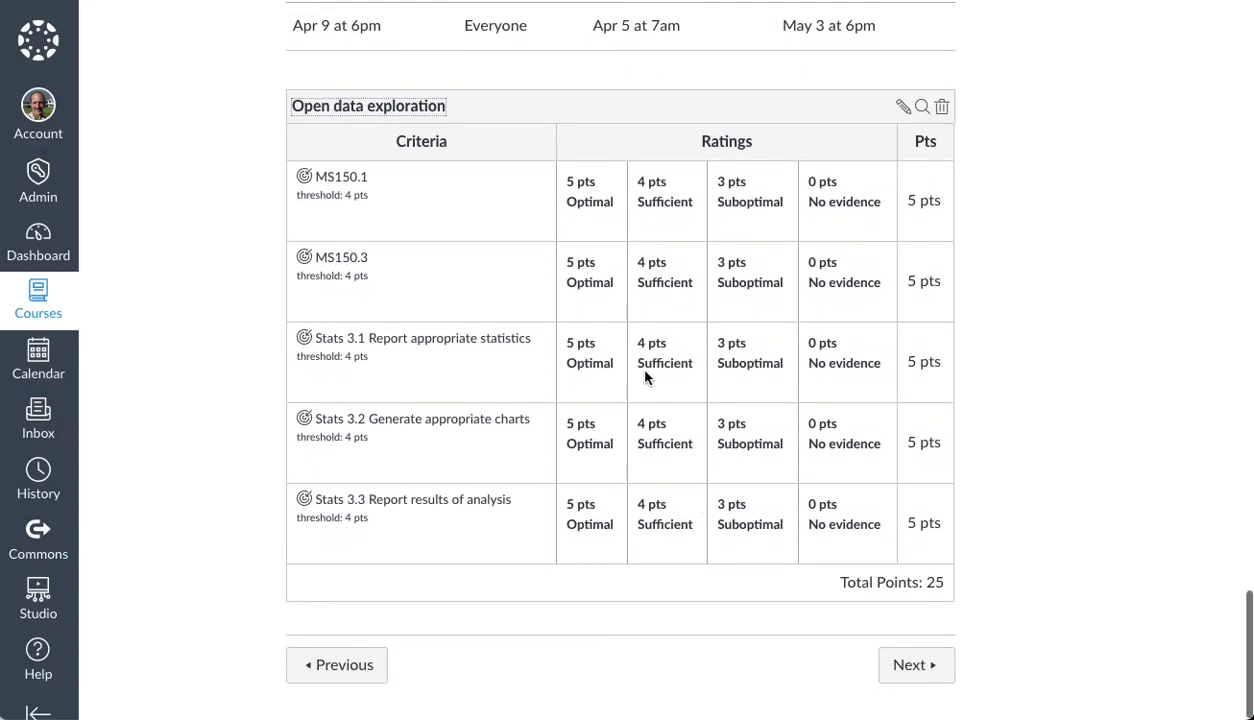
scroll(645, 376, up, 2)
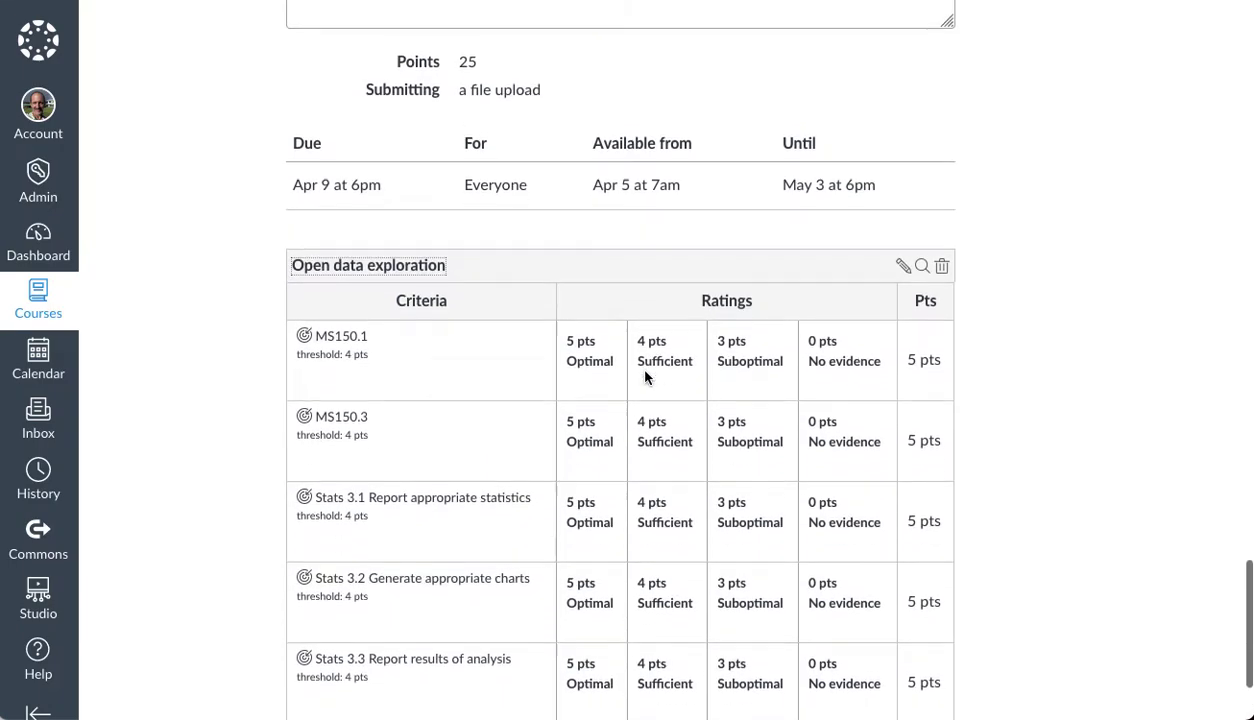
scroll(645, 376, down, 2)
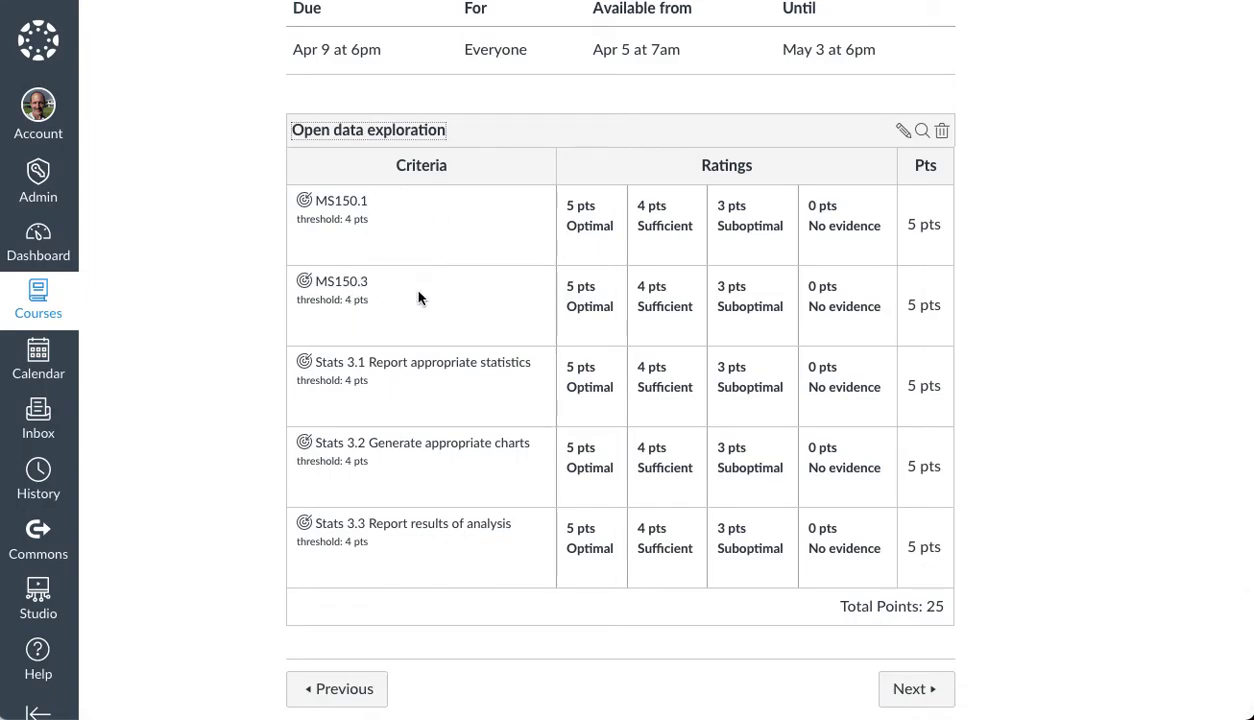
scroll(418, 297, up, 1)
scroll(418, 297, up, 2)
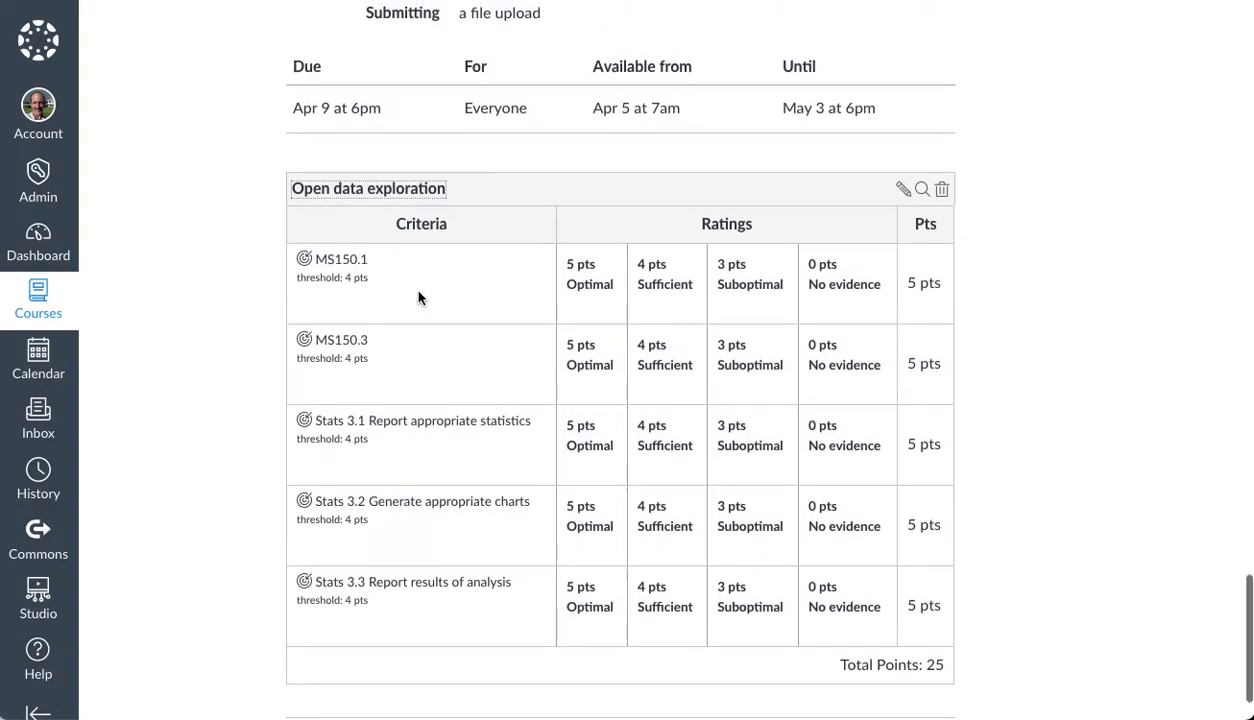
scroll(418, 297, up, 1)
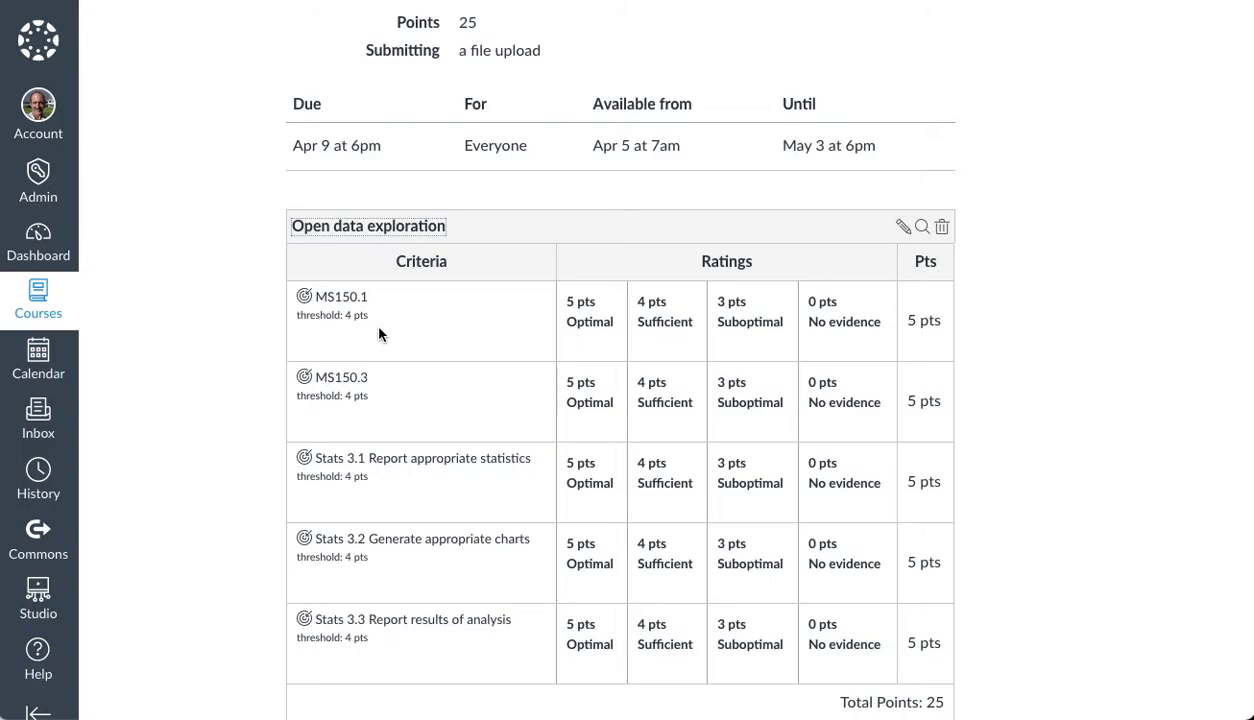
scroll(227, 350, down, 1)
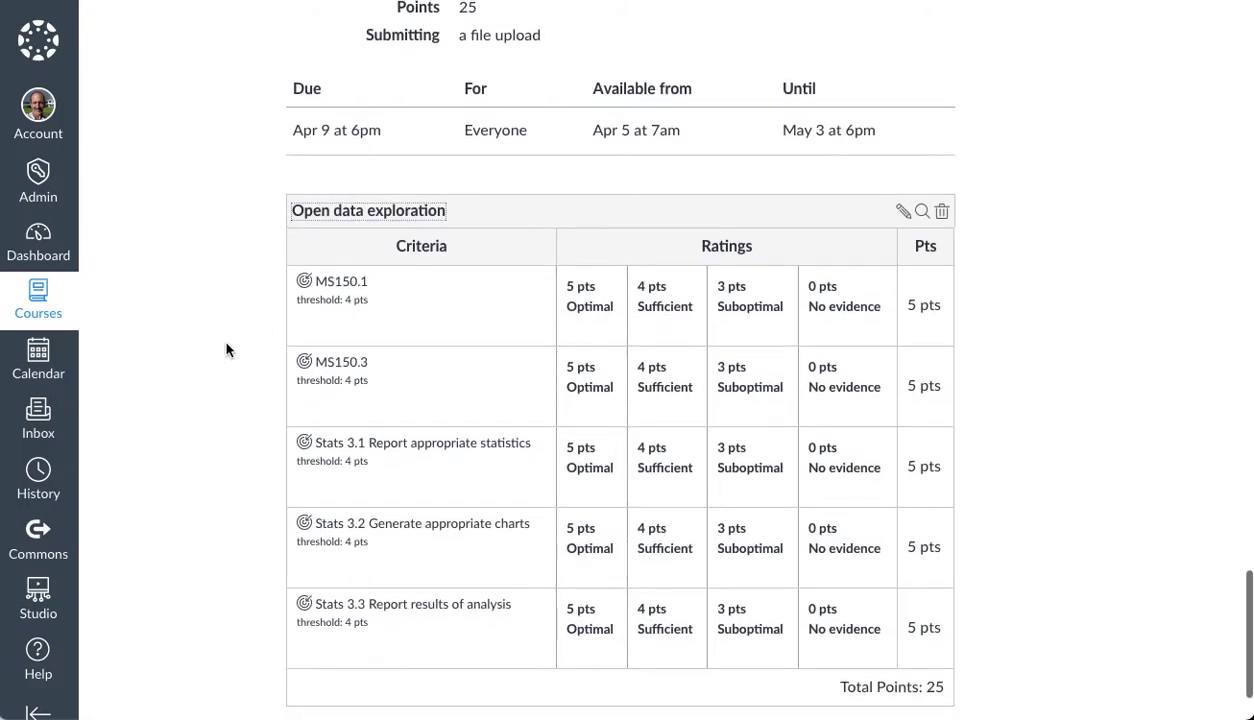
scroll(227, 350, down, 2)
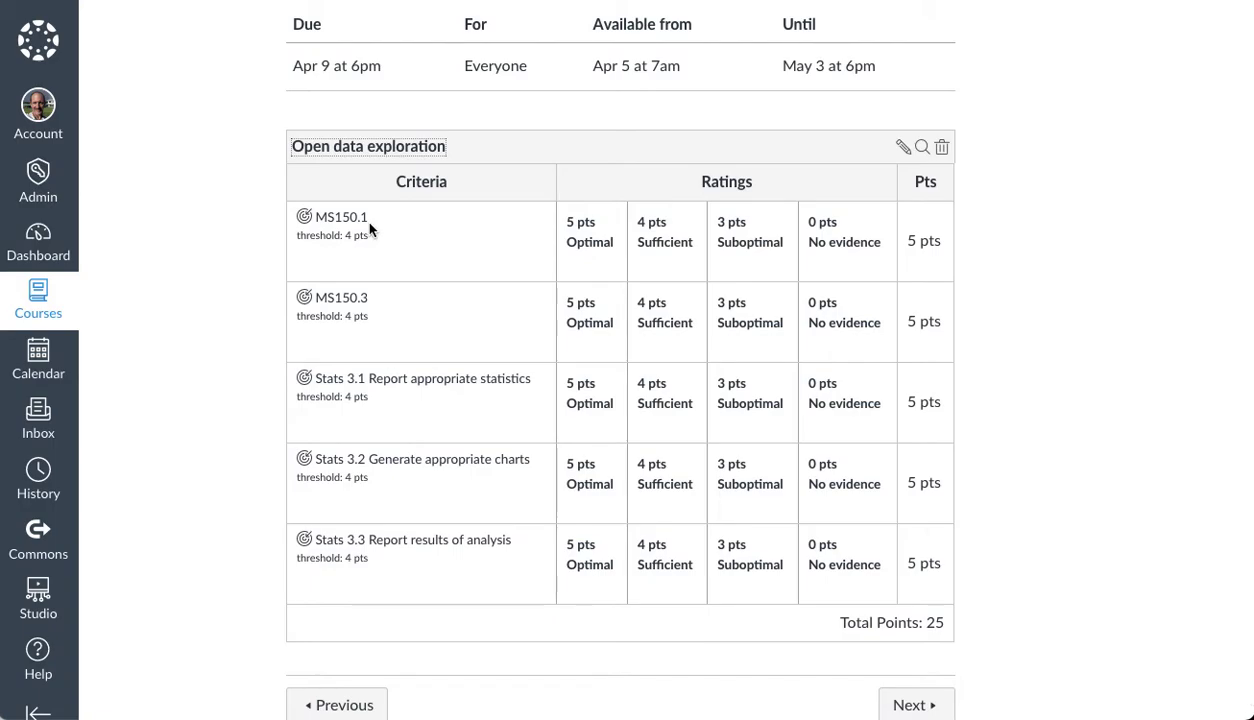
double_click(330, 378)
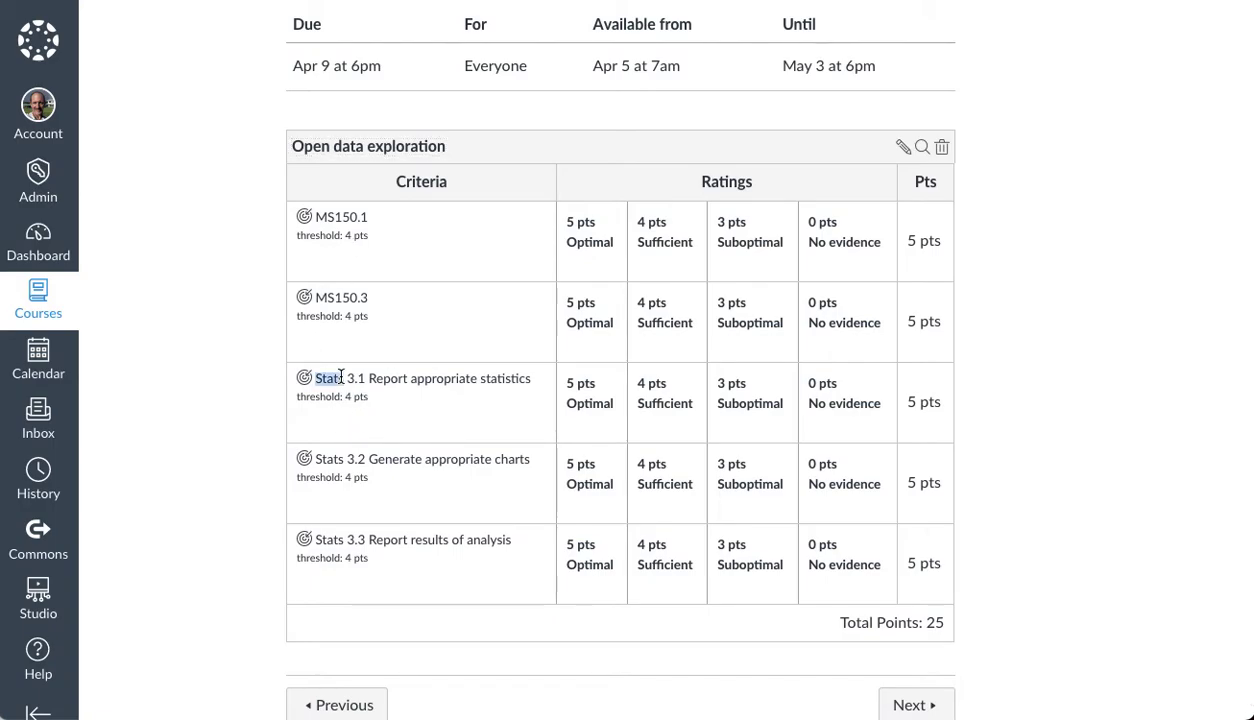
click(410, 378)
double_click(410, 378)
click(383, 459)
scroll(383, 459, up, 15)
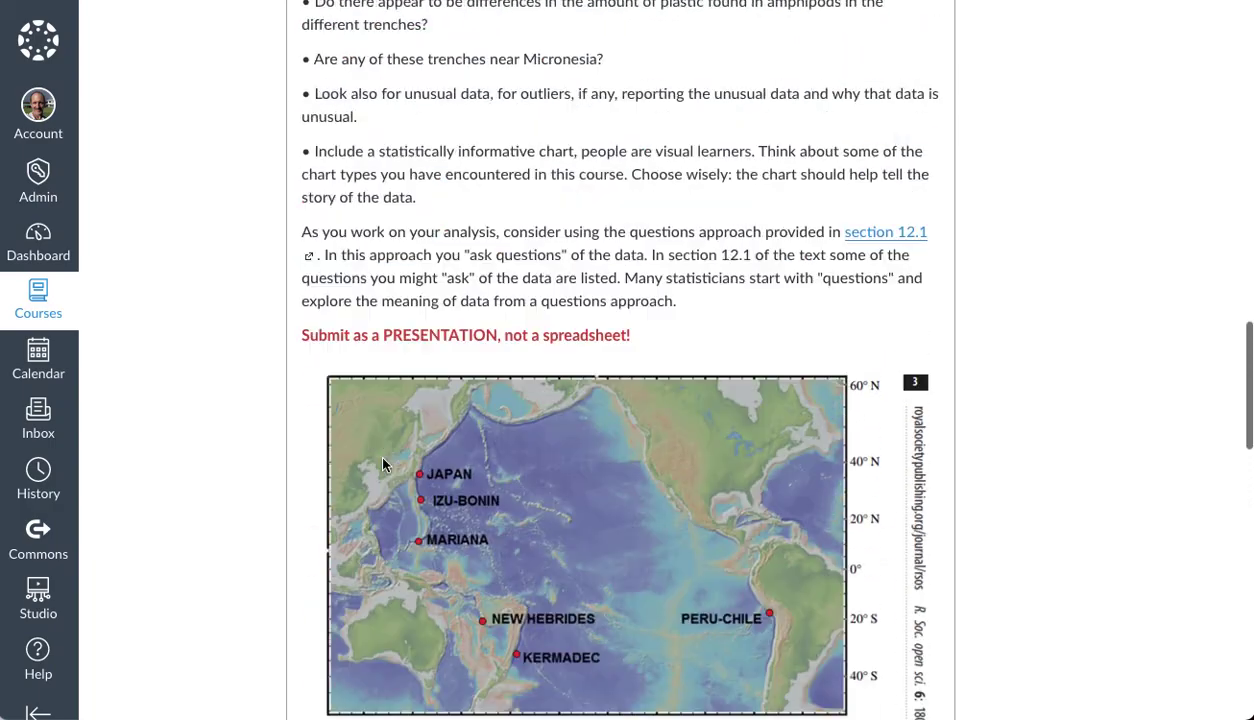
scroll(383, 463, up, 10)
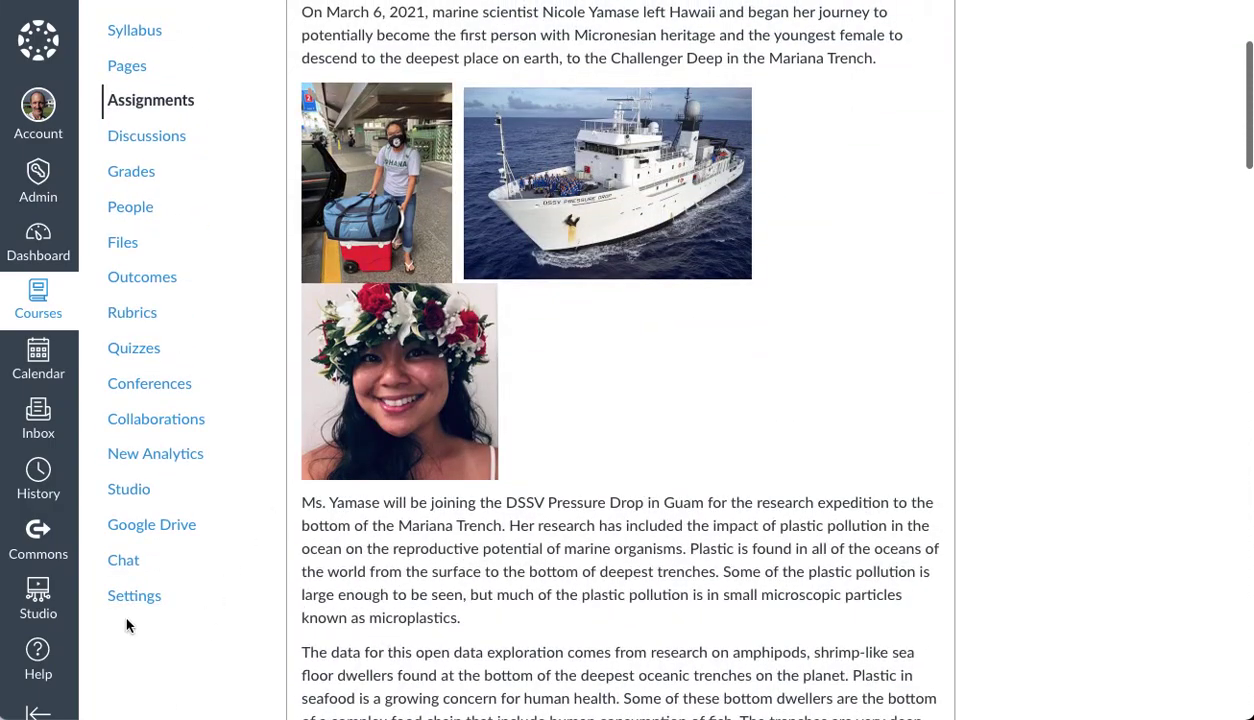
click(141, 606)
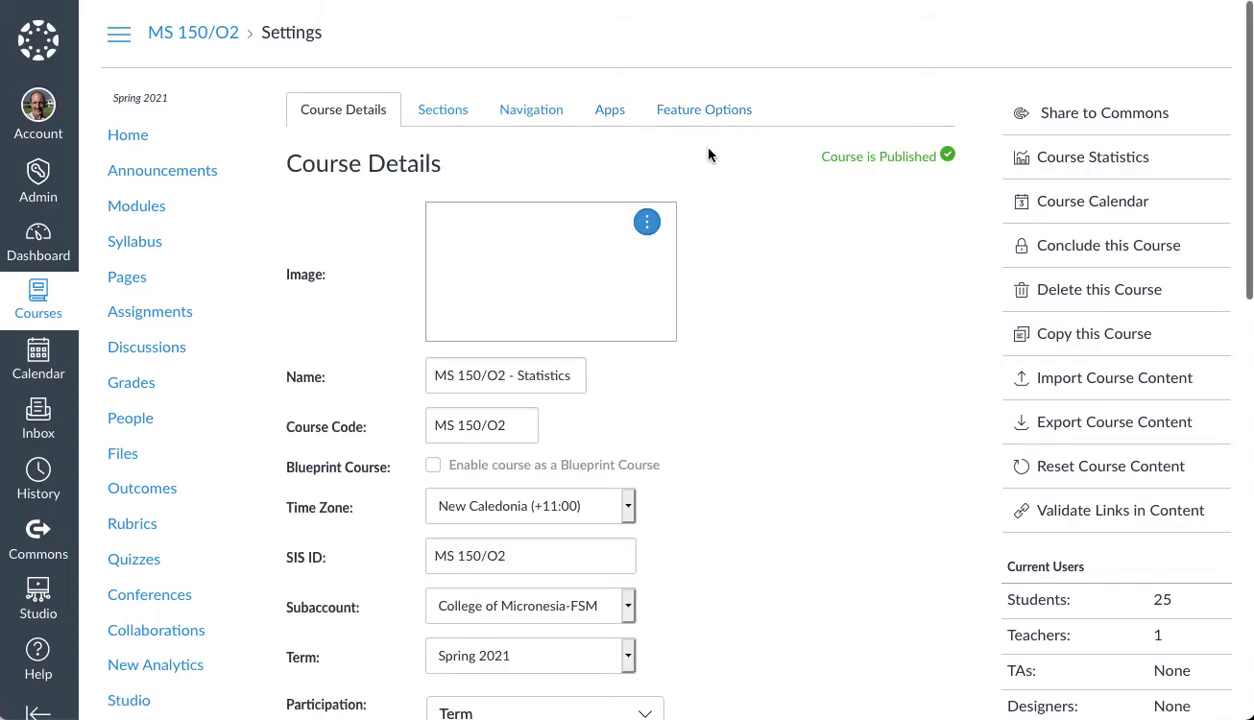
From the course Rubrics list, open Open data exploration to view its MS150 and Stats criteria at 5 points each
scroll(708, 155, down, 2)
scroll(708, 155, down, 1)
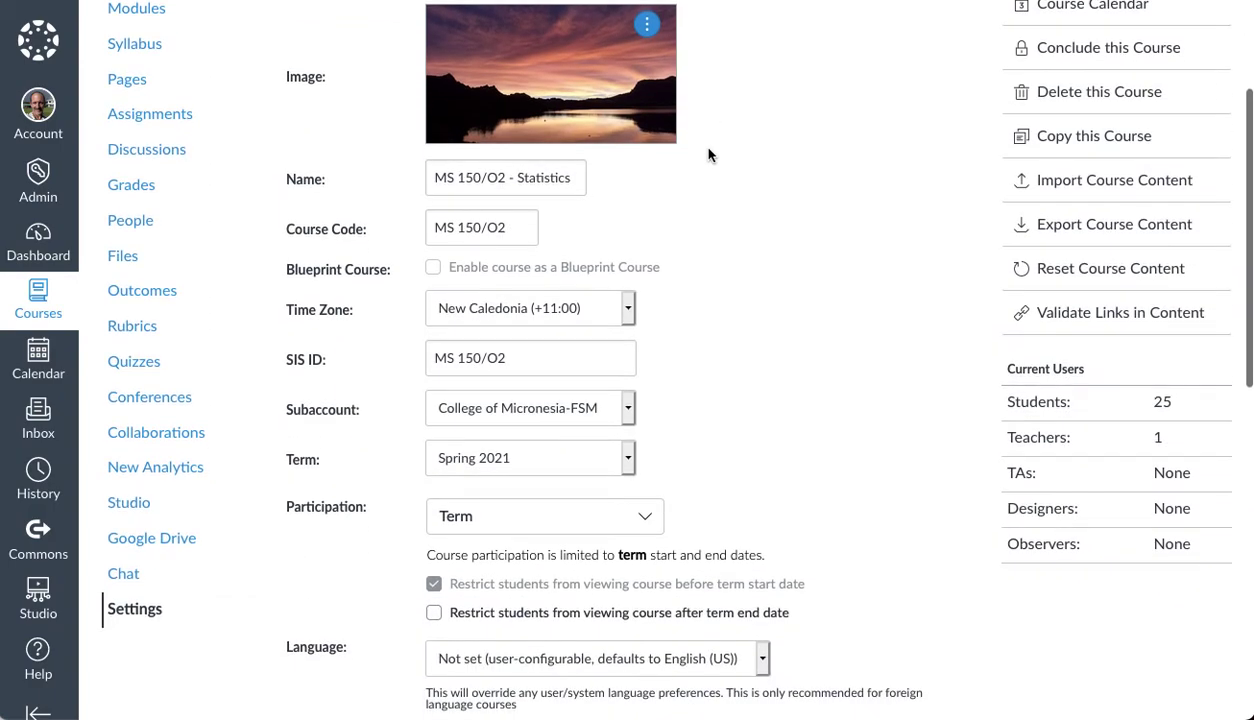
scroll(708, 155, up, 1)
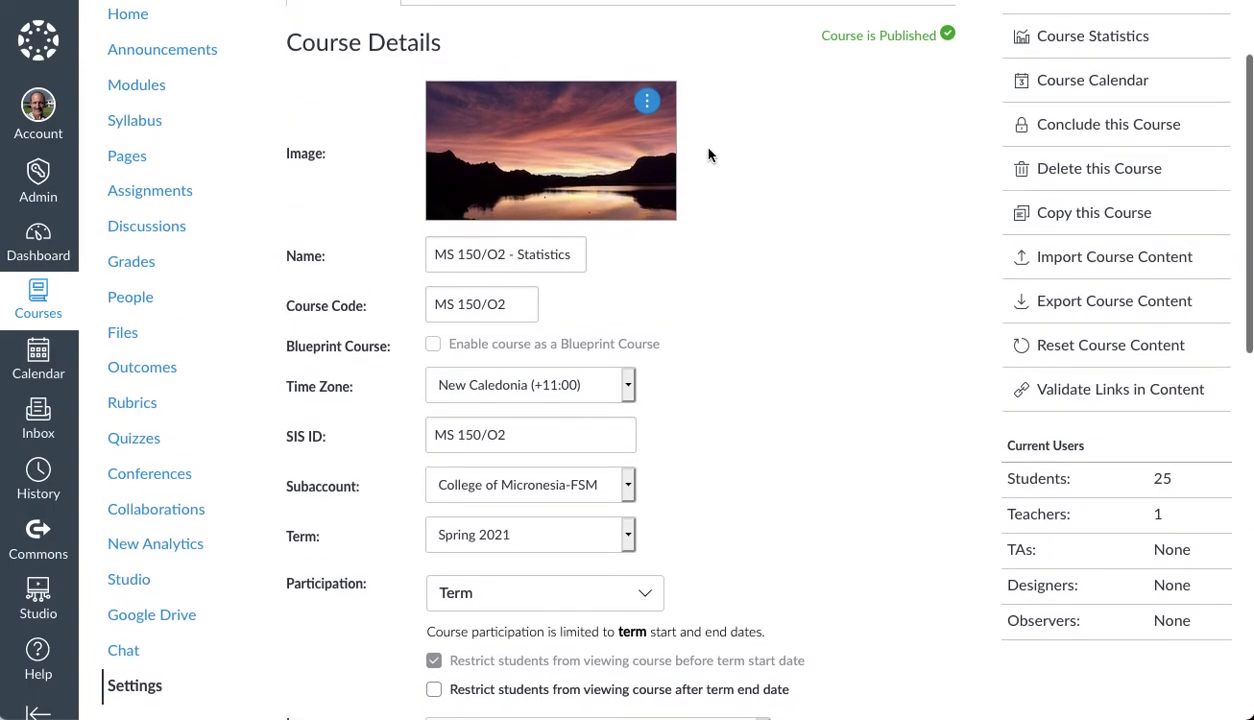
scroll(708, 155, up, 1)
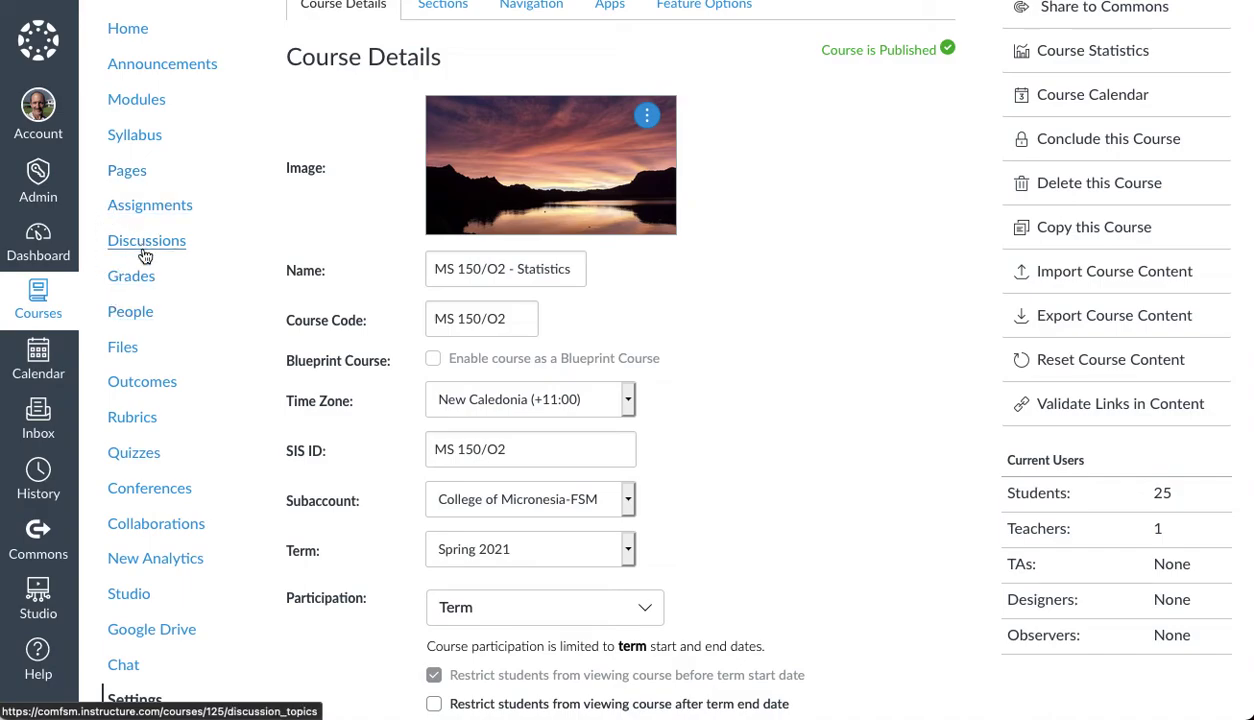
scroll(185, 235, up, 1)
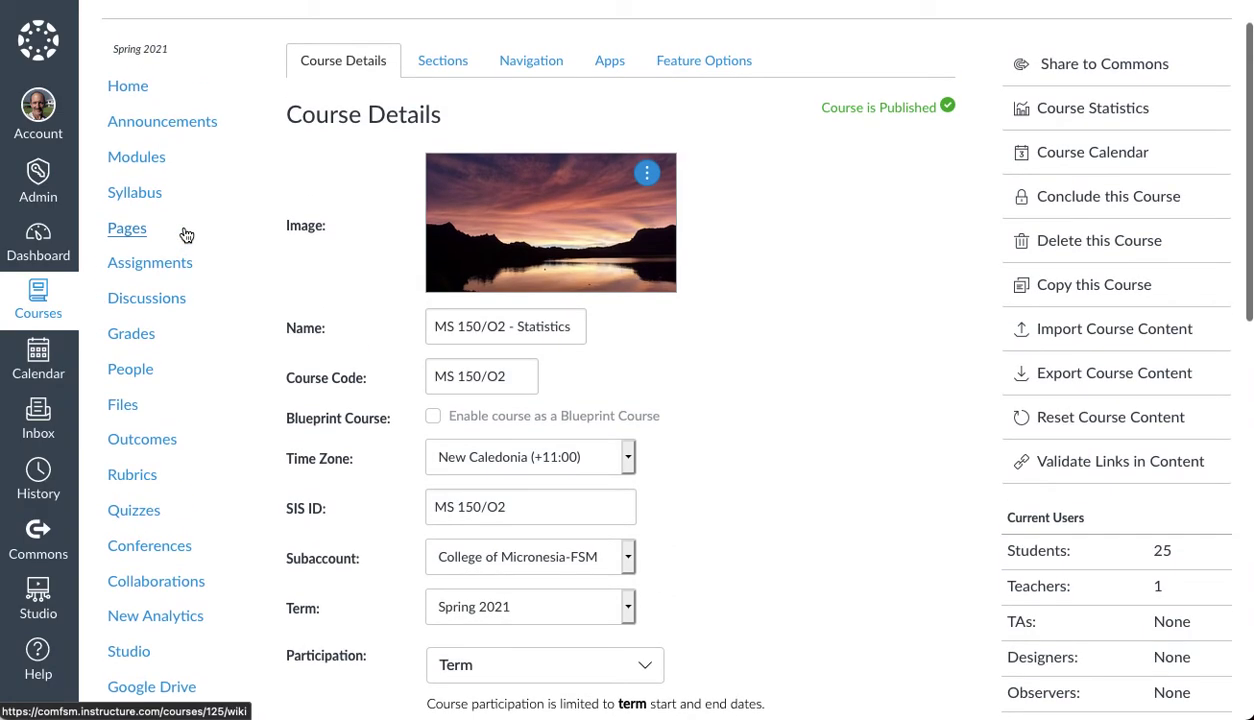
scroll(185, 234, down, 1)
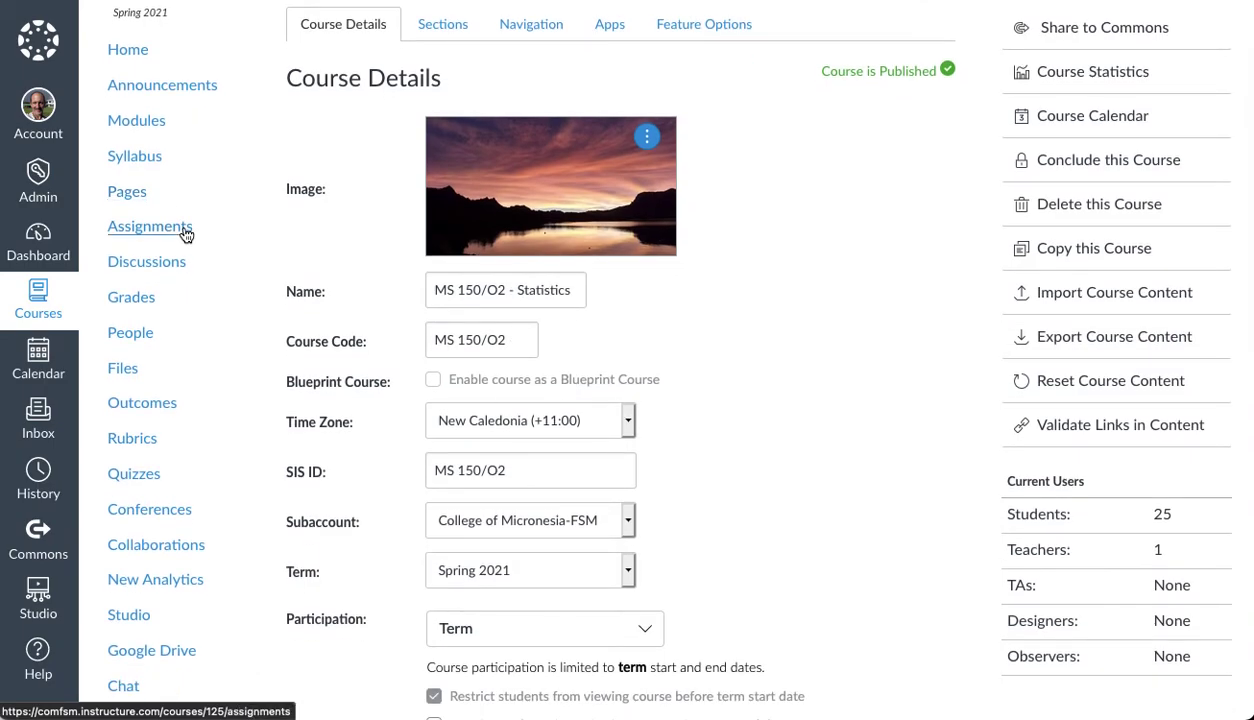
click(142, 452)
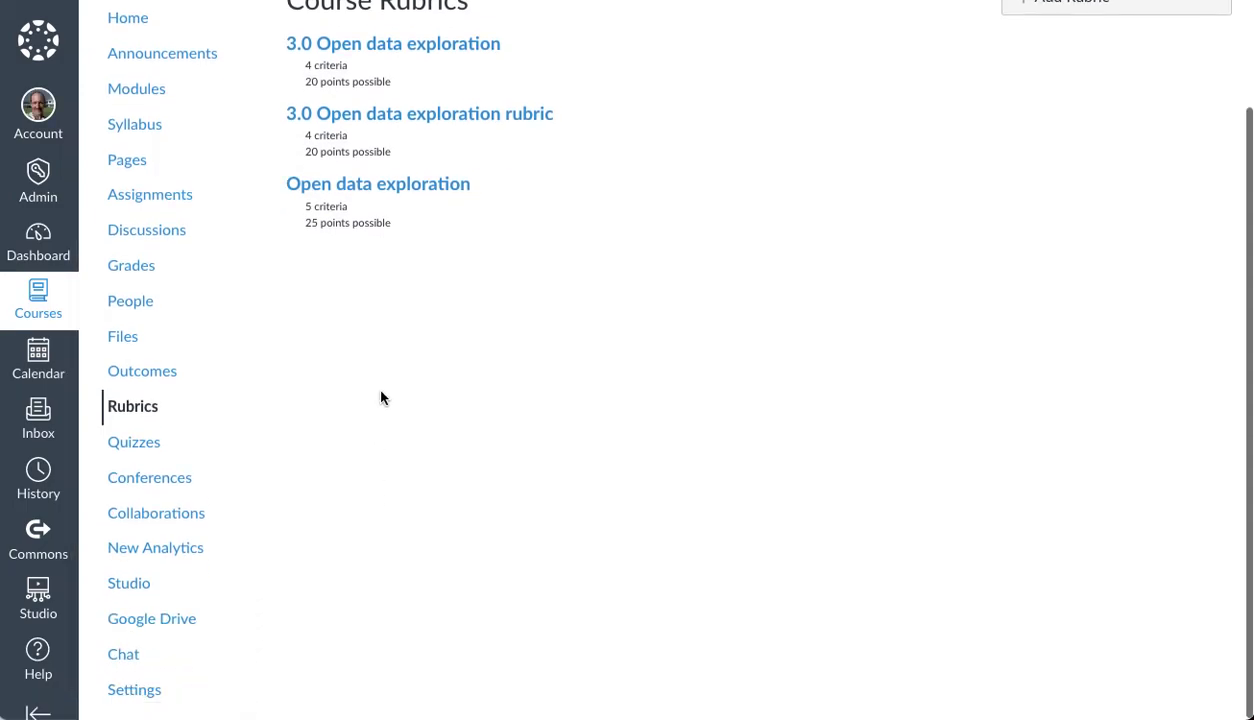
click(380, 191)
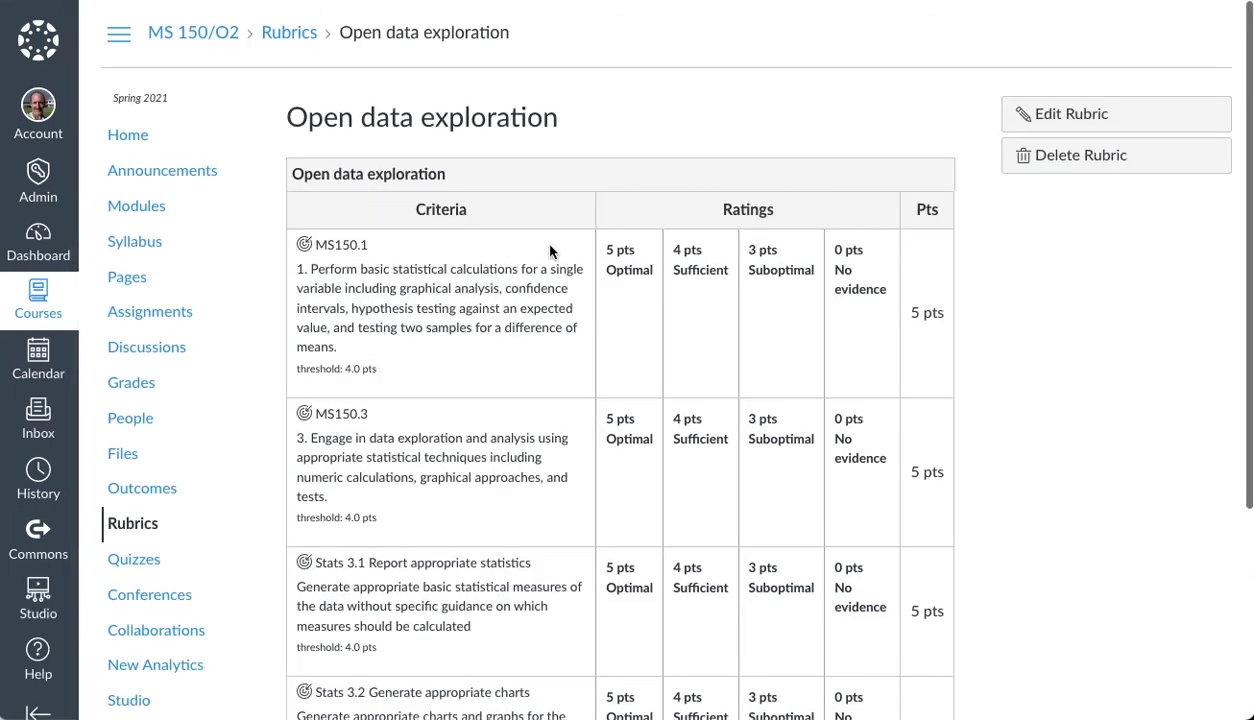
scroll(508, 218, down, 1)
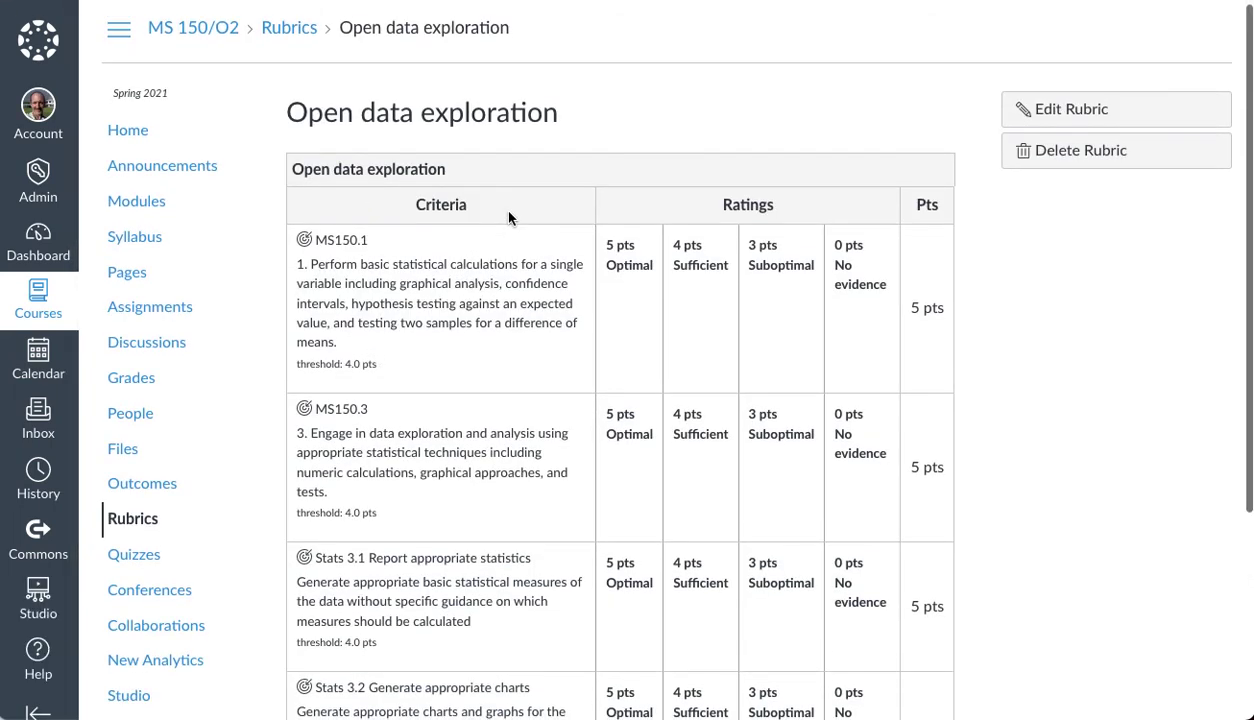
From course Outcomes, use Find to browse Account Standards > college > MSSC > MS, showing MS150.1–MS150.3
click(147, 488)
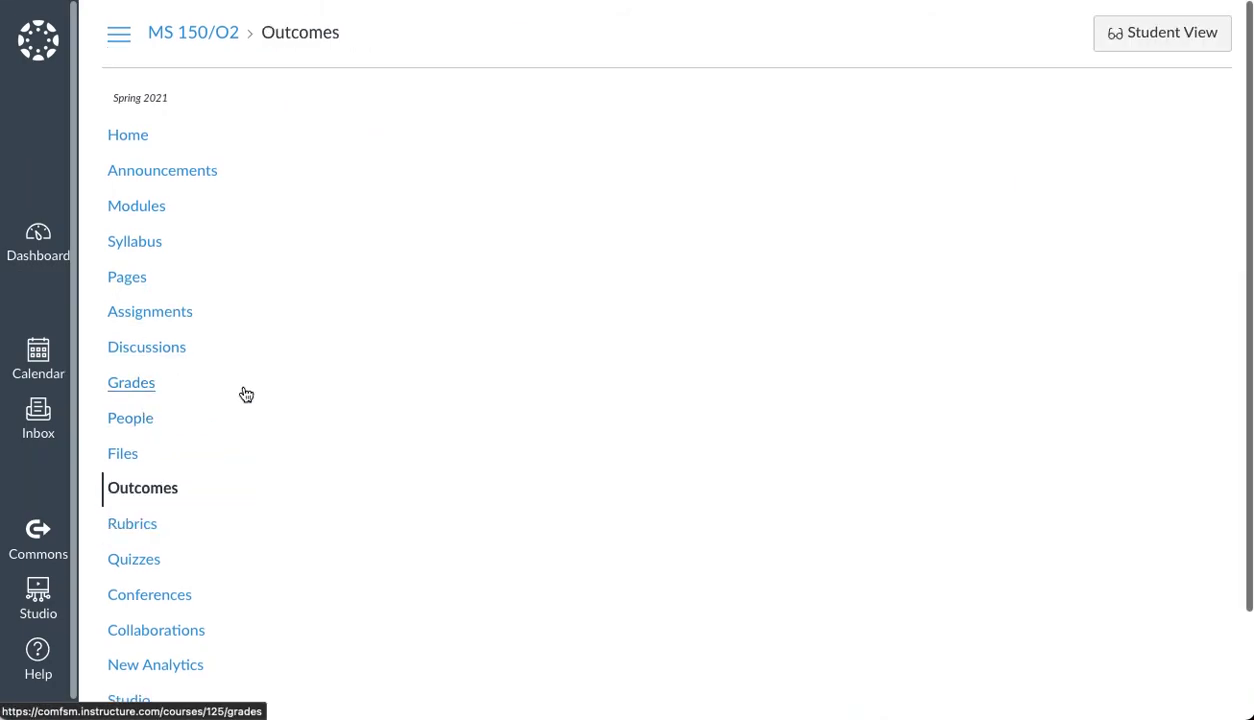
click(640, 116)
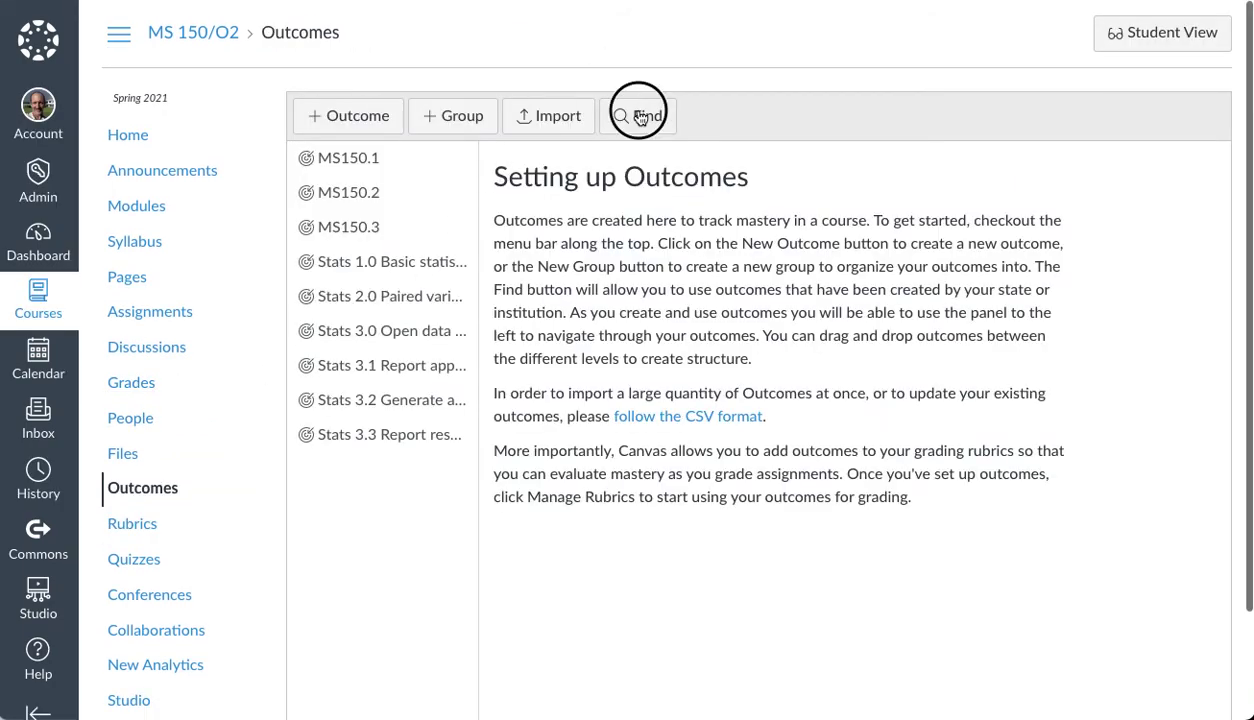
click(212, 88)
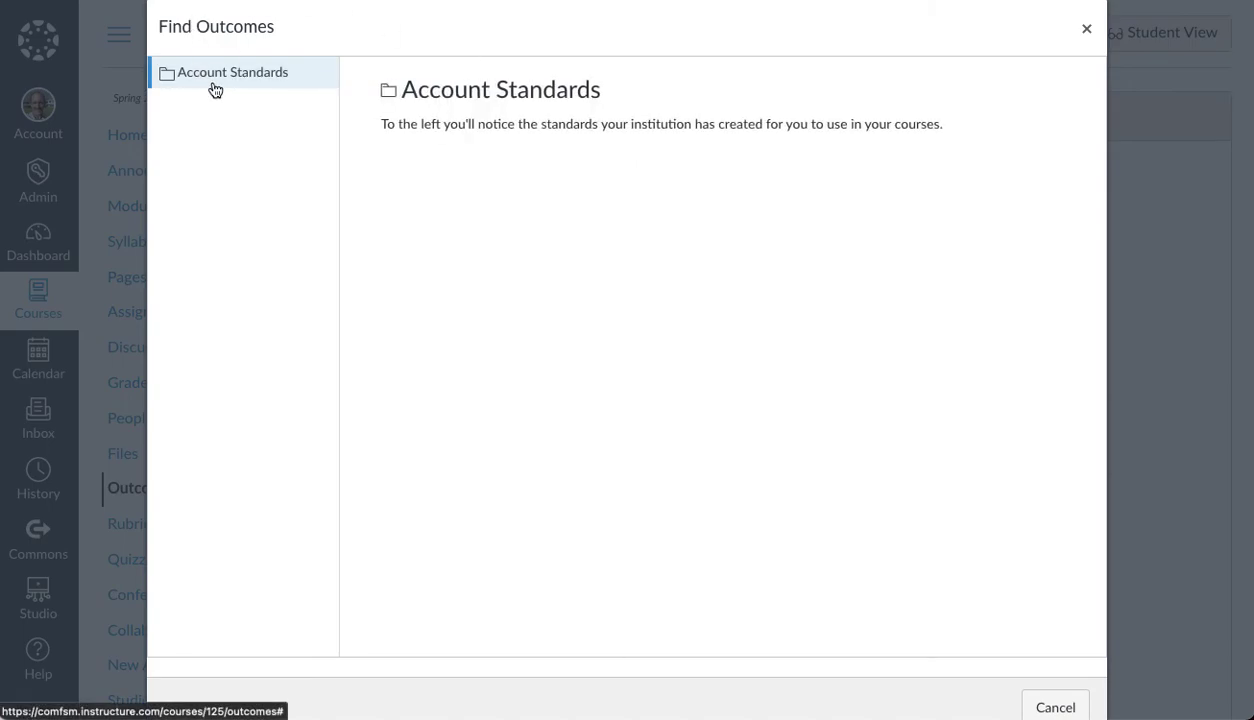
click(395, 75)
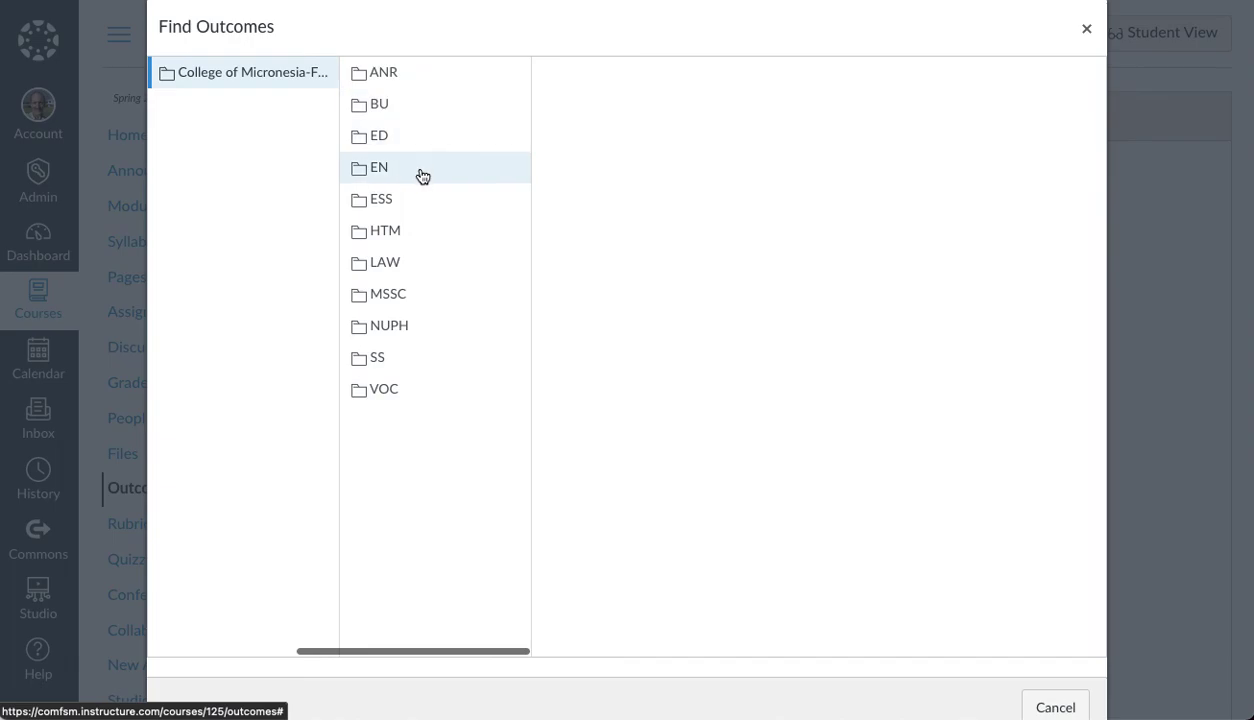
click(427, 306)
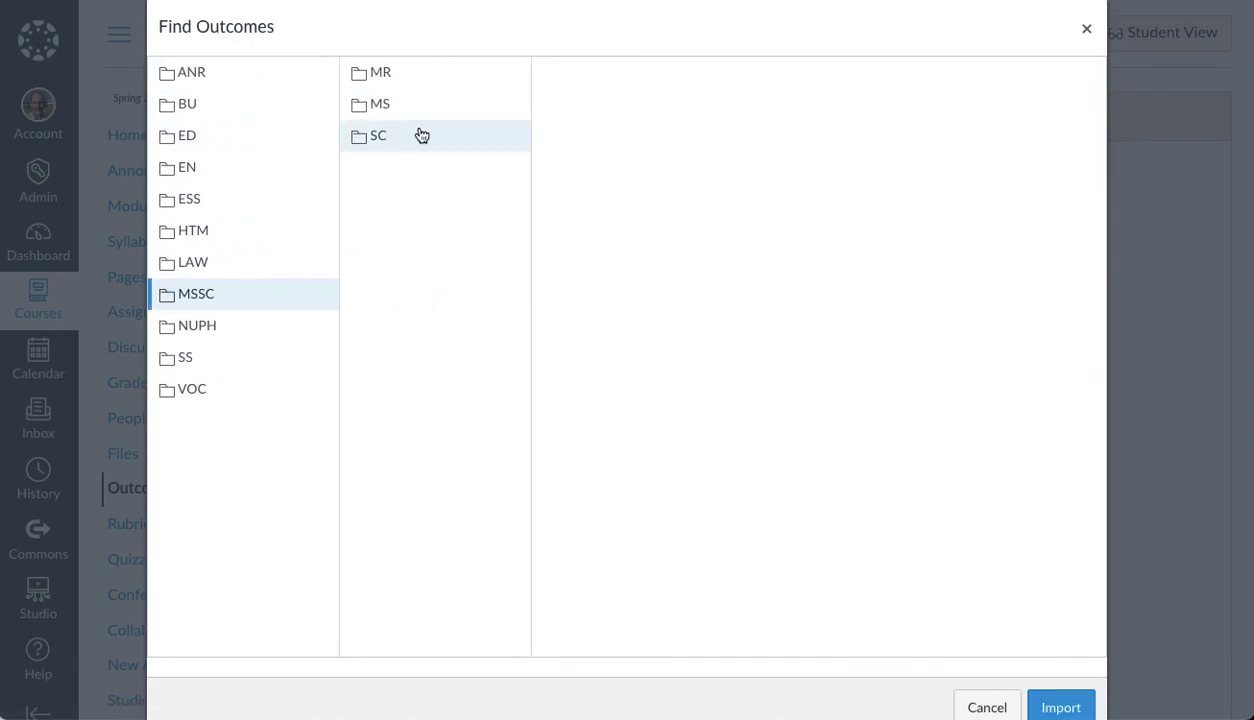
click(415, 106)
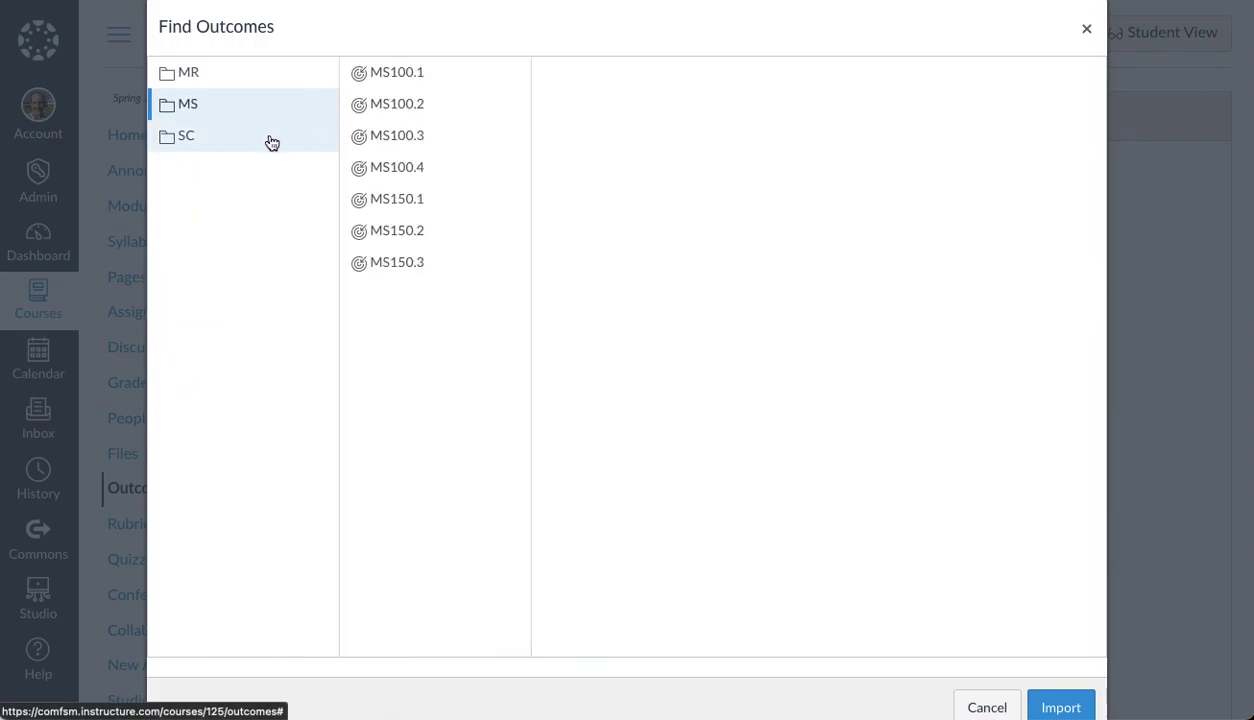
scroll(272, 143, left, 5)
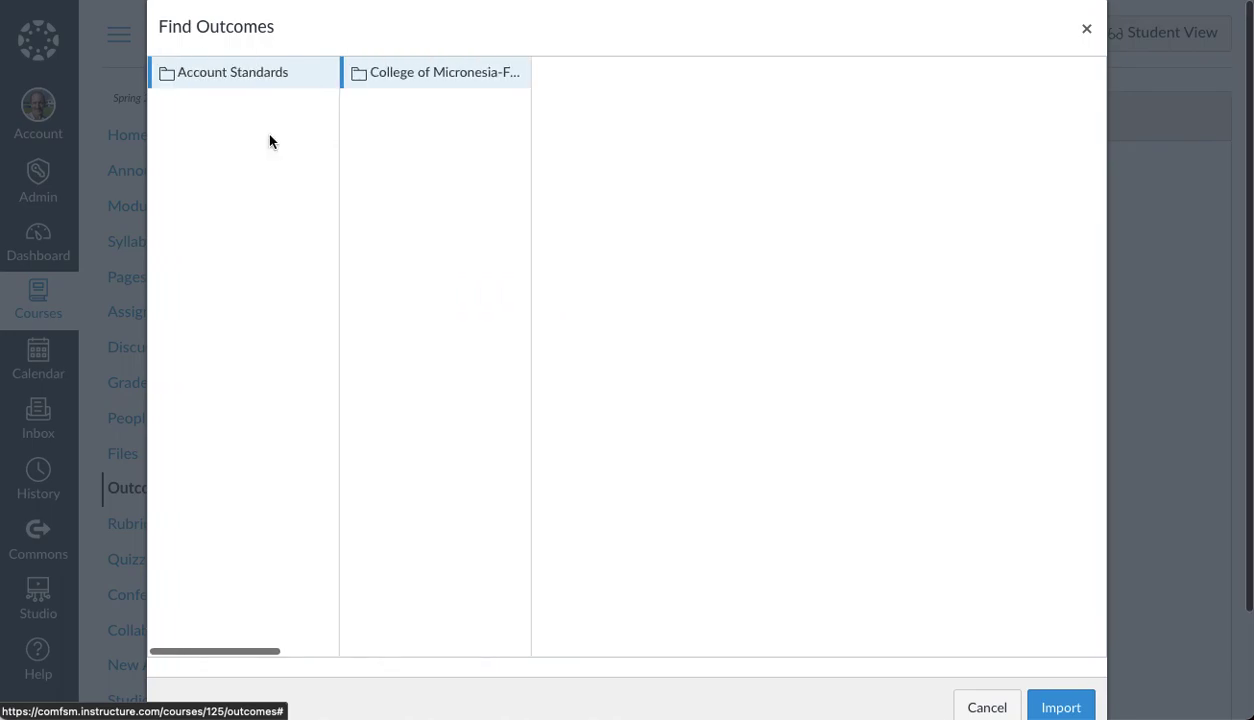